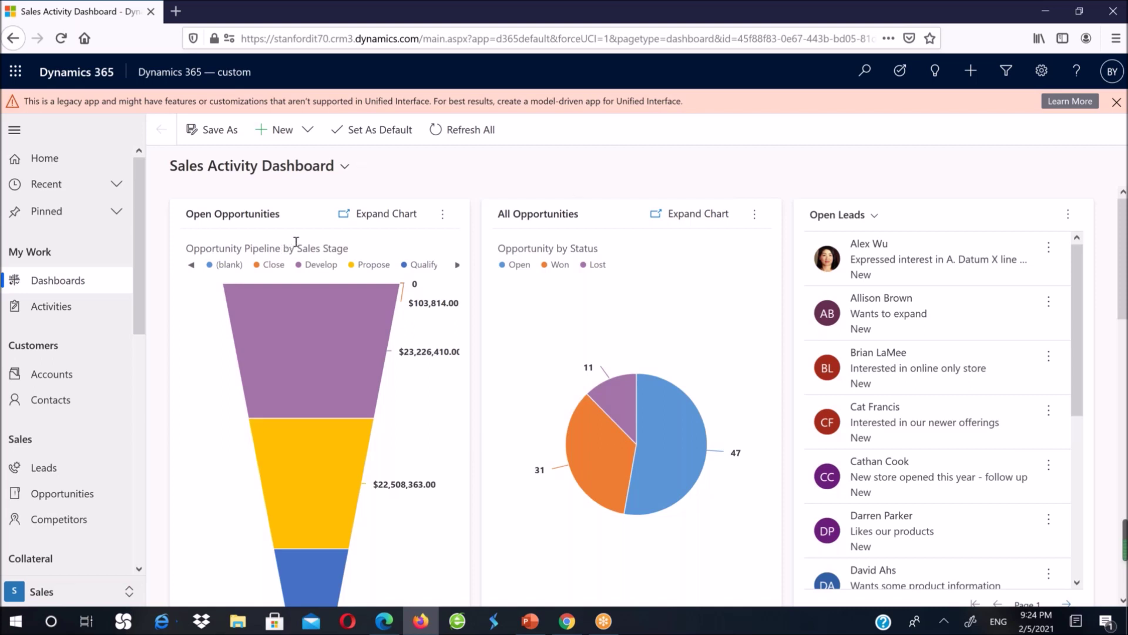
- Review the Sales Activity Dashboard's charts, open leads and My Activities list, and look through the Sales area's site map entries
{"action": "scroll", "coordinate": [456, 305], "scroll_direction": "down", "scroll_amount": 10}
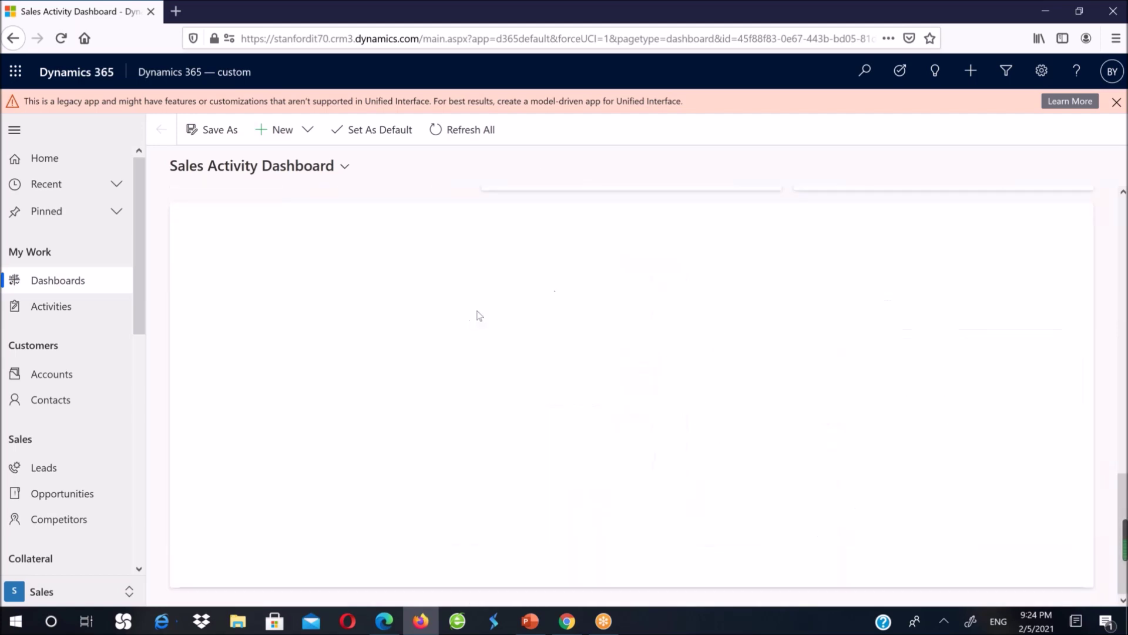
{"action": "scroll", "coordinate": [479, 315], "scroll_direction": "up", "scroll_amount": 10}
{"action": "scroll", "coordinate": [564, 316], "scroll_direction": "down", "scroll_amount": 10}
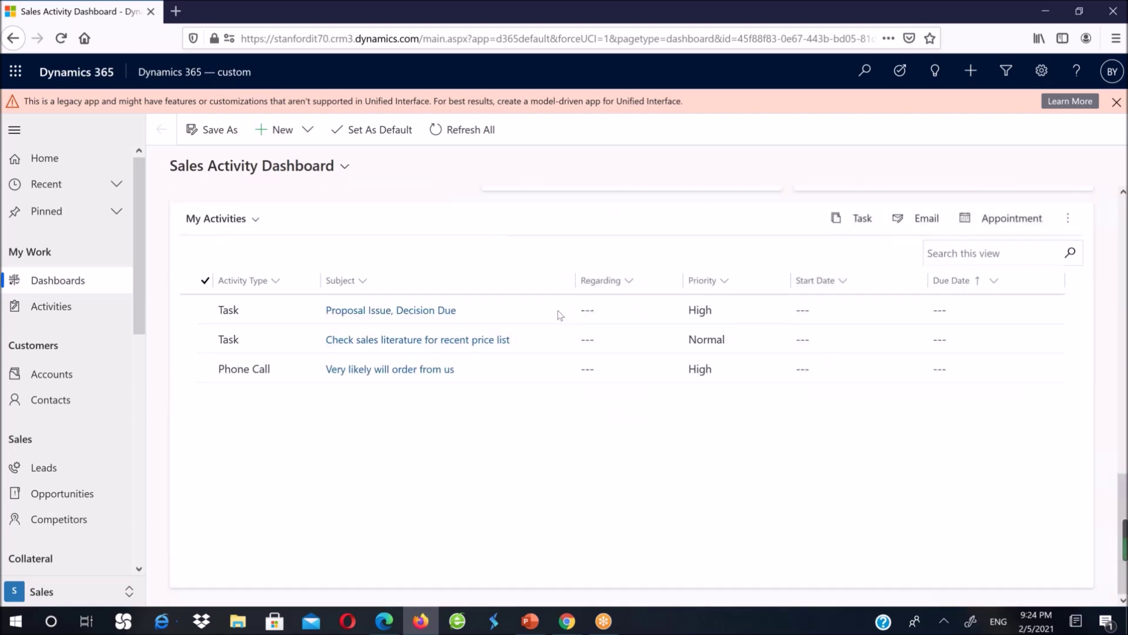
{"action": "scroll", "coordinate": [556, 315], "scroll_direction": "up", "scroll_amount": 10}
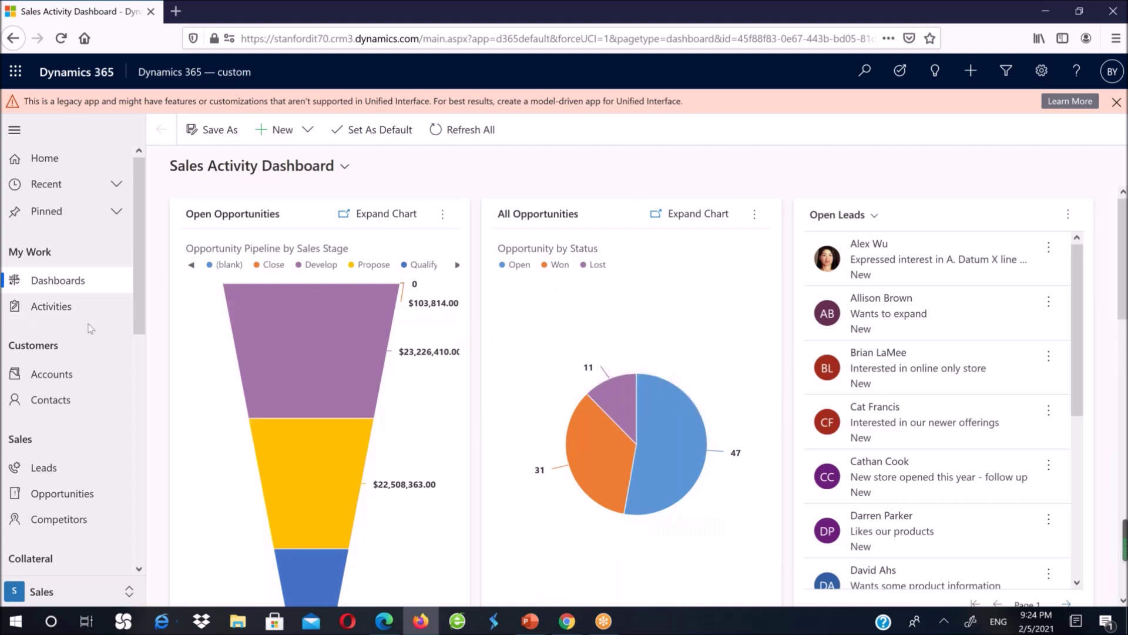
{"action": "scroll", "coordinate": [107, 319], "scroll_direction": "down", "scroll_amount": 5}
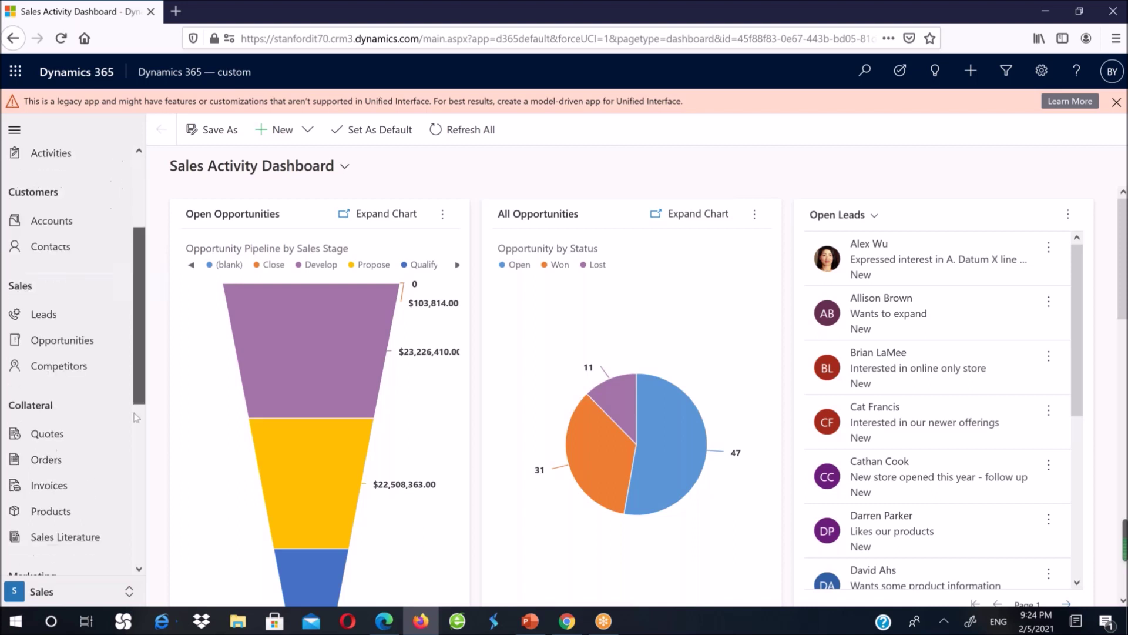
{"action": "scroll", "coordinate": [141, 364], "scroll_direction": "up", "scroll_amount": 5}
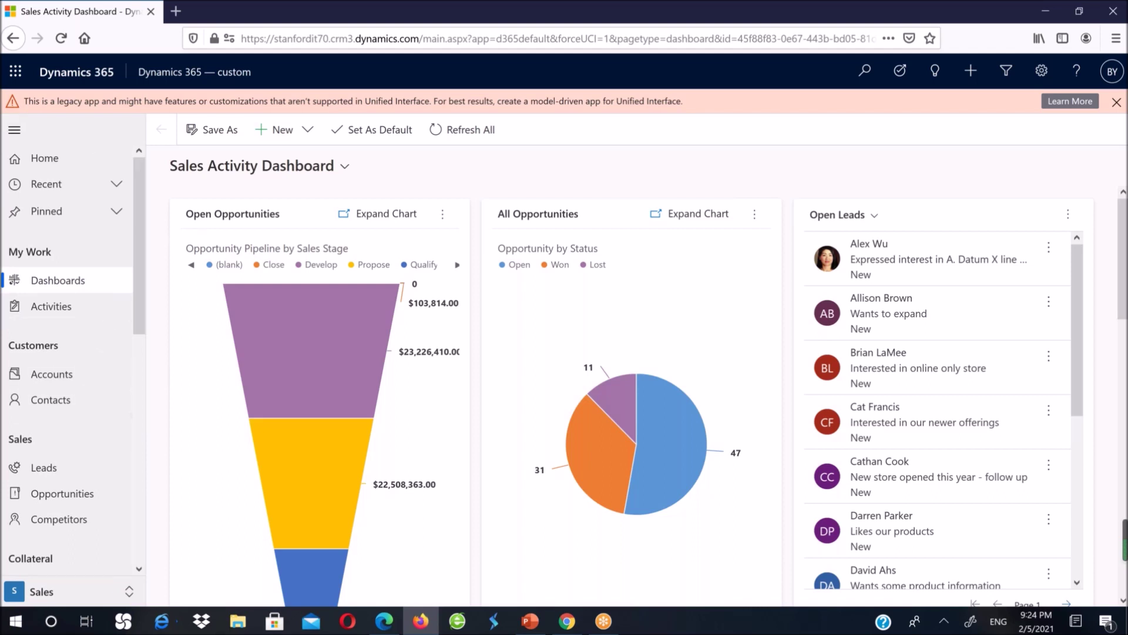
{"action": "scroll", "coordinate": [151, 365], "scroll_direction": "down", "scroll_amount": 3}
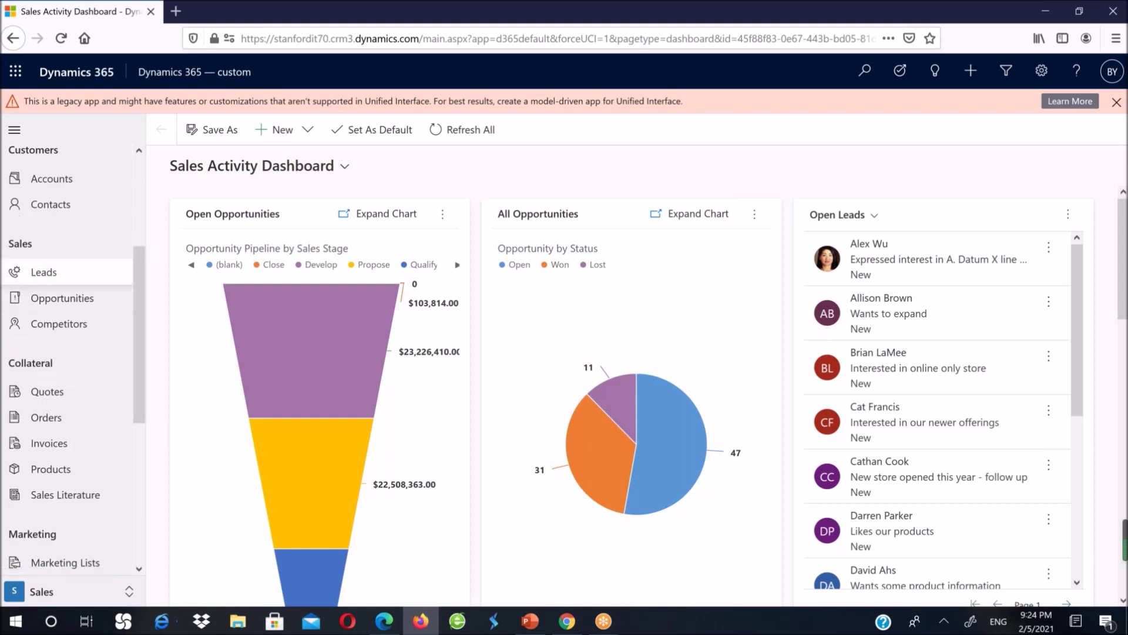
{"action": "scroll", "coordinate": [134, 529], "scroll_direction": "down", "scroll_amount": 5}
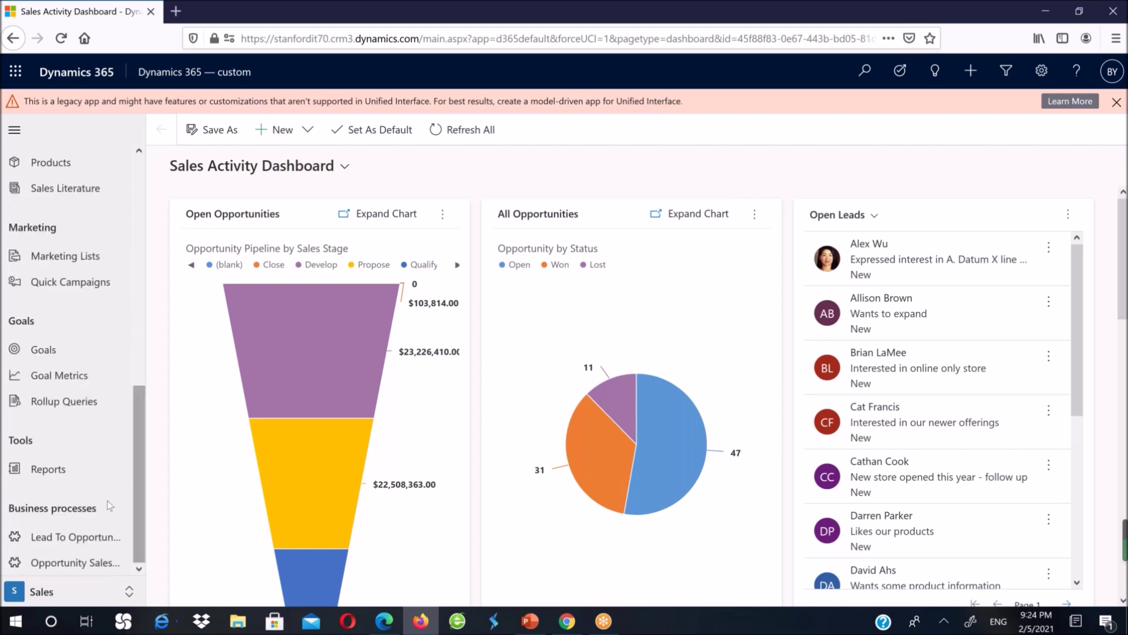
- Display the available app areas, compare them with the Sales site map, and stay in the Sales area
{"action": "left_click", "coordinate": [130, 591]}
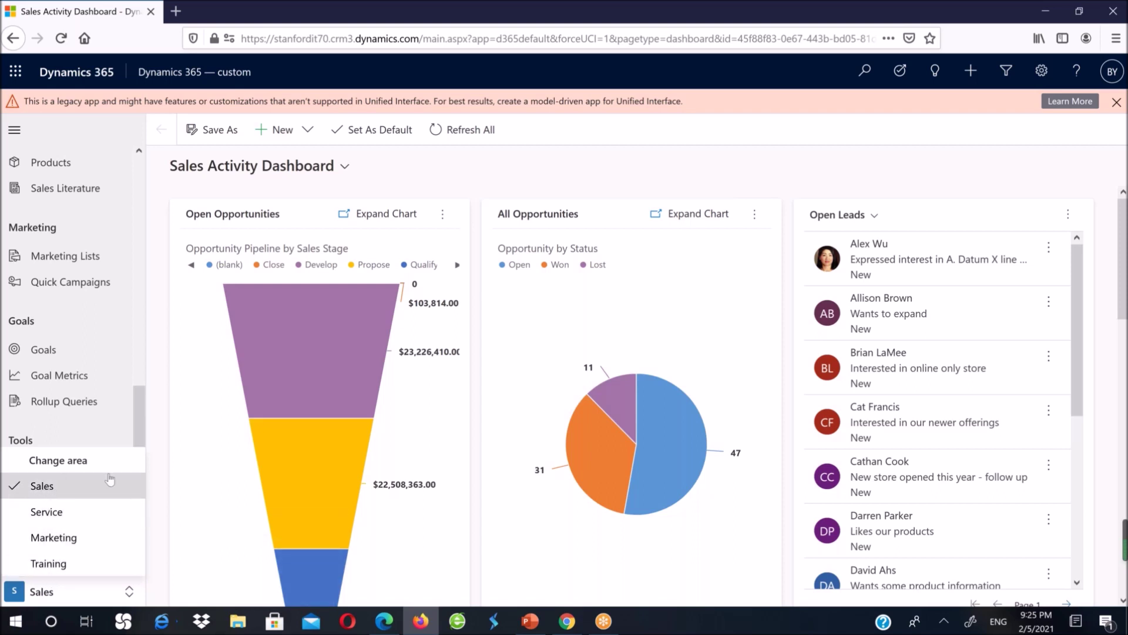
{"action": "scroll", "coordinate": [110, 480], "scroll_direction": "up", "scroll_amount": 5}
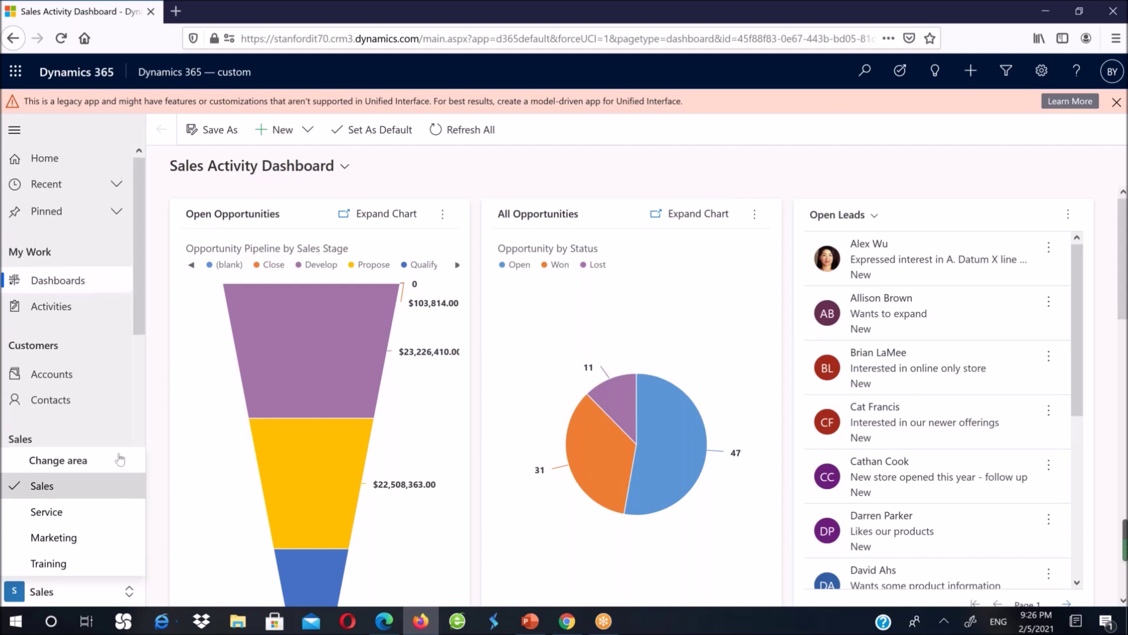
{"action": "scroll", "coordinate": [64, 411], "scroll_direction": "down", "scroll_amount": 4}
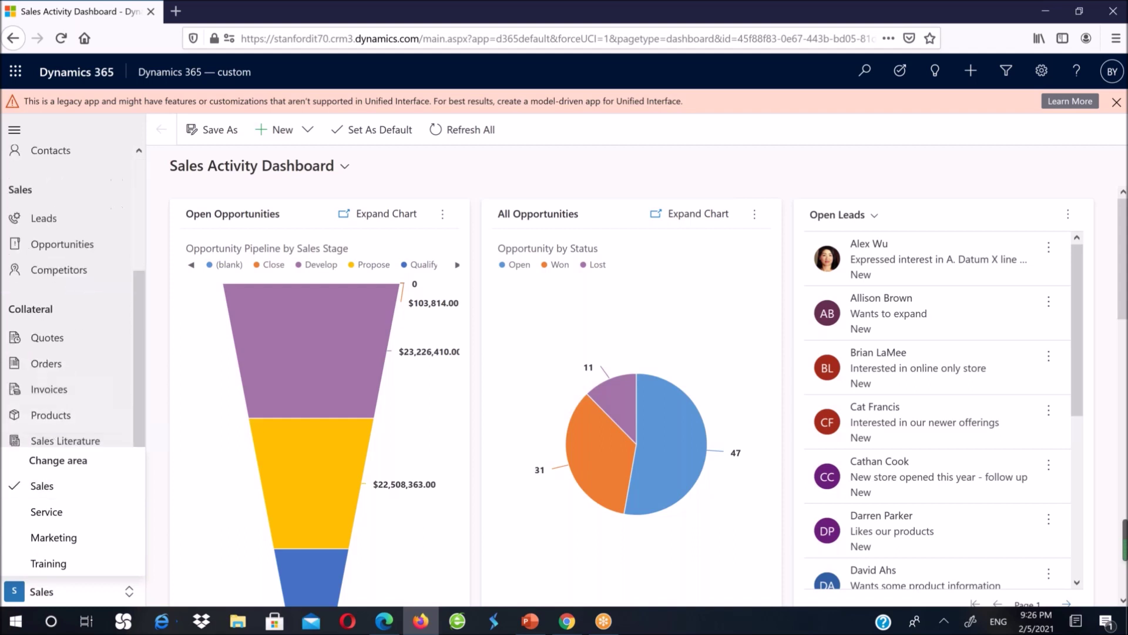
{"action": "left_click", "coordinate": [42, 488]}
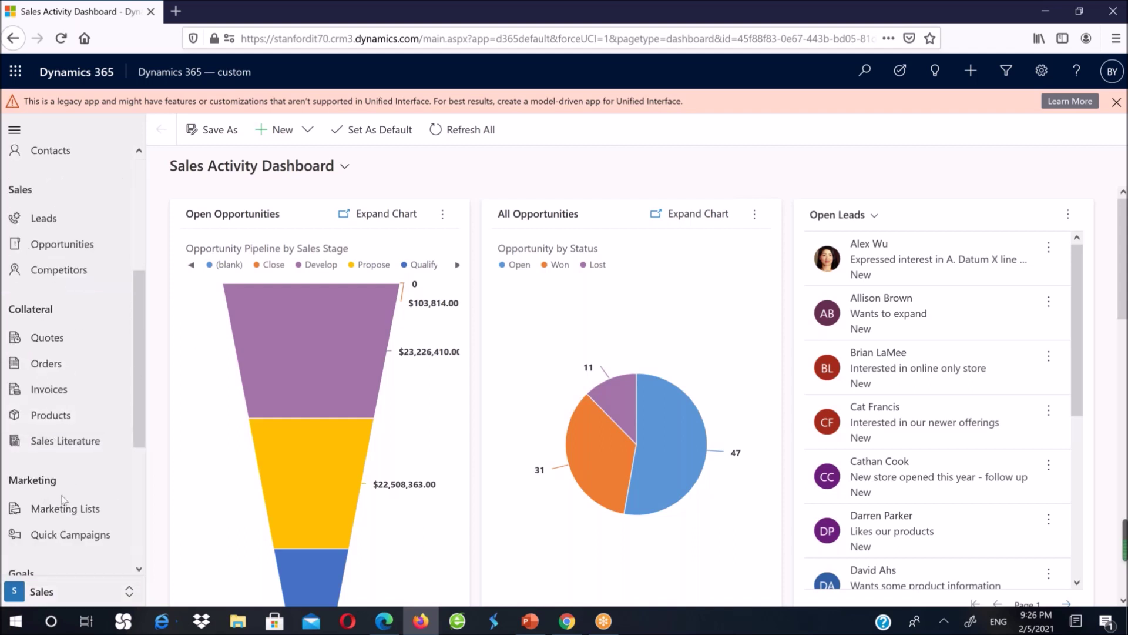
- Open the Leads list and show it in the All Leads view
{"action": "left_click", "coordinate": [51, 231]}
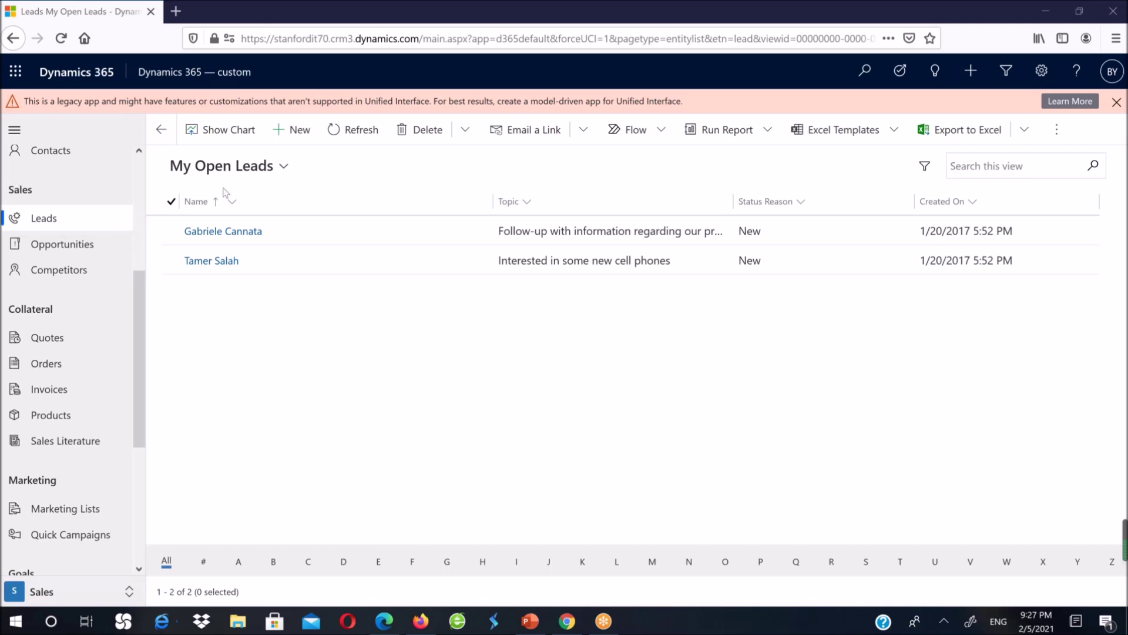
{"action": "left_click", "coordinate": [290, 166]}
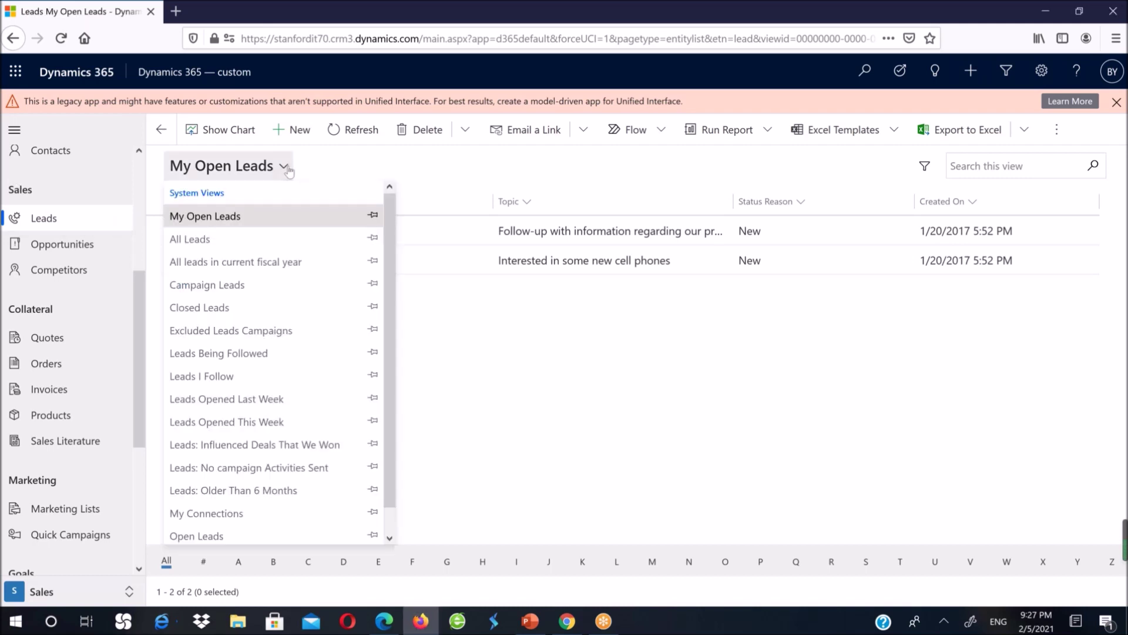
{"action": "left_click", "coordinate": [212, 242]}
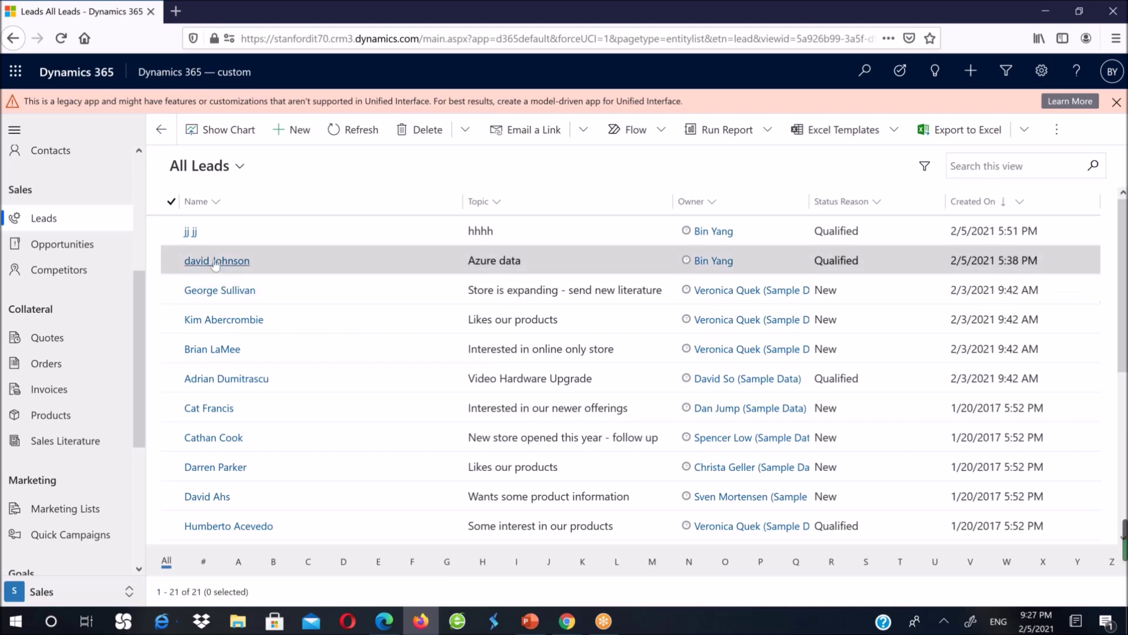
- Open the "Likes our products" lead created on 2/3/2021, review its details and files, and qualify it into an opportunity
{"action": "left_click", "coordinate": [223, 319]}
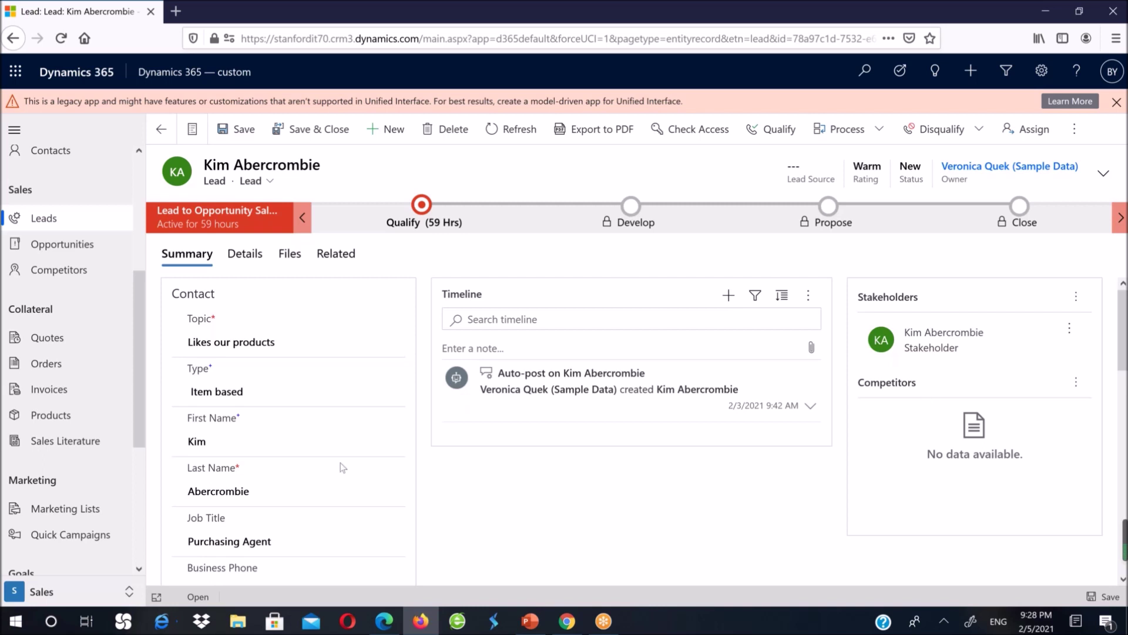
{"action": "scroll", "coordinate": [341, 467], "scroll_direction": "down", "scroll_amount": 3}
{"action": "left_click", "coordinate": [245, 254]}
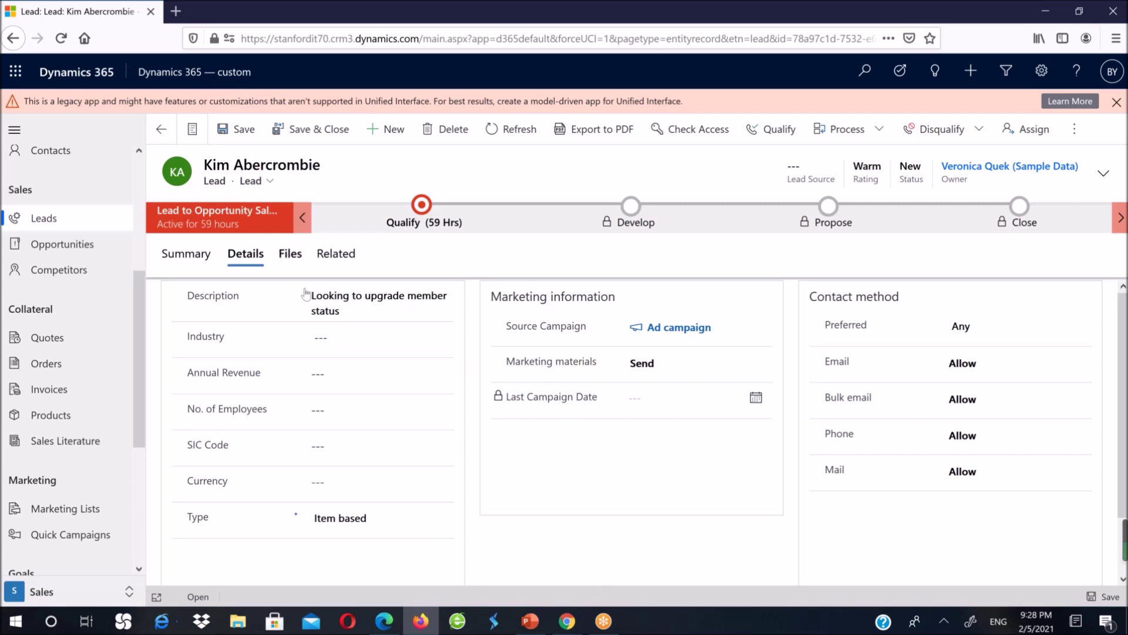
{"action": "left_click", "coordinate": [290, 254]}
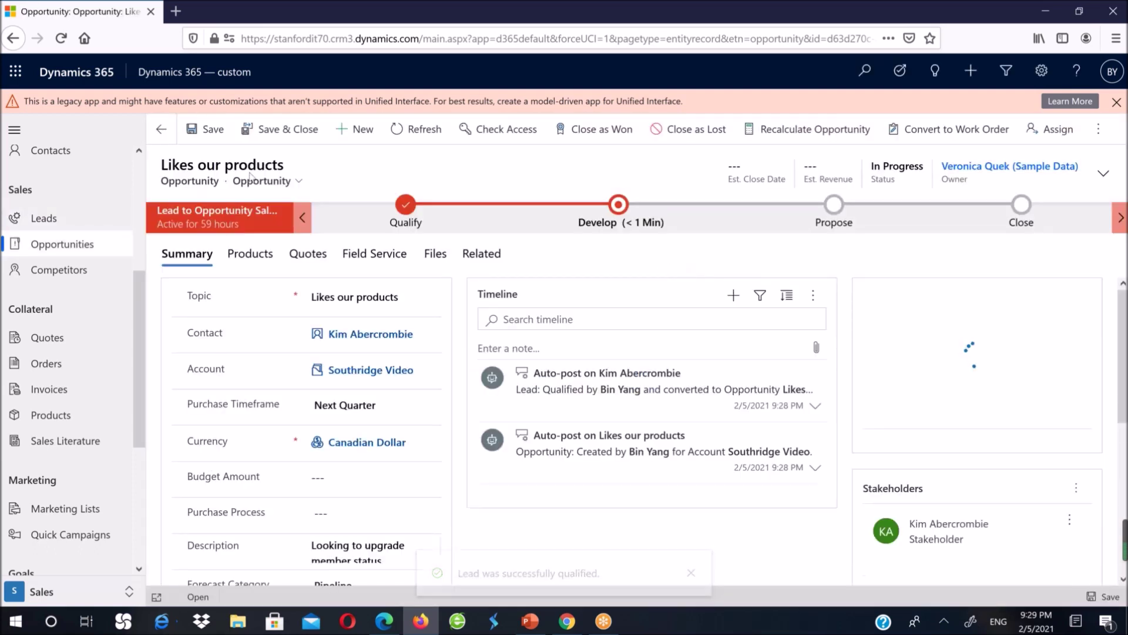
- Go to the Opportunities list and show it in the All Opportunities view
{"action": "left_click", "coordinate": [67, 249]}
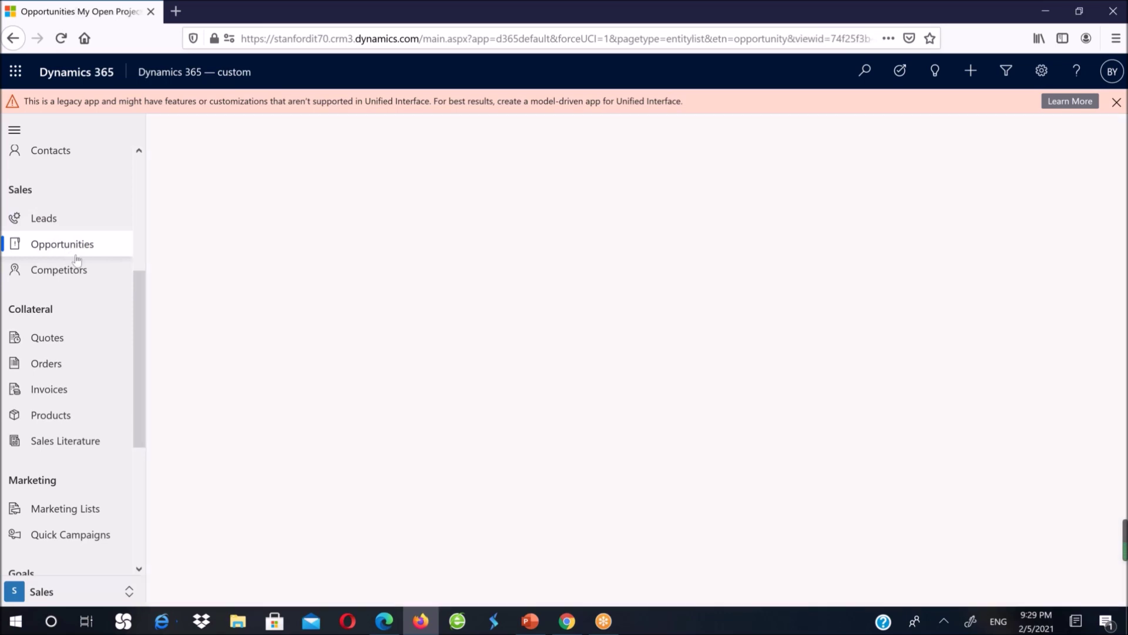
{"action": "left_click", "coordinate": [447, 167]}
{"action": "left_click", "coordinate": [376, 257]}
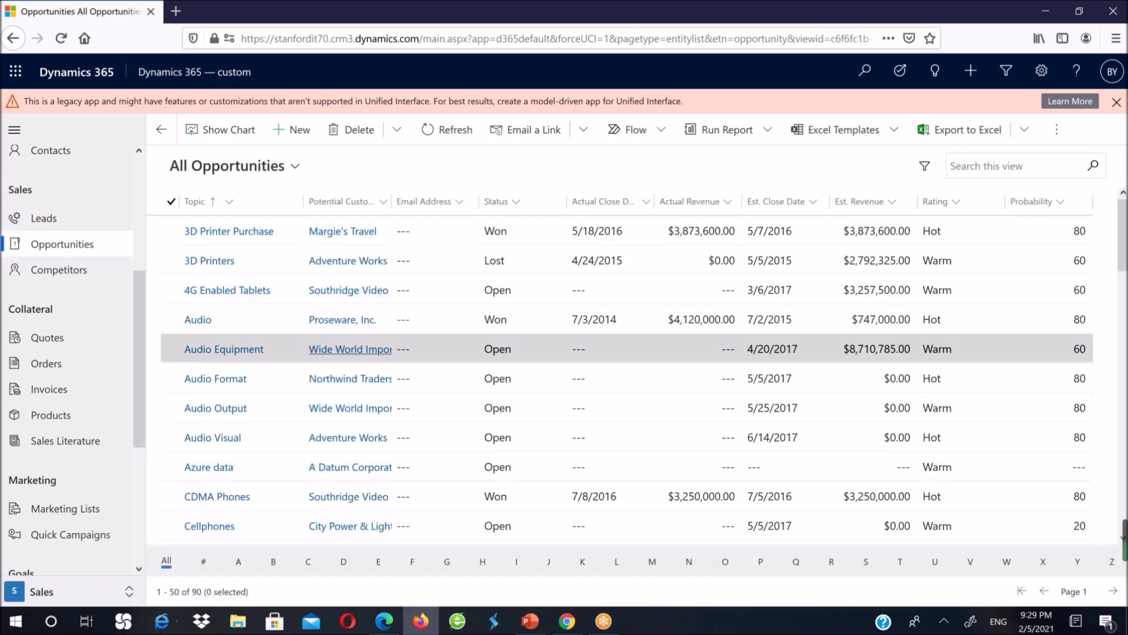
- Open the Audio opportunity and examine its product lines and quotes
{"action": "left_click", "coordinate": [198, 320]}
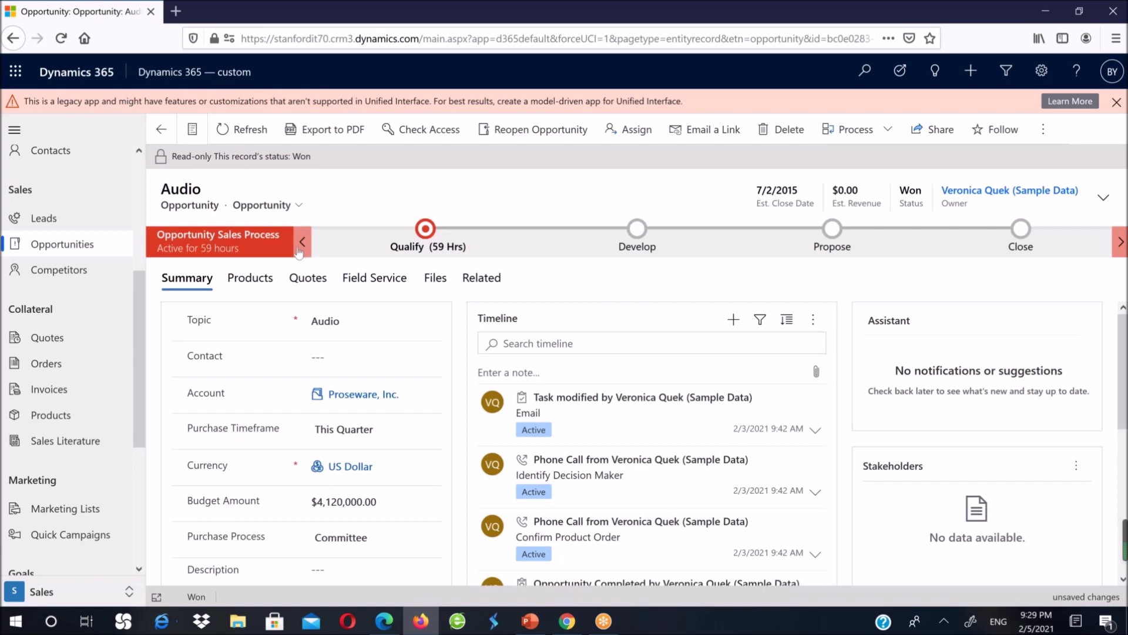
{"action": "left_click", "coordinate": [258, 278]}
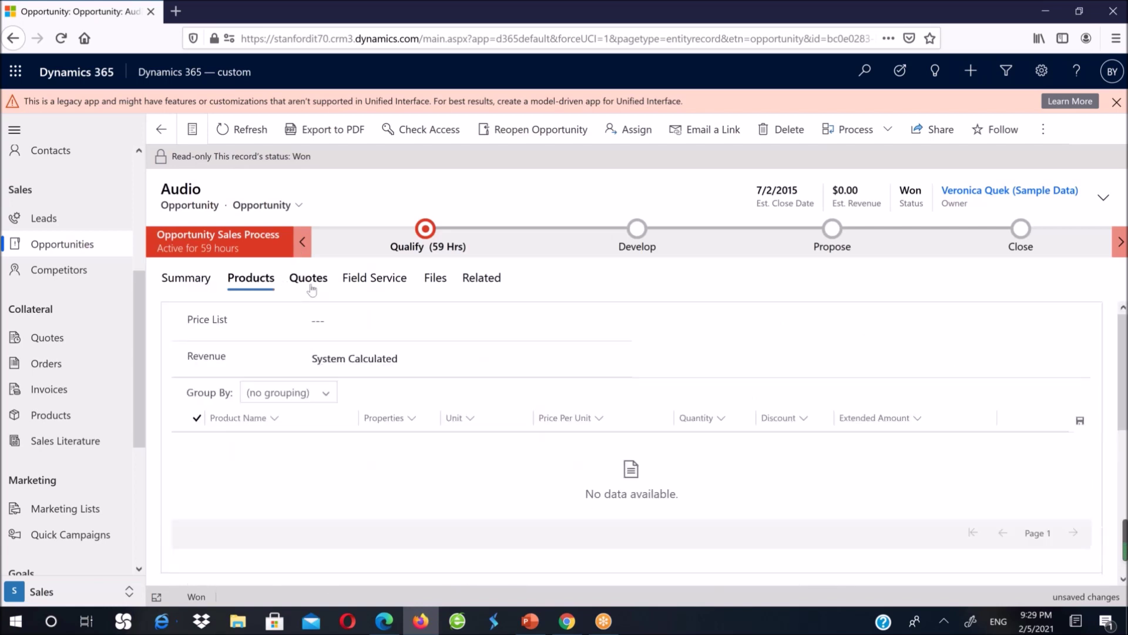
{"action": "left_click", "coordinate": [304, 282]}
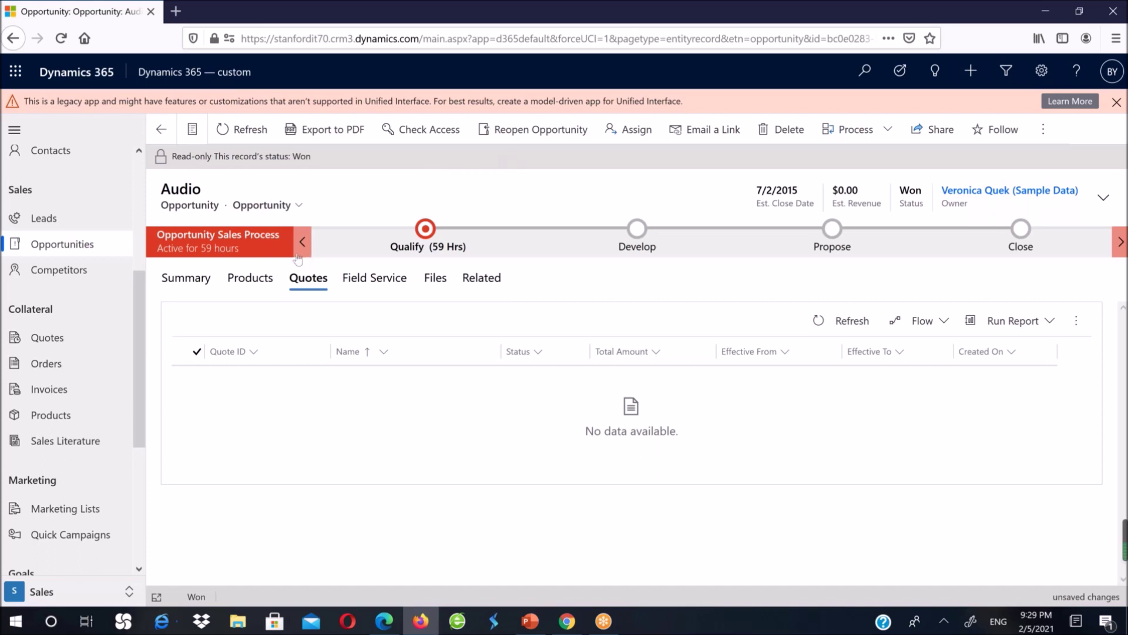
- Open the Orders list and show it in the All Orders view
{"action": "left_click", "coordinate": [46, 365]}
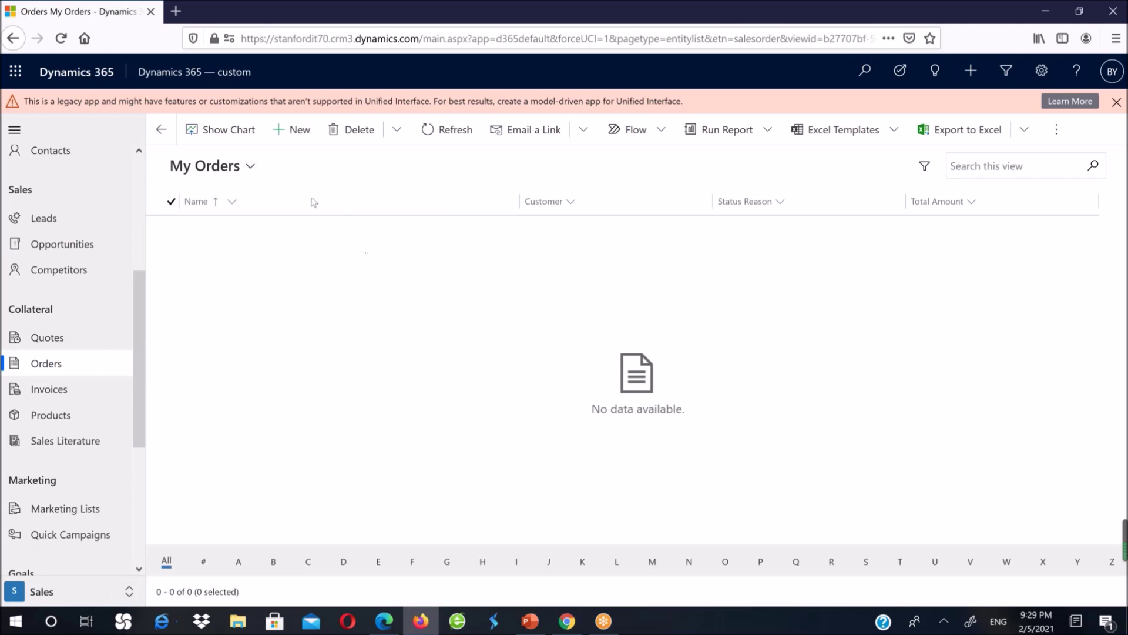
{"action": "left_click", "coordinate": [251, 169]}
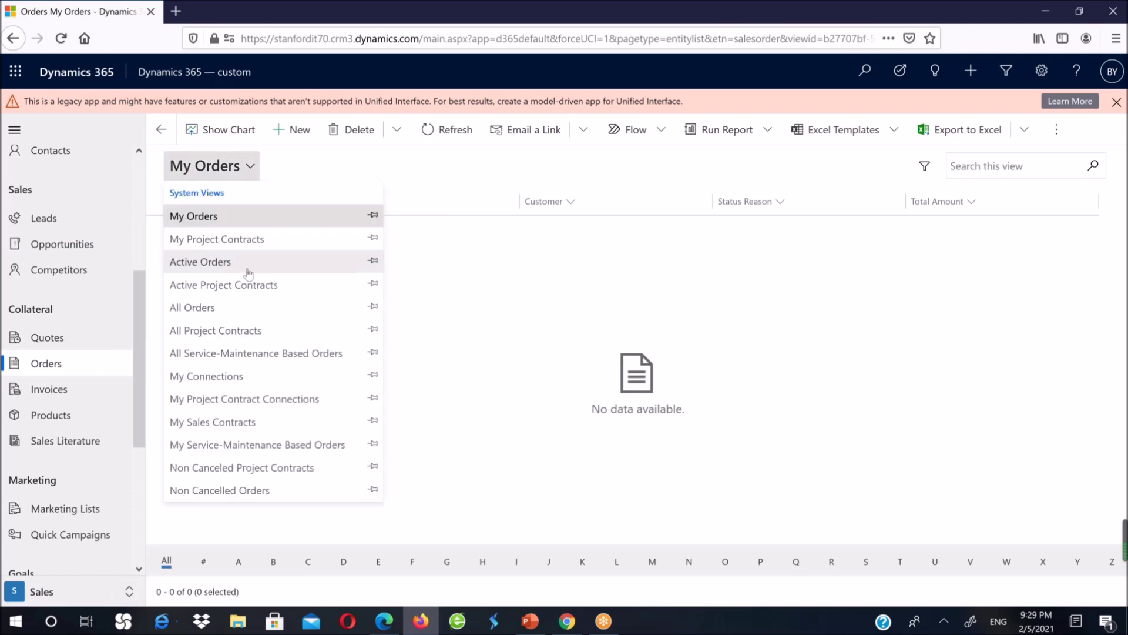
{"action": "left_click", "coordinate": [252, 262]}
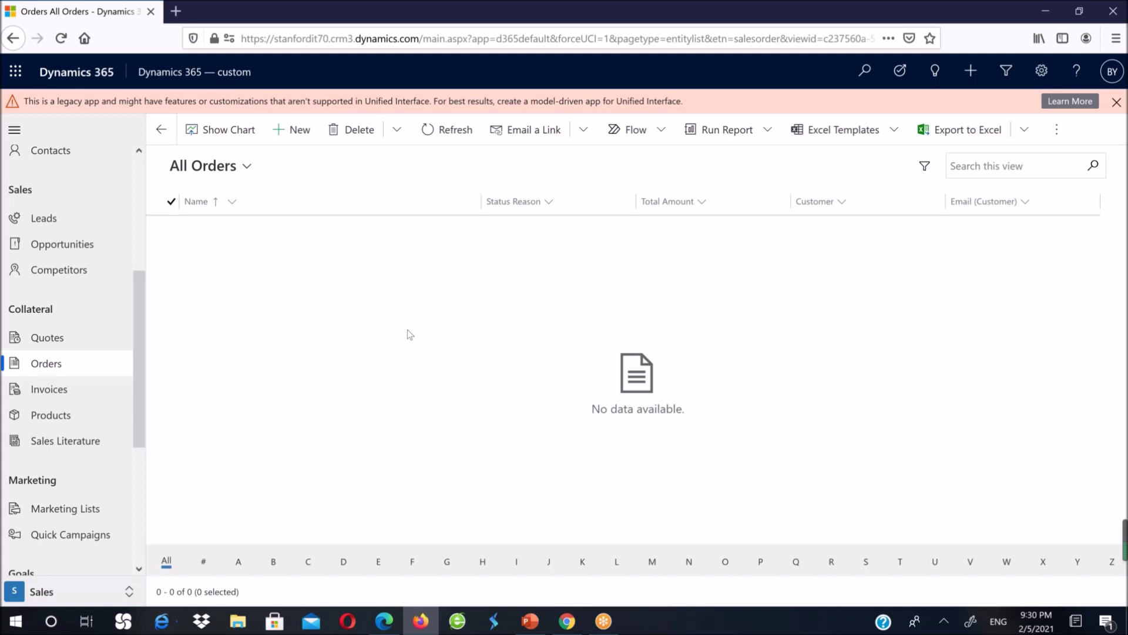
- Check the My Invoices list and look through the active products in the Products list
{"action": "left_click", "coordinate": [59, 390]}
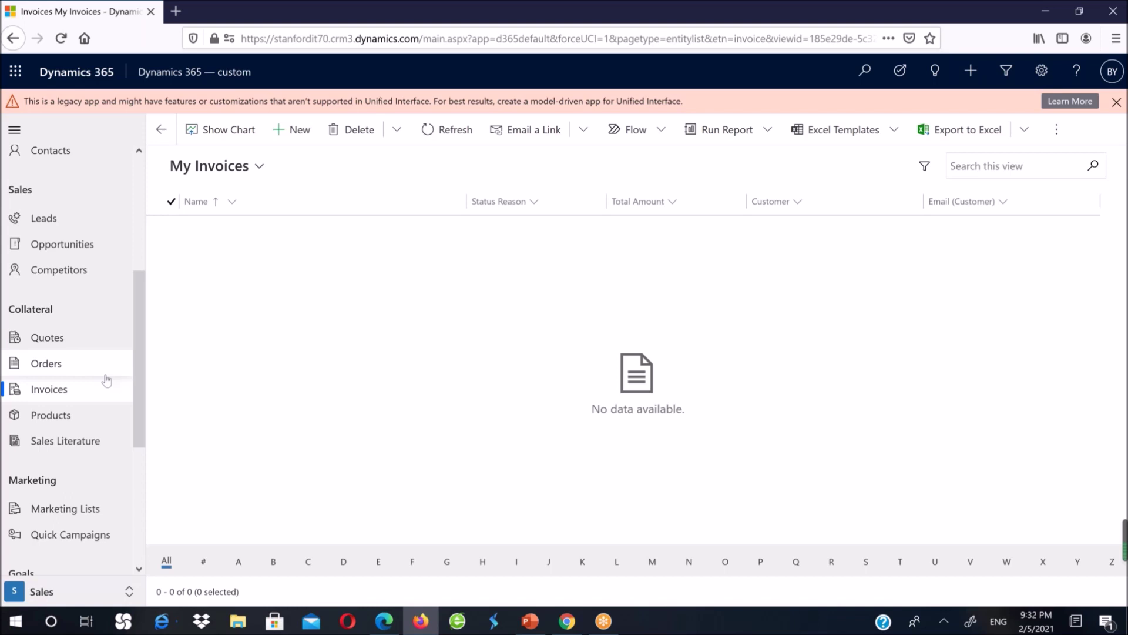
{"action": "left_click", "coordinate": [70, 415]}
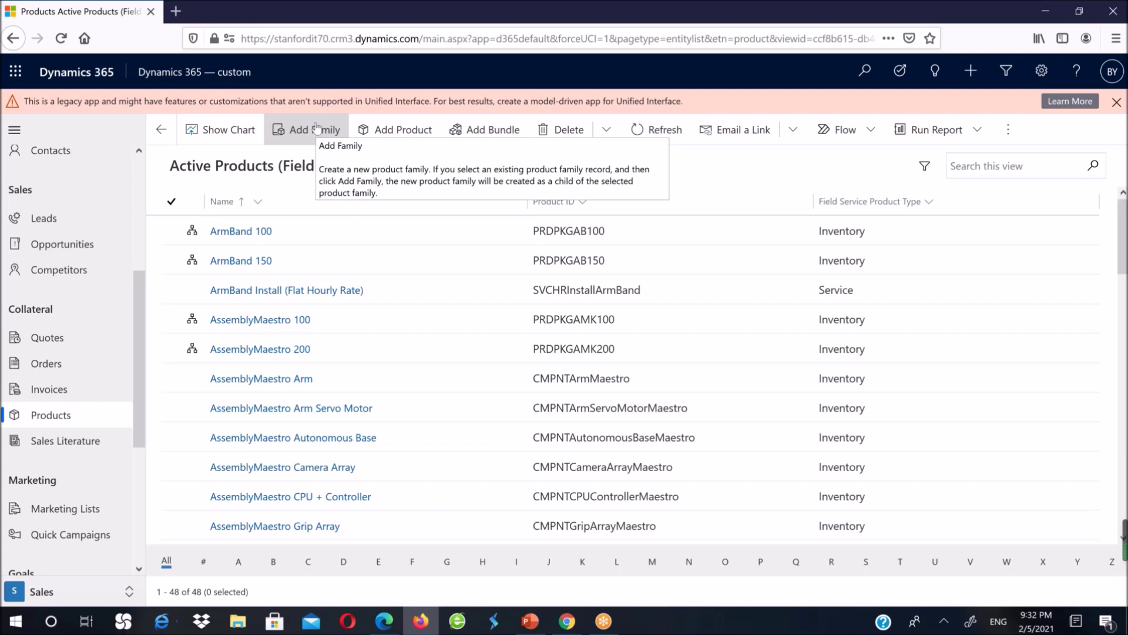
{"action": "scroll", "coordinate": [88, 265], "scroll_direction": "down", "scroll_amount": 3}
- Open the Accounts list in the Customers group and look through the account records
{"action": "scroll", "coordinate": [94, 236], "scroll_direction": "up", "scroll_amount": 4}
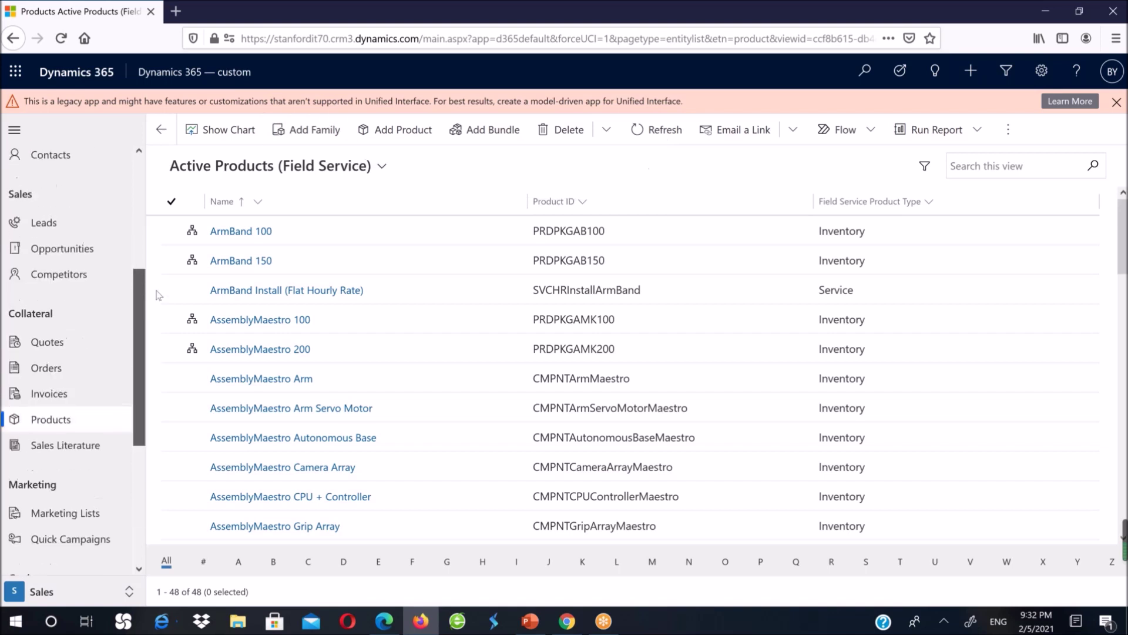
{"action": "left_click", "coordinate": [76, 153]}
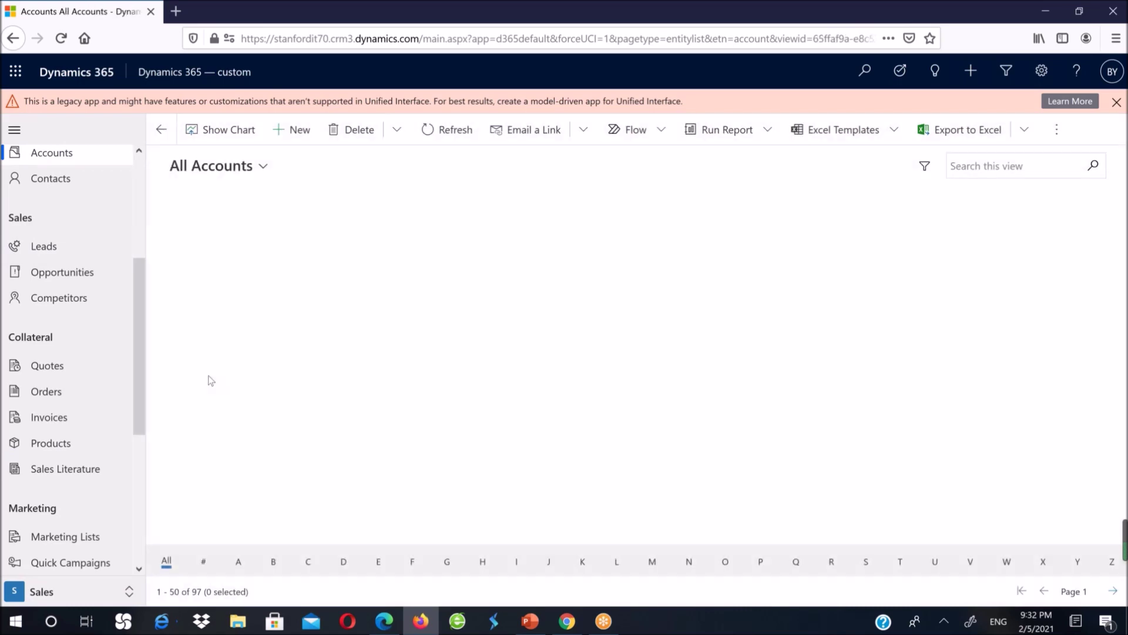
{"action": "scroll", "coordinate": [677, 227], "scroll_direction": "down", "scroll_amount": 12}
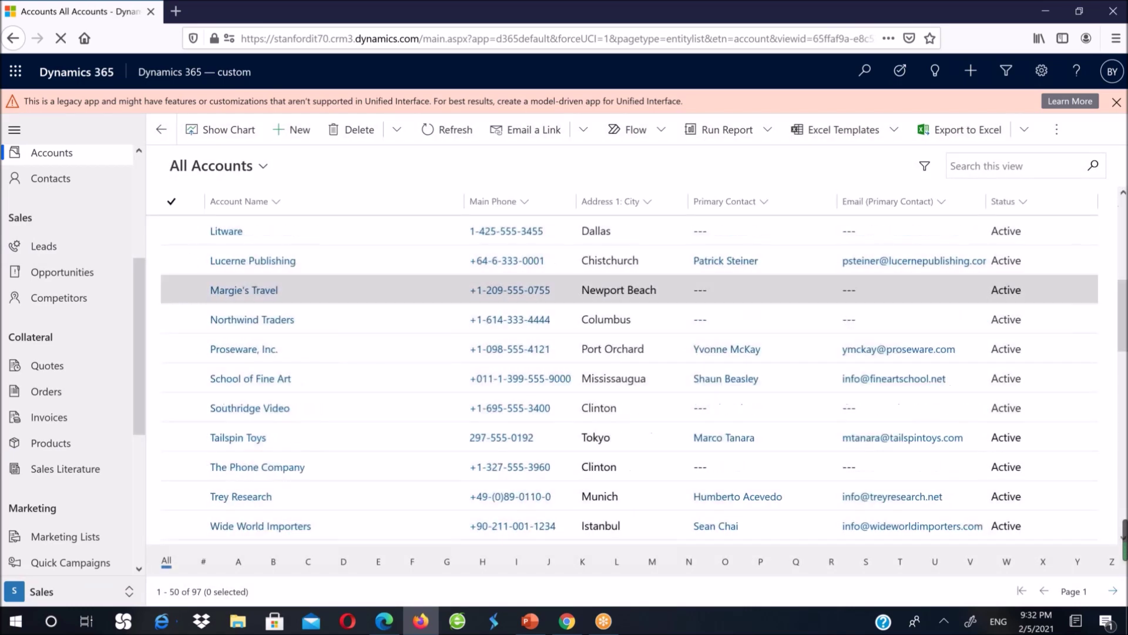
{"action": "scroll", "coordinate": [694, 324], "scroll_direction": "down", "scroll_amount": 8}
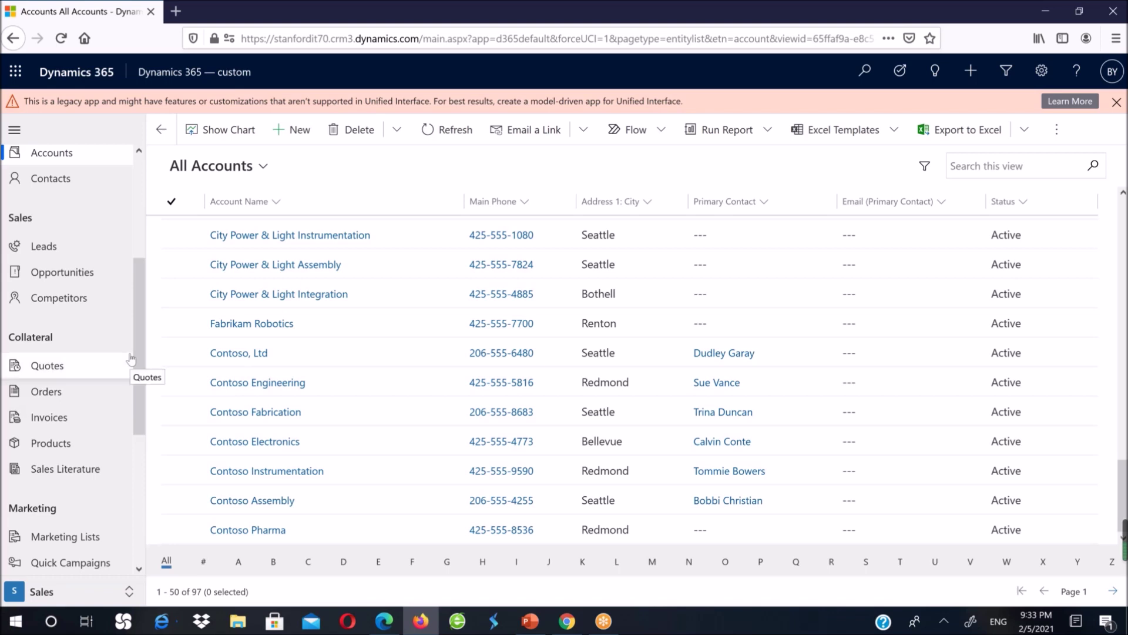
- Open Marketing Lists in the Marketing group and show the Active Marketing Lists view
{"action": "scroll", "coordinate": [99, 382], "scroll_direction": "down", "scroll_amount": 3}
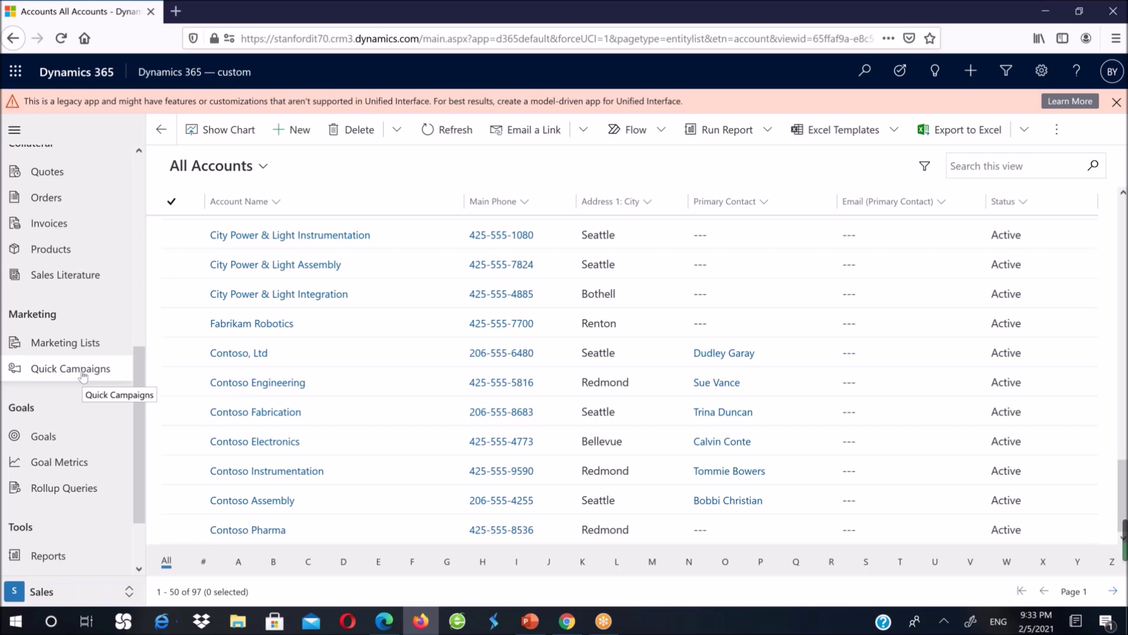
{"action": "left_click", "coordinate": [79, 343]}
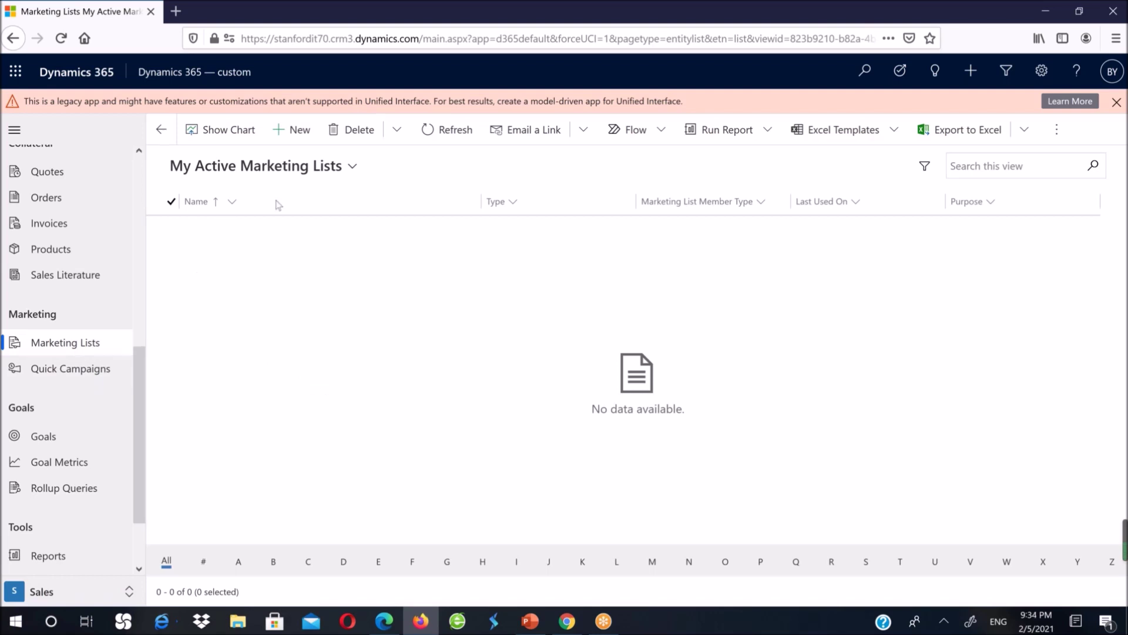
{"action": "left_click", "coordinate": [350, 167]}
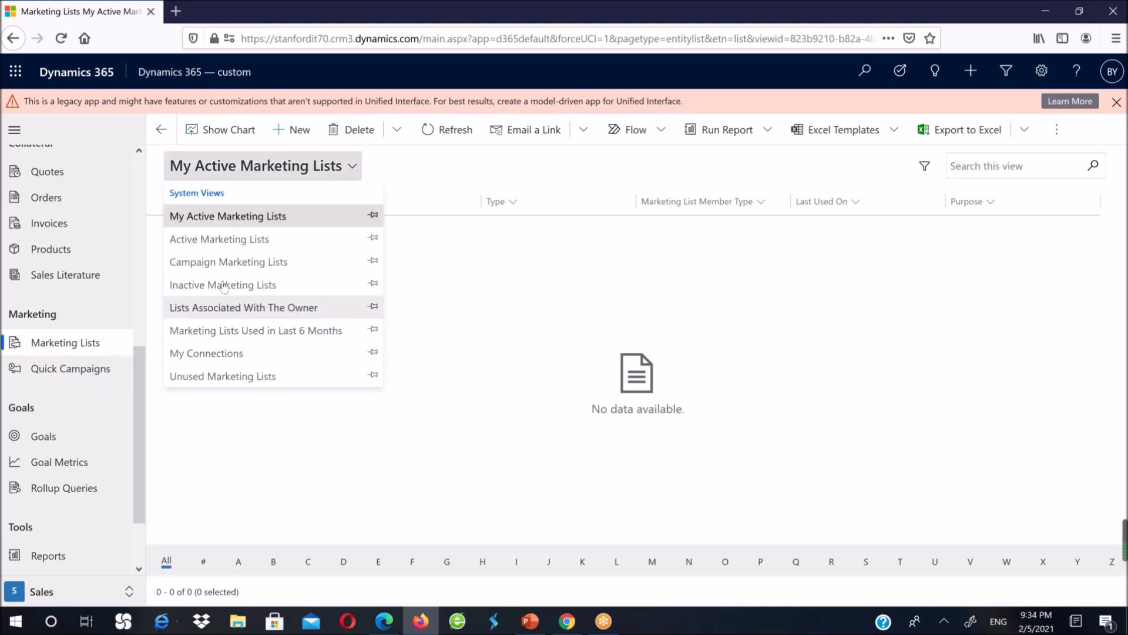
{"action": "left_click", "coordinate": [241, 239]}
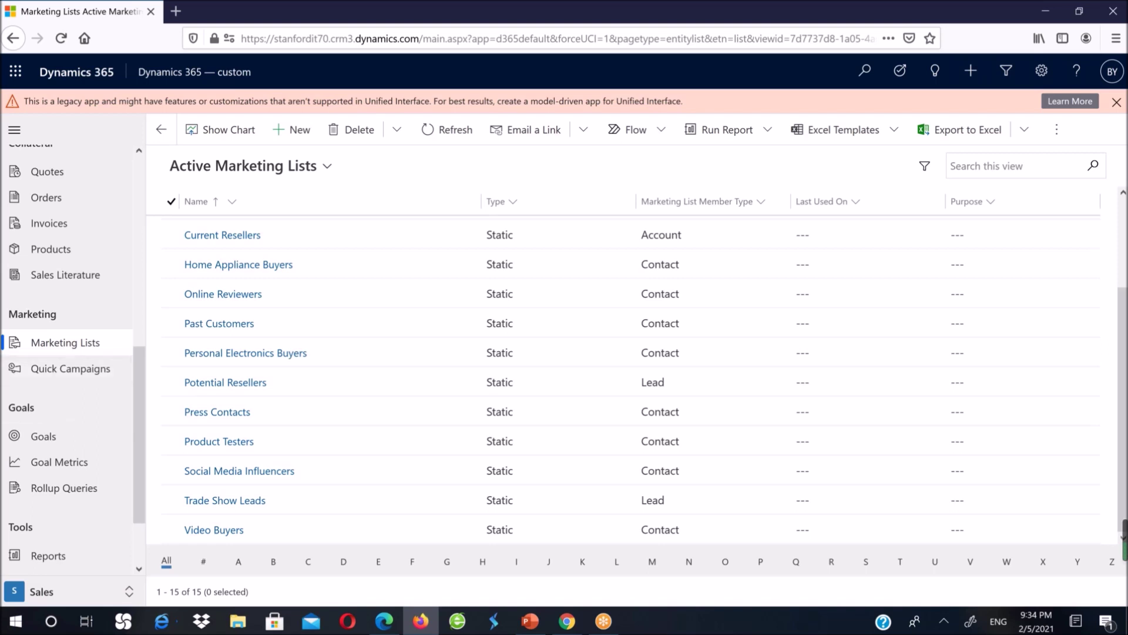
- Switch from the Sales area to the Service area
{"action": "scroll", "coordinate": [37, 473], "scroll_direction": "down", "scroll_amount": 3}
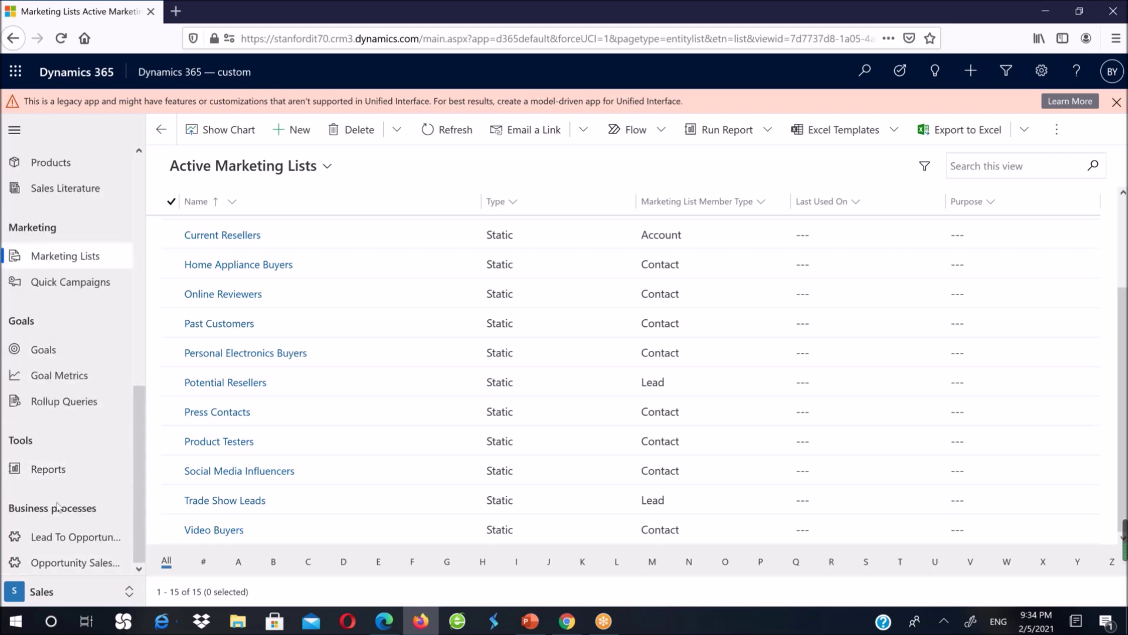
{"action": "left_click", "coordinate": [127, 599]}
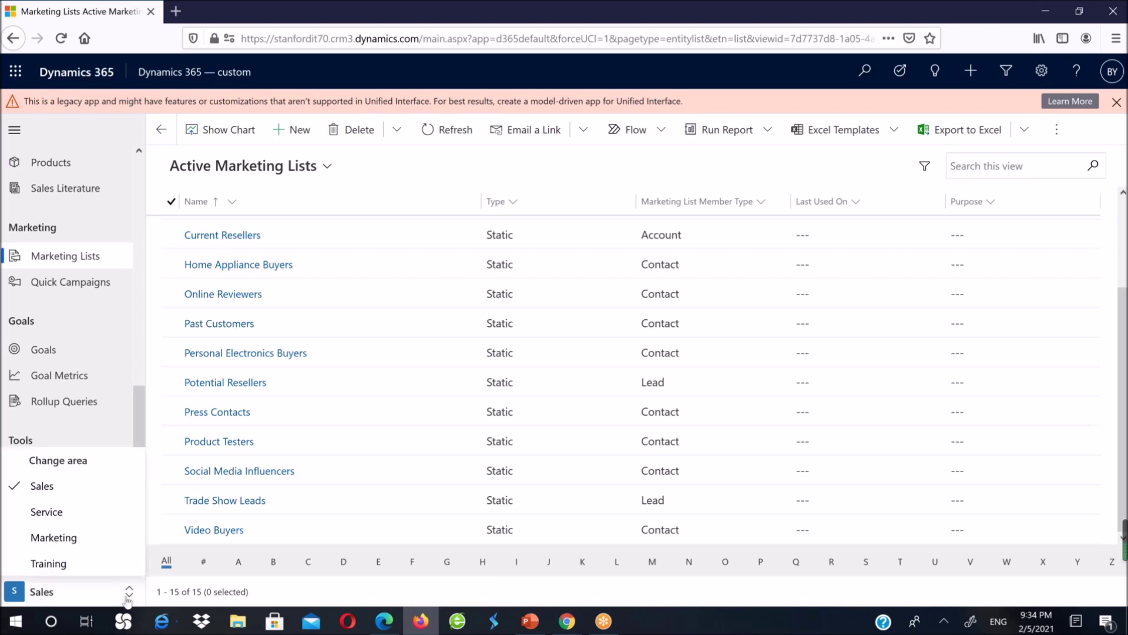
{"action": "left_click", "coordinate": [40, 507]}
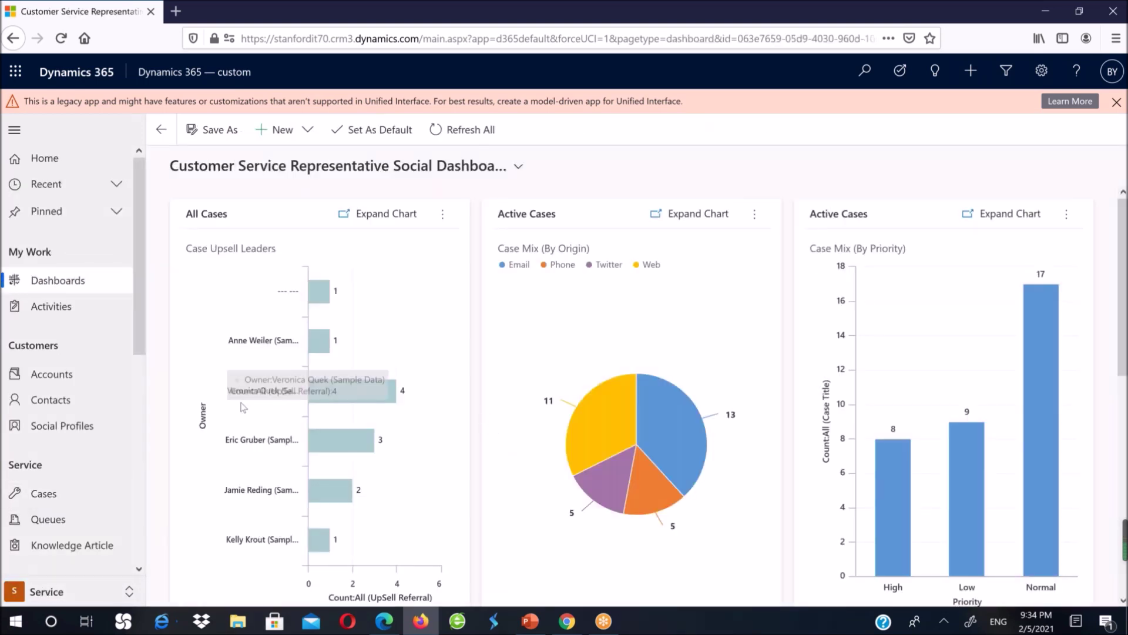
- Open the Cases list in the Service group and show it in the All Cases view
{"action": "left_click", "coordinate": [66, 493]}
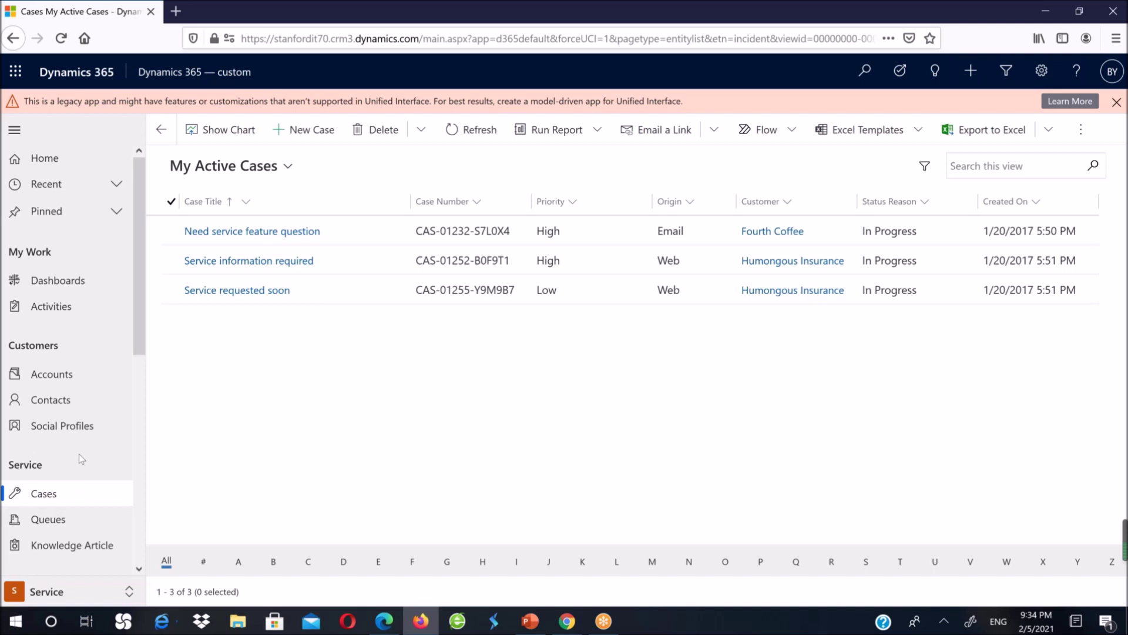
{"action": "left_click", "coordinate": [281, 168]}
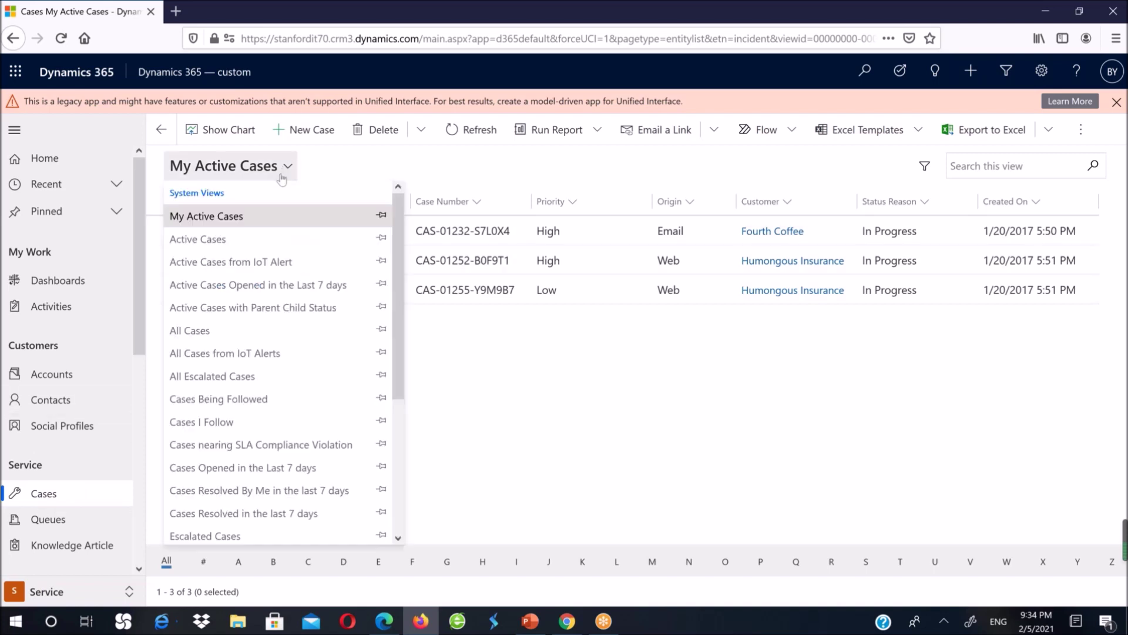
{"action": "left_click", "coordinate": [186, 331]}
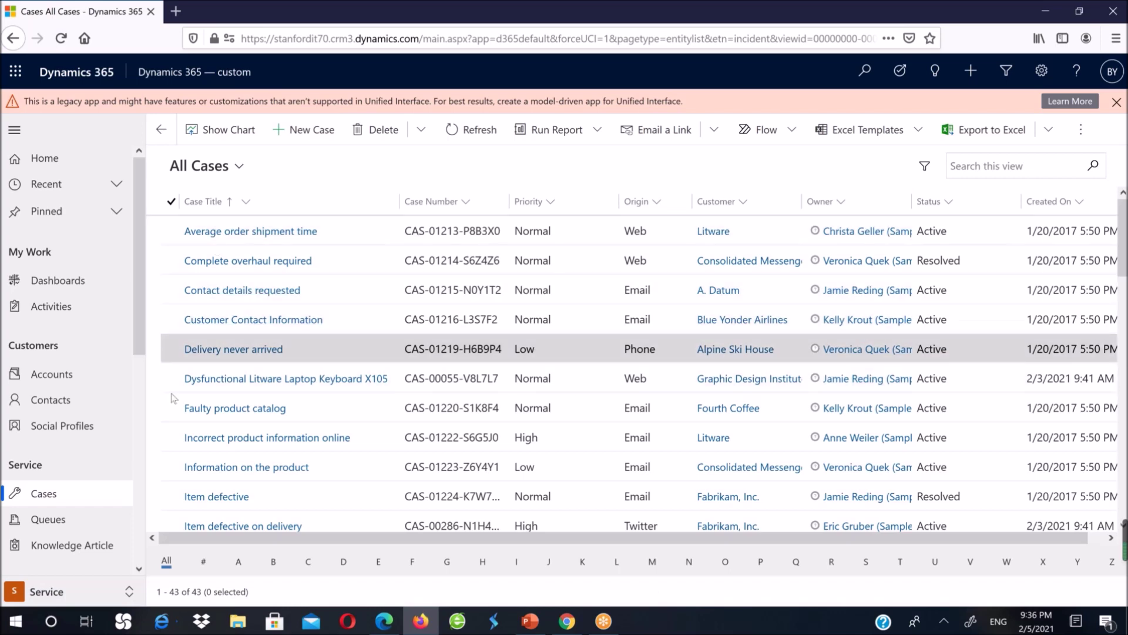
- Reopen the Cases list, start a new case and show the choices available for its Subject
{"action": "left_click", "coordinate": [96, 499]}
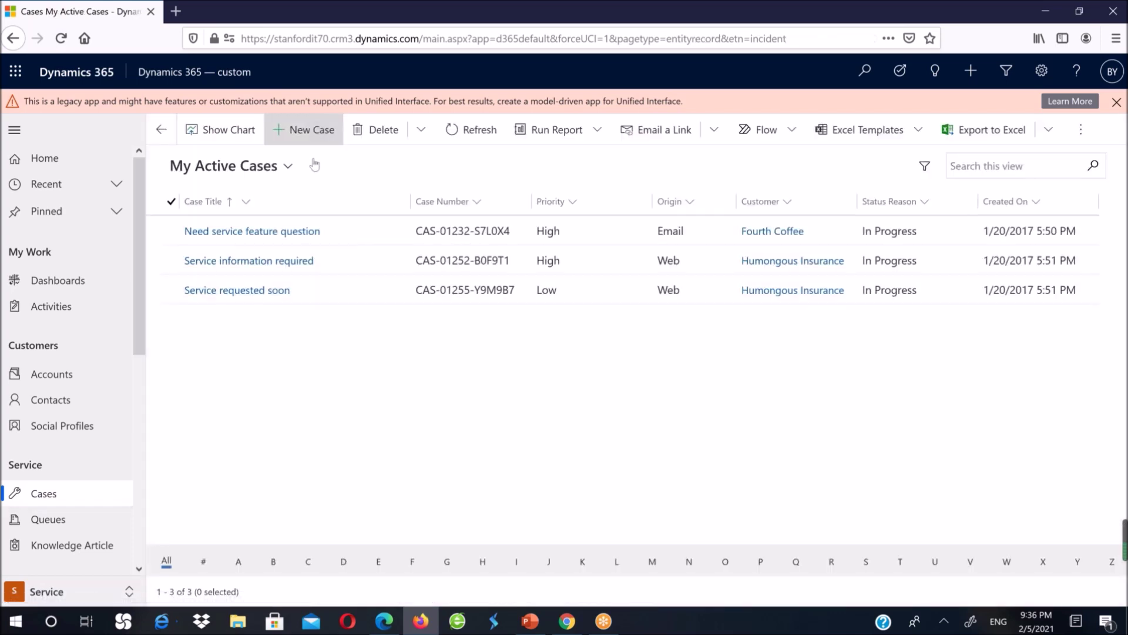
{"action": "left_click", "coordinate": [309, 128]}
{"action": "left_click", "coordinate": [316, 276]}
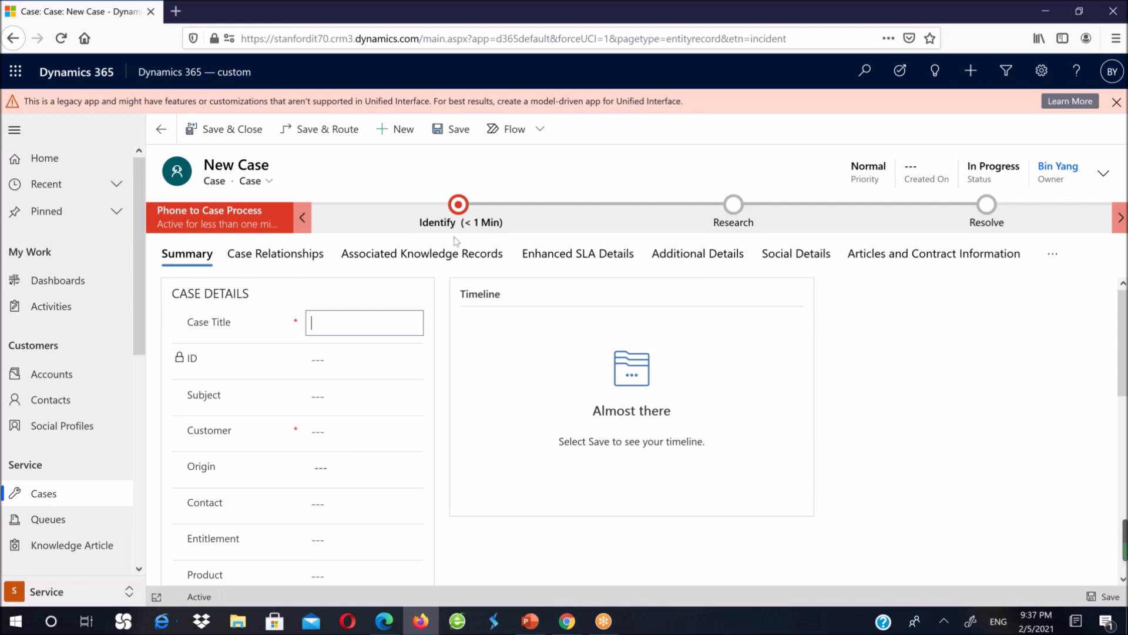
{"action": "left_click", "coordinate": [350, 403]}
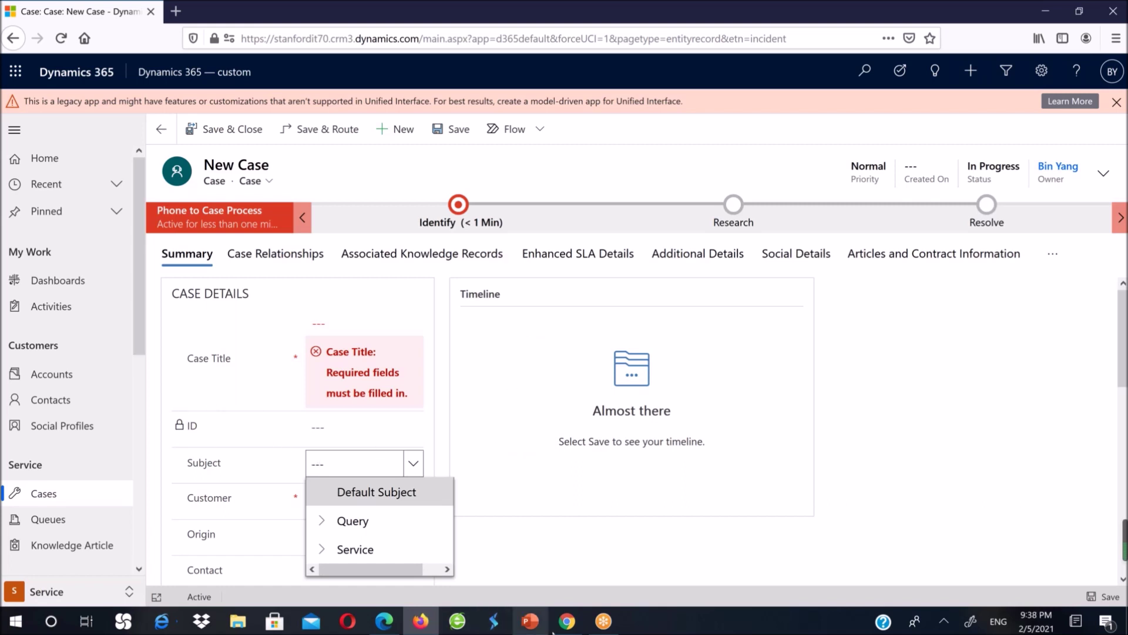
- Switch to the PowerPoint presentation to review the CRM Overview slide, and return to the new case form in Dynamics 365
{"action": "mouse_move", "coordinate": [563, 625]}
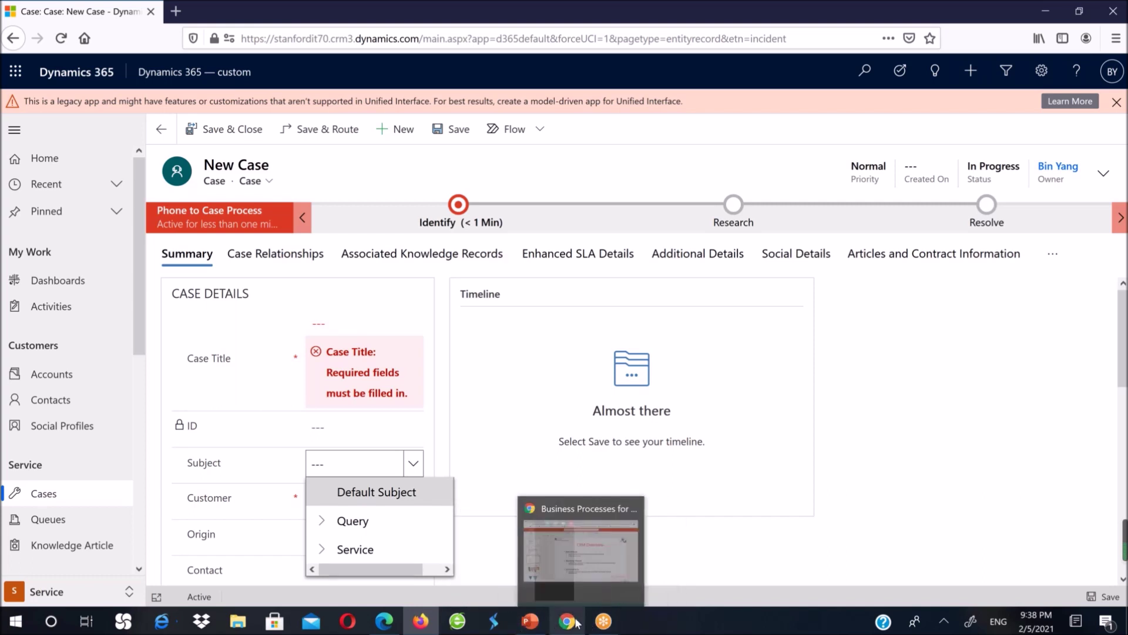
{"action": "left_click", "coordinate": [568, 595]}
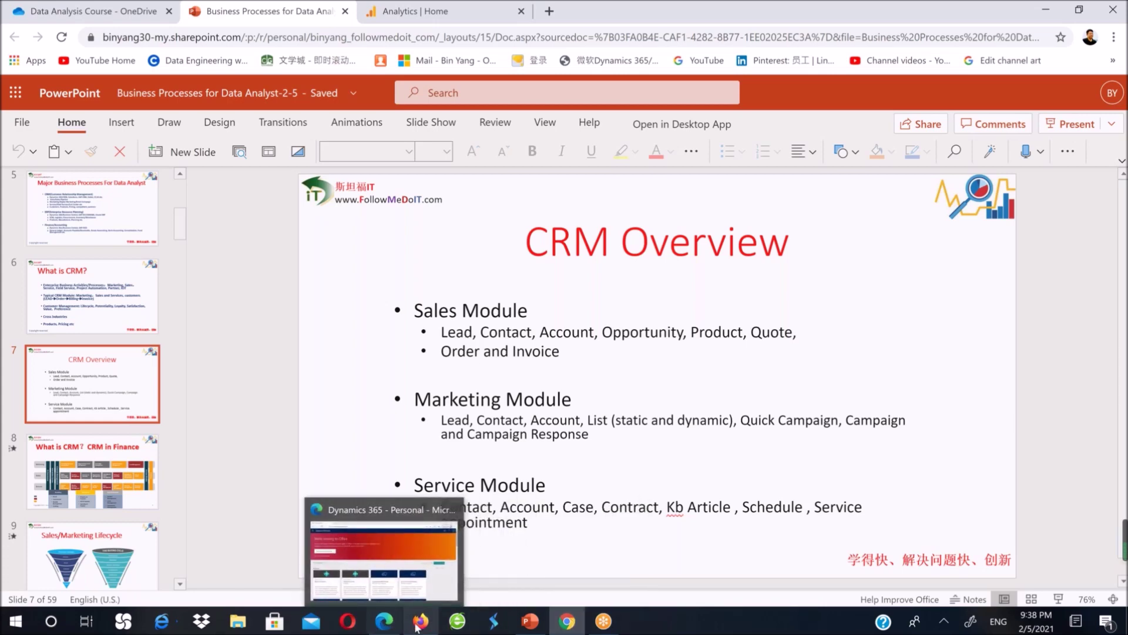
{"action": "mouse_move", "coordinate": [413, 626]}
{"action": "left_click", "coordinate": [419, 585]}
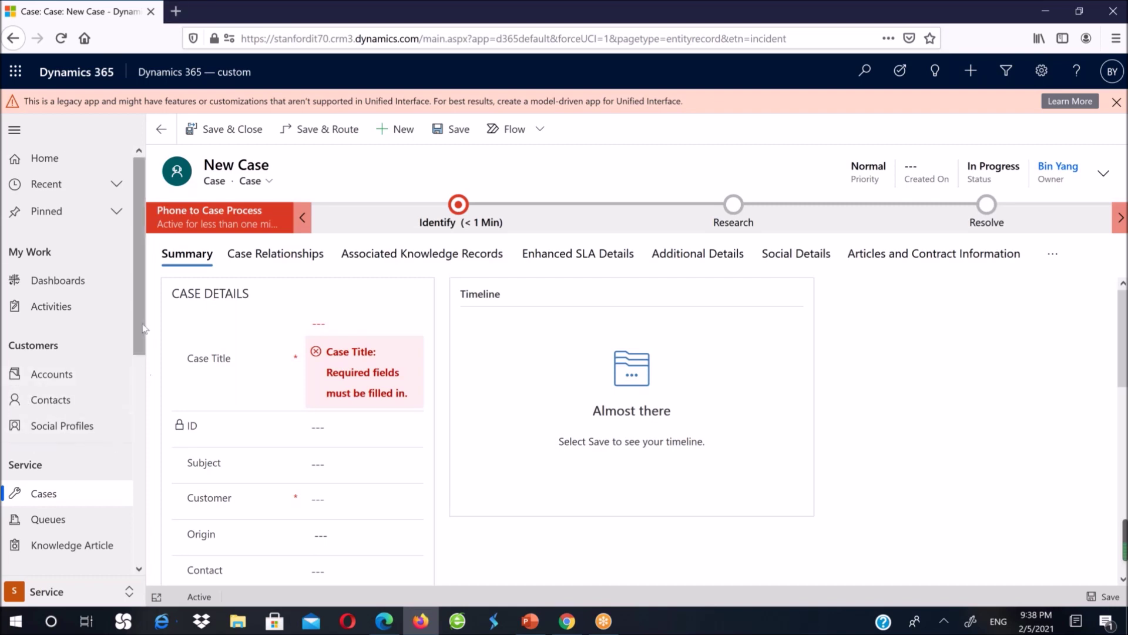
- Look through the Service area's navigation entries, from Customers and Service down to Collateral, Goals and Tools
{"action": "left_click_drag", "start_coordinate": [152, 336], "coordinate": [139, 367]}
{"action": "left_click", "coordinate": [119, 338]}
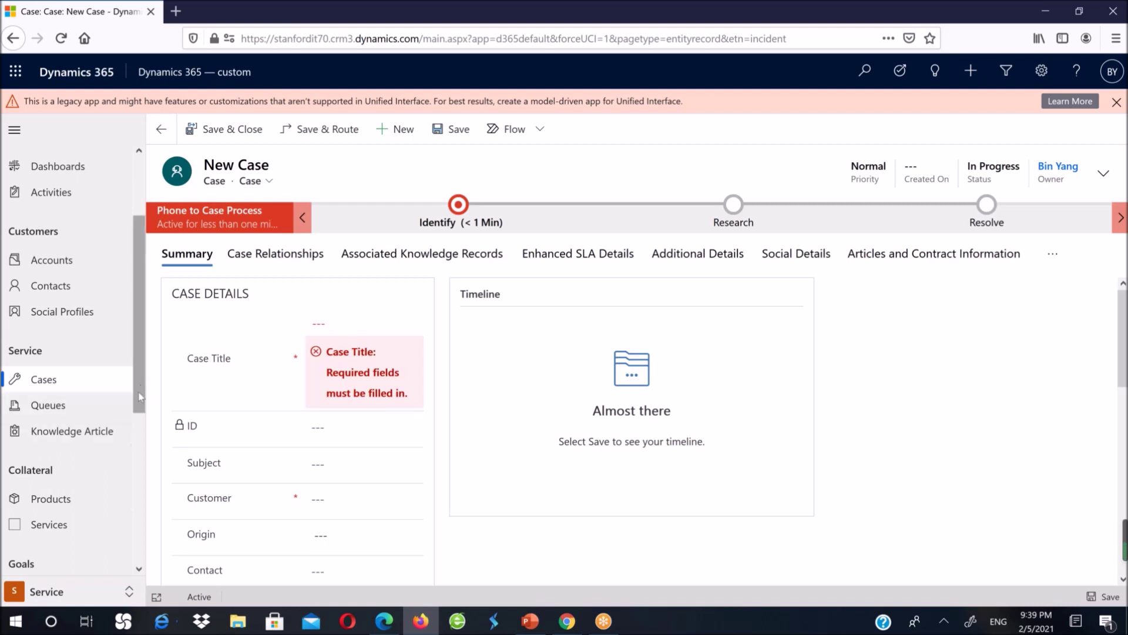
{"action": "scroll", "coordinate": [138, 483], "scroll_direction": "down", "scroll_amount": 3}
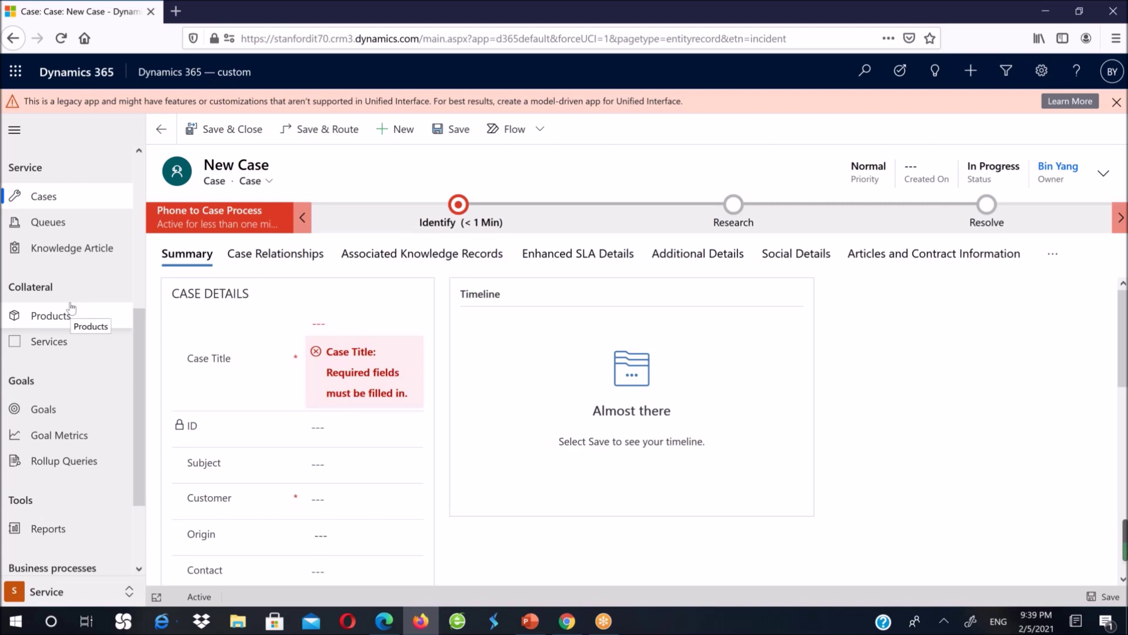
{"action": "scroll", "coordinate": [119, 343], "scroll_direction": "up", "scroll_amount": 3}
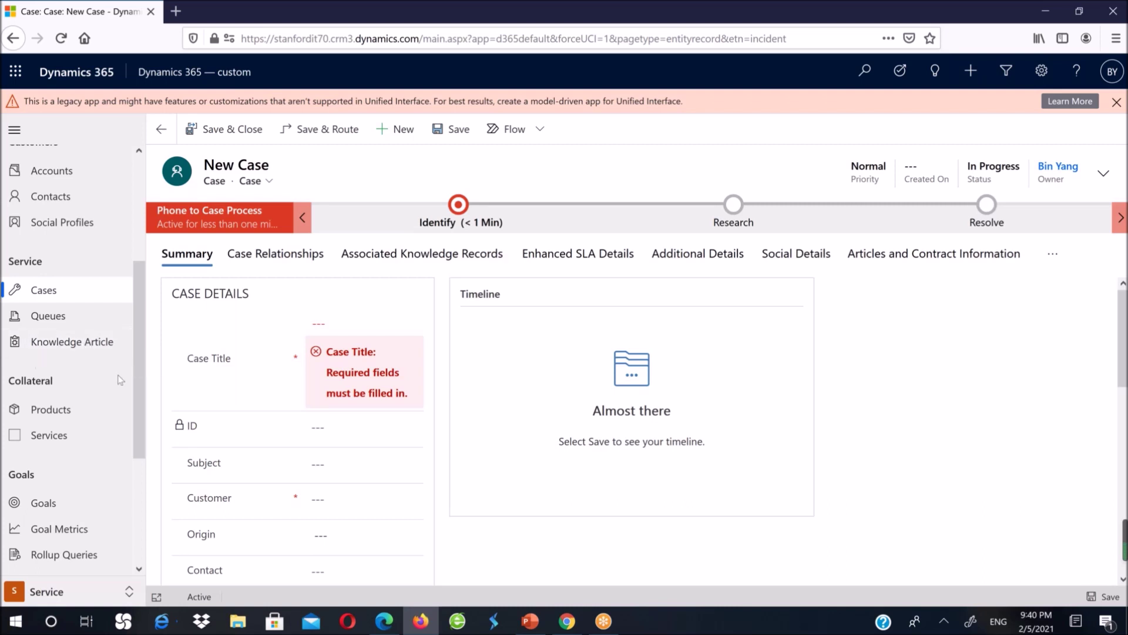
{"action": "left_click_drag", "start_coordinate": [133, 371], "coordinate": [141, 147]}
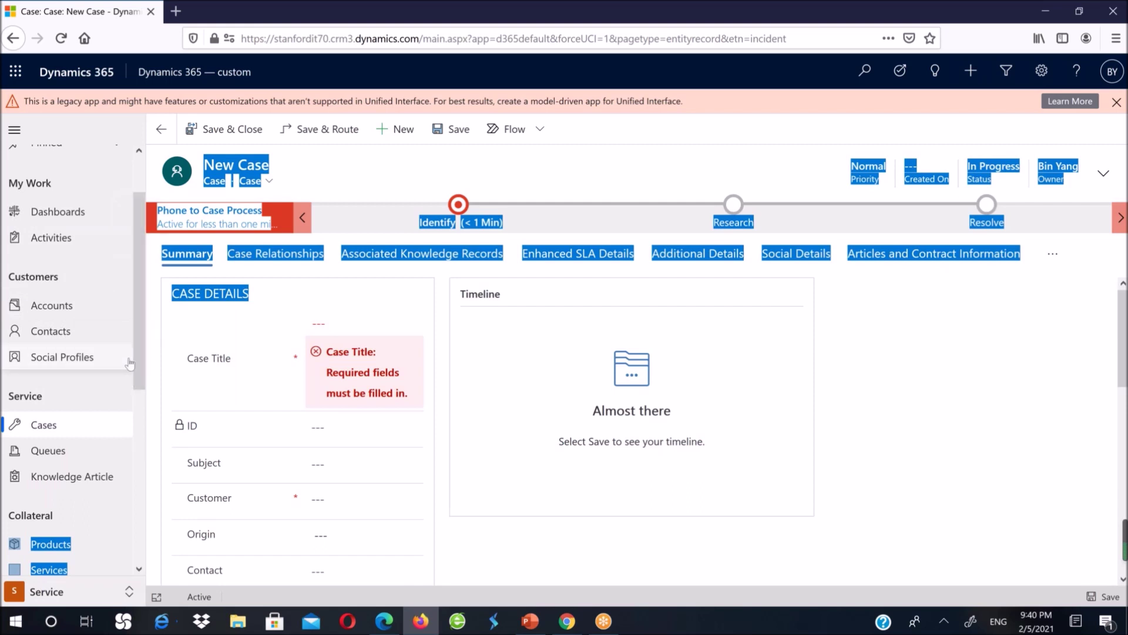
{"action": "left_click_drag", "start_coordinate": [136, 359], "coordinate": [135, 261]}
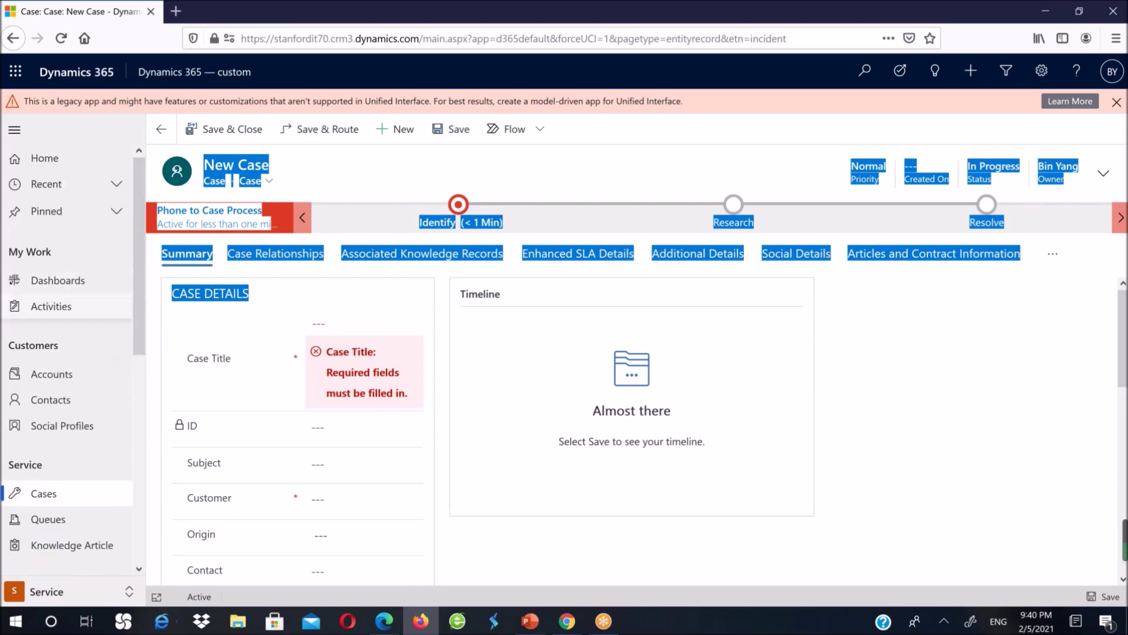
- Switch back to the Sales area and look through the charts and lists of the Sales Activity Dashboard
{"action": "left_click", "coordinate": [129, 591]}
{"action": "left_click", "coordinate": [54, 491]}
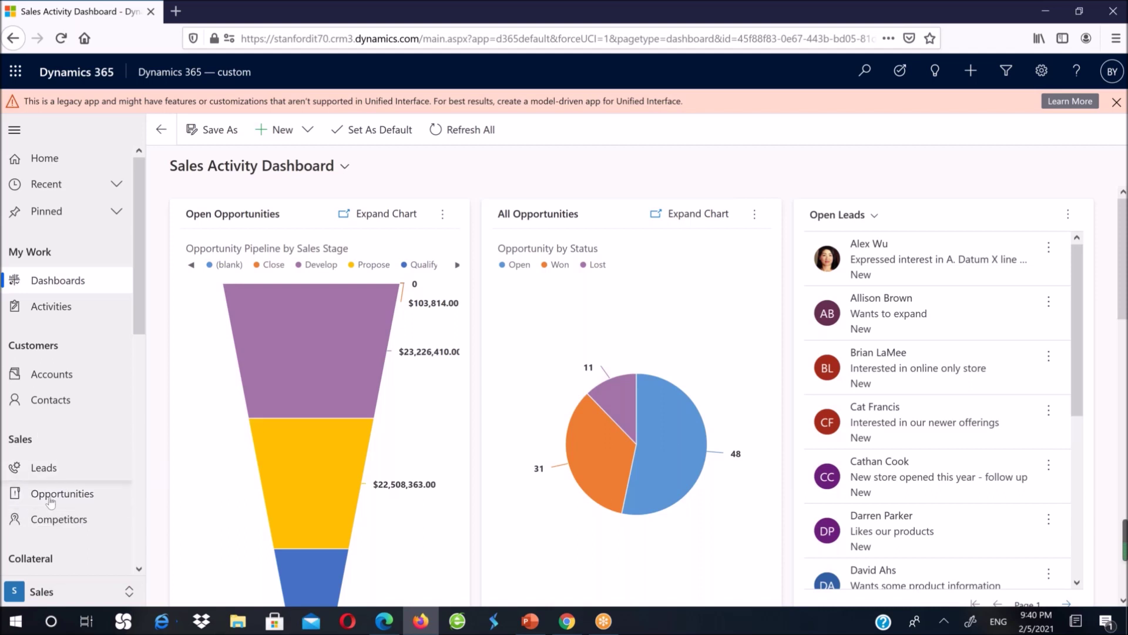
{"action": "scroll", "coordinate": [38, 432], "scroll_direction": "down", "scroll_amount": 8}
{"action": "scroll", "coordinate": [530, 489], "scroll_direction": "down", "scroll_amount": 5}
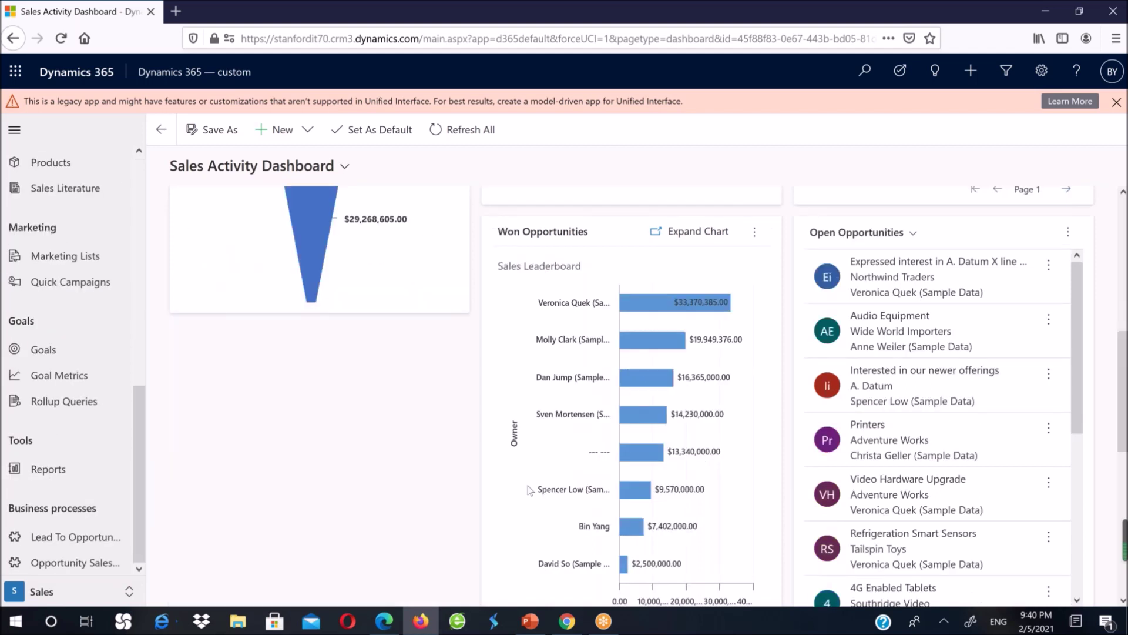
{"action": "scroll", "coordinate": [530, 489], "scroll_direction": "up", "scroll_amount": 5}
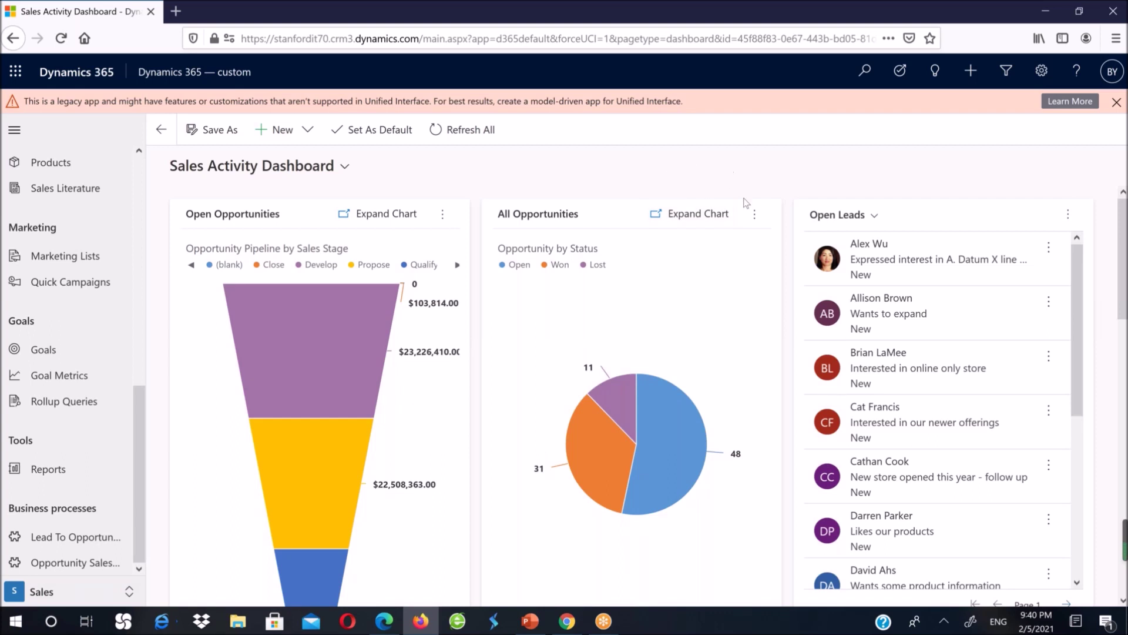
- Open Customize the System from the Customizations page of Advanced Settings and expand the Default Solution's Entities
{"action": "left_click", "coordinate": [1043, 86]}
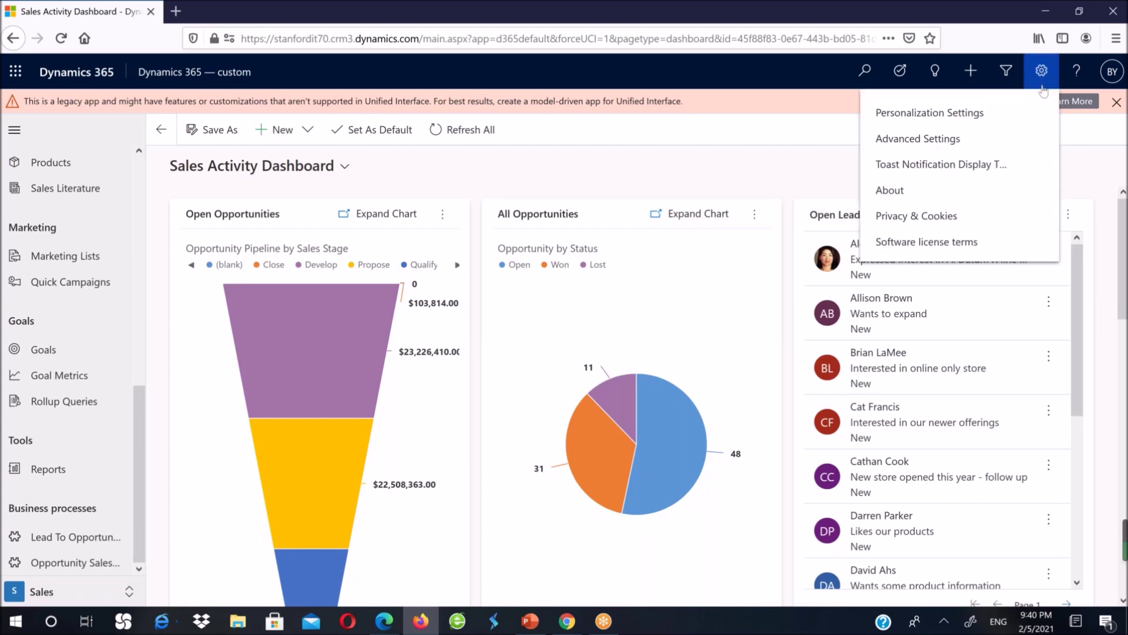
{"action": "left_click", "coordinate": [908, 140]}
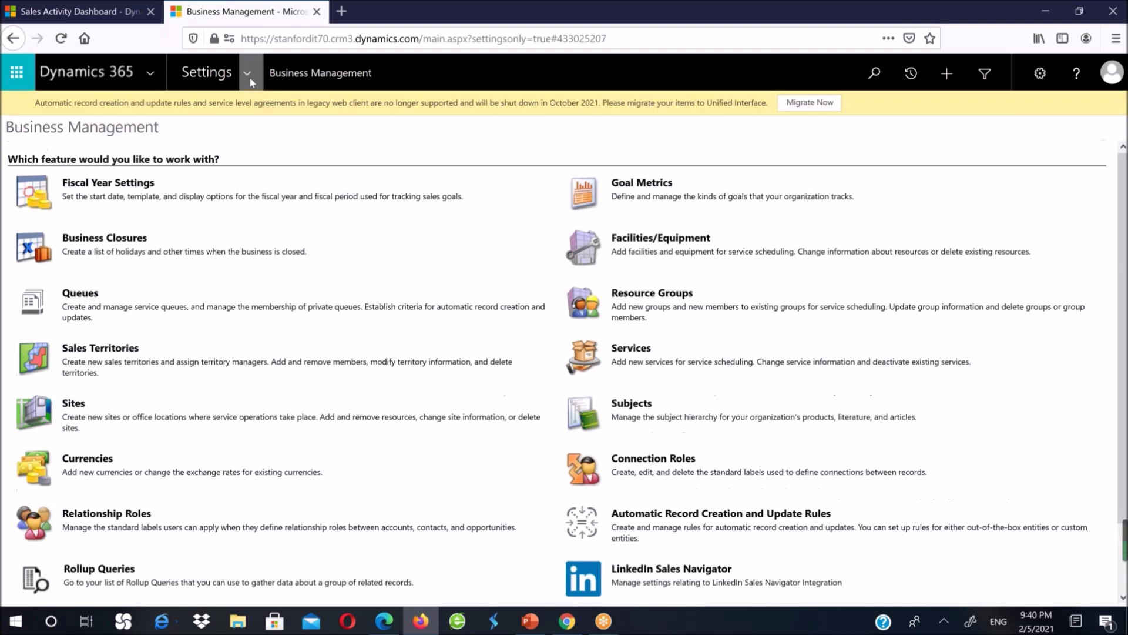
{"action": "left_click", "coordinate": [93, 186]}
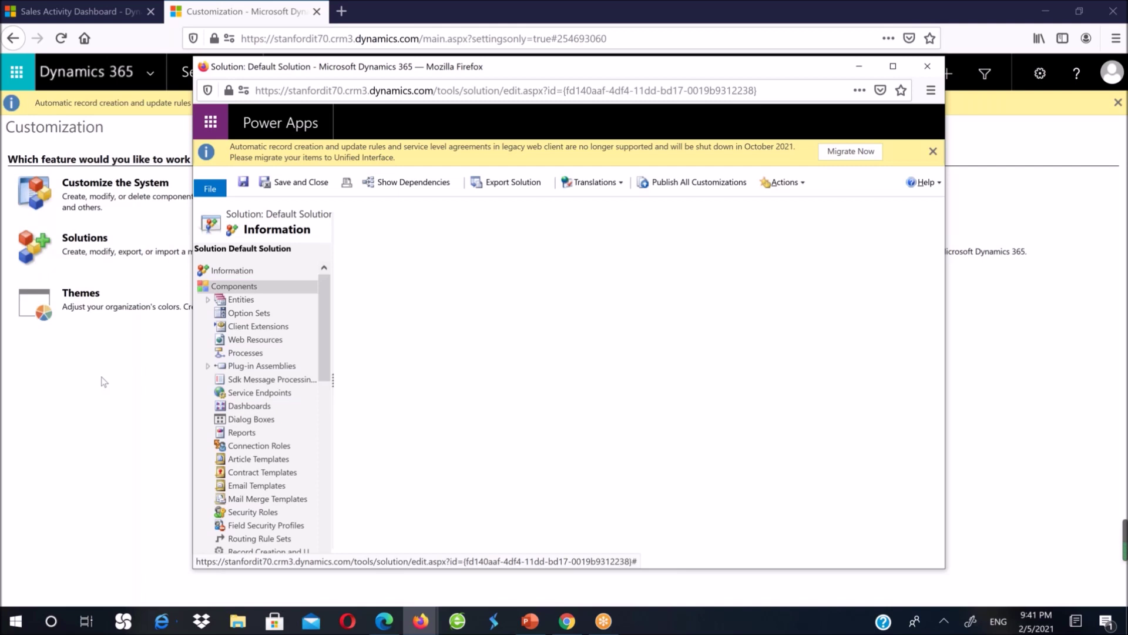
{"action": "left_click", "coordinate": [473, 194]}
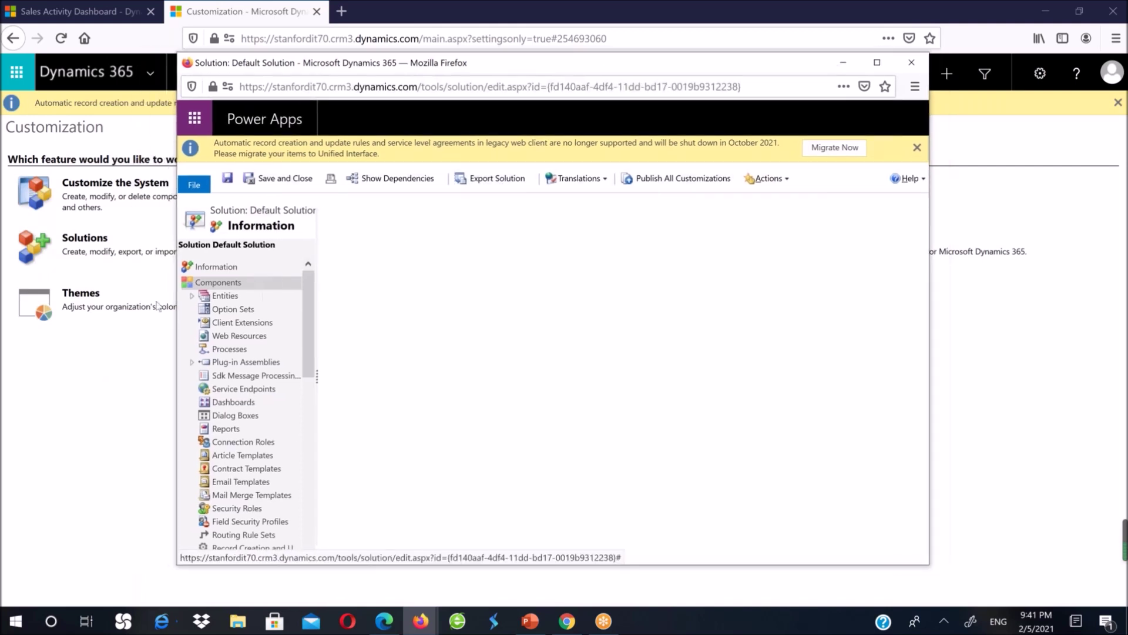
{"action": "left_click", "coordinate": [192, 295]}
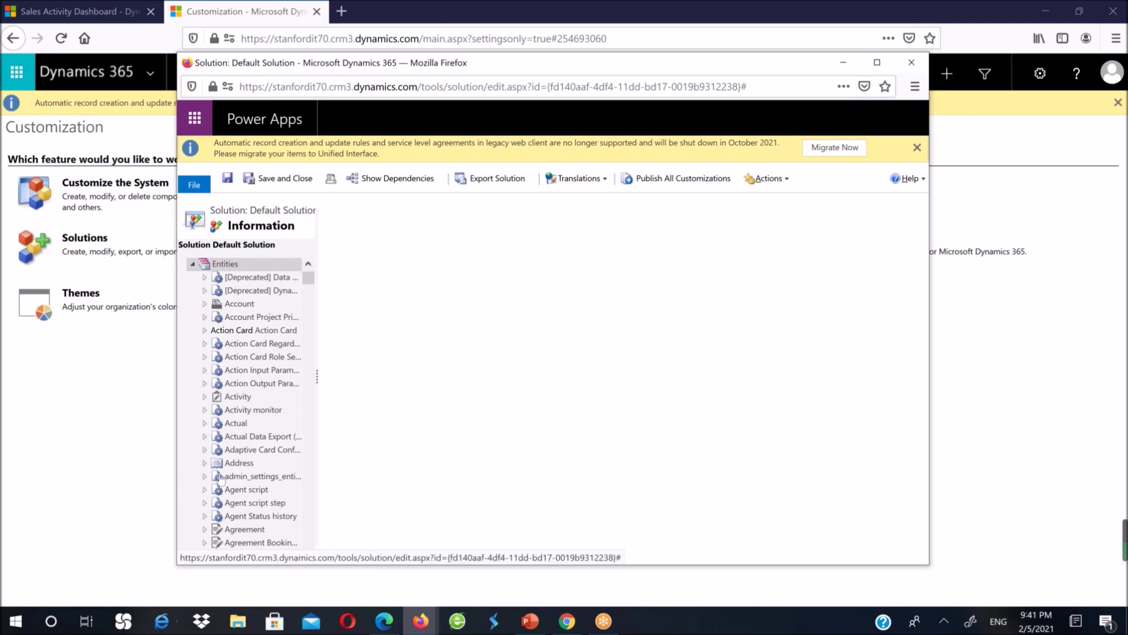
- Check the CRM Overview slide in PowerPoint again and bring the Default Solution window back to the front
{"action": "left_click", "coordinate": [567, 621]}
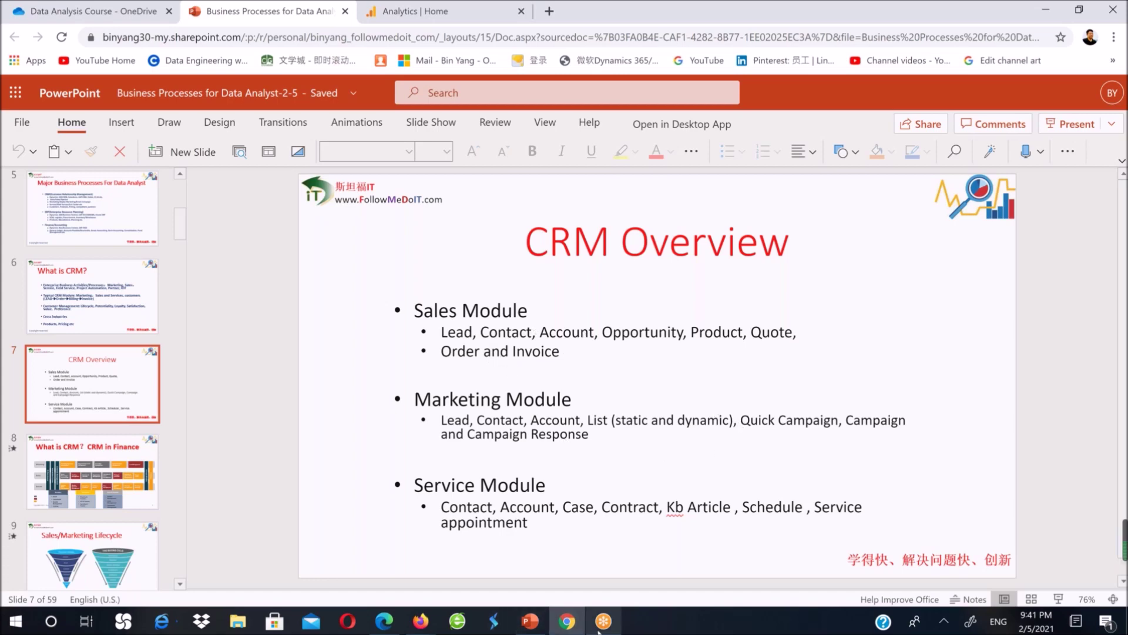
{"action": "mouse_move", "coordinate": [567, 621]}
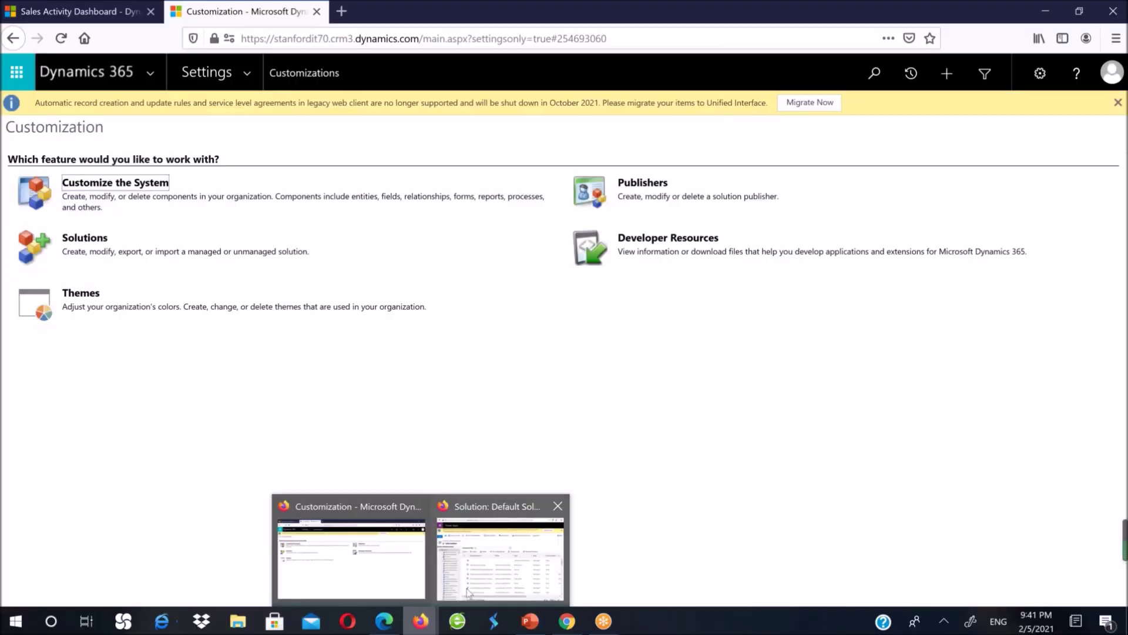
{"action": "left_click", "coordinate": [504, 546]}
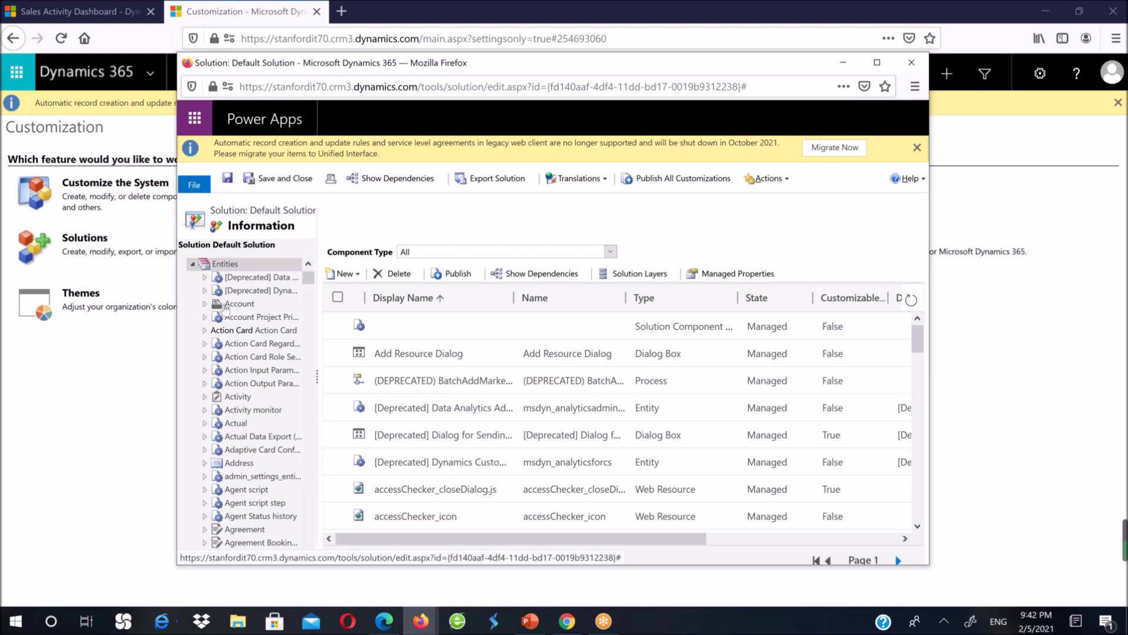
- Look through the Default Solution's entity list for the CRM entities such as Invoice, Price List, Product, Order and Lead
{"action": "scroll", "coordinate": [306, 566], "scroll_direction": "down", "scroll_amount": 15}
{"action": "scroll", "coordinate": [306, 562], "scroll_direction": "down", "scroll_amount": 9}
{"action": "scroll", "coordinate": [305, 561], "scroll_direction": "down", "scroll_amount": 15}
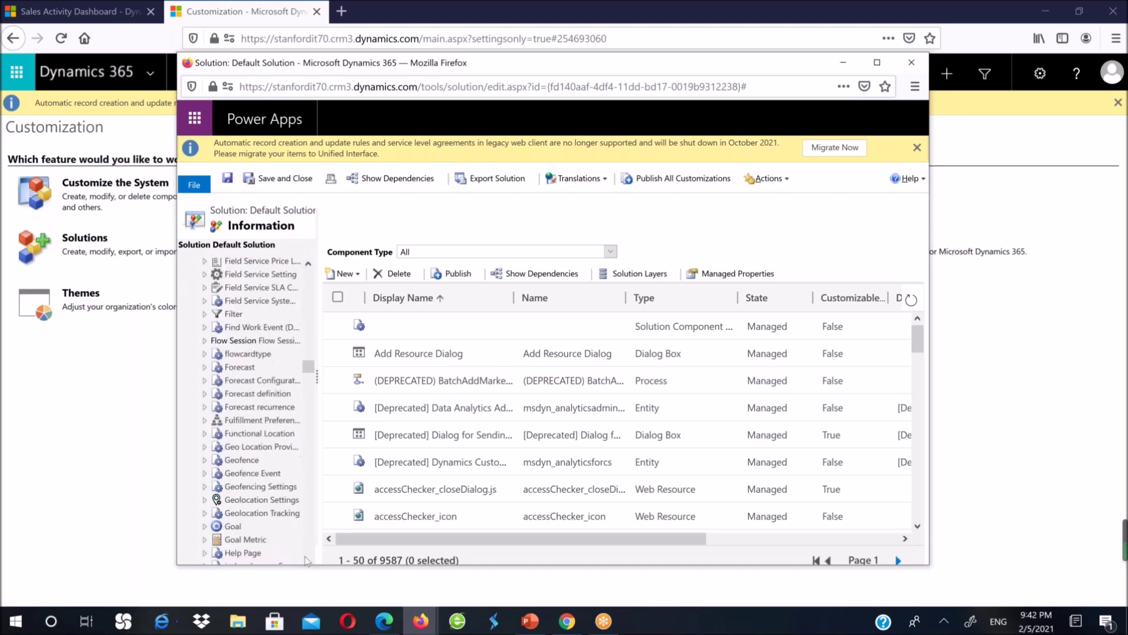
{"action": "scroll", "coordinate": [305, 557], "scroll_direction": "down", "scroll_amount": 2}
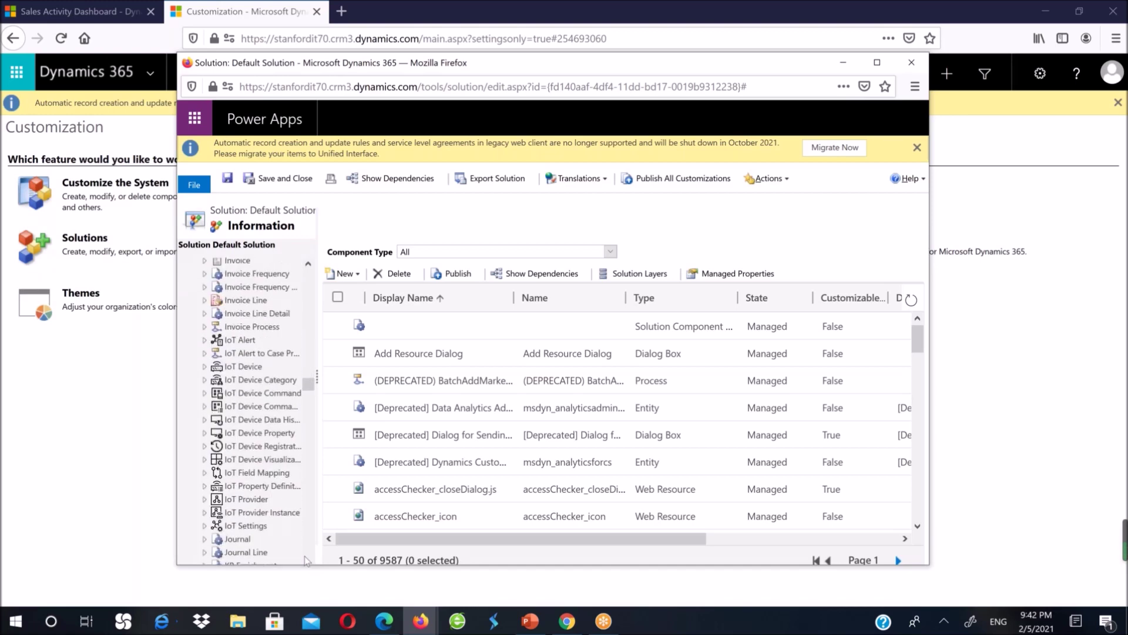
{"action": "left_click_drag", "start_coordinate": [309, 393], "coordinate": [271, 445]}
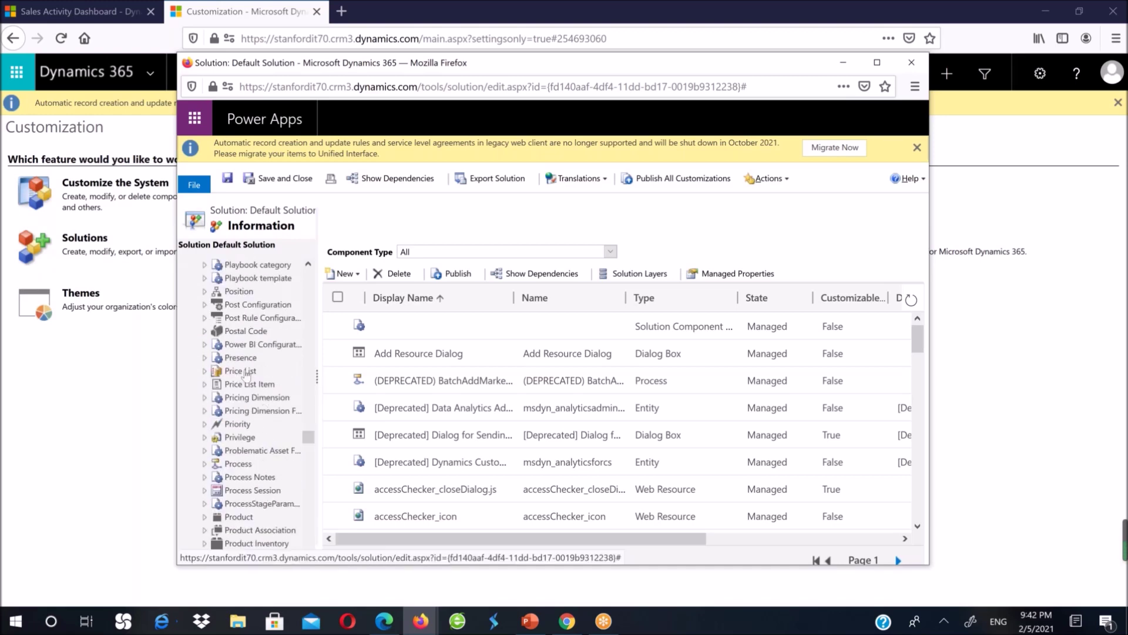
{"action": "scroll", "coordinate": [262, 431], "scroll_direction": "down", "scroll_amount": 2}
{"action": "scroll", "coordinate": [264, 430], "scroll_direction": "down", "scroll_amount": 5}
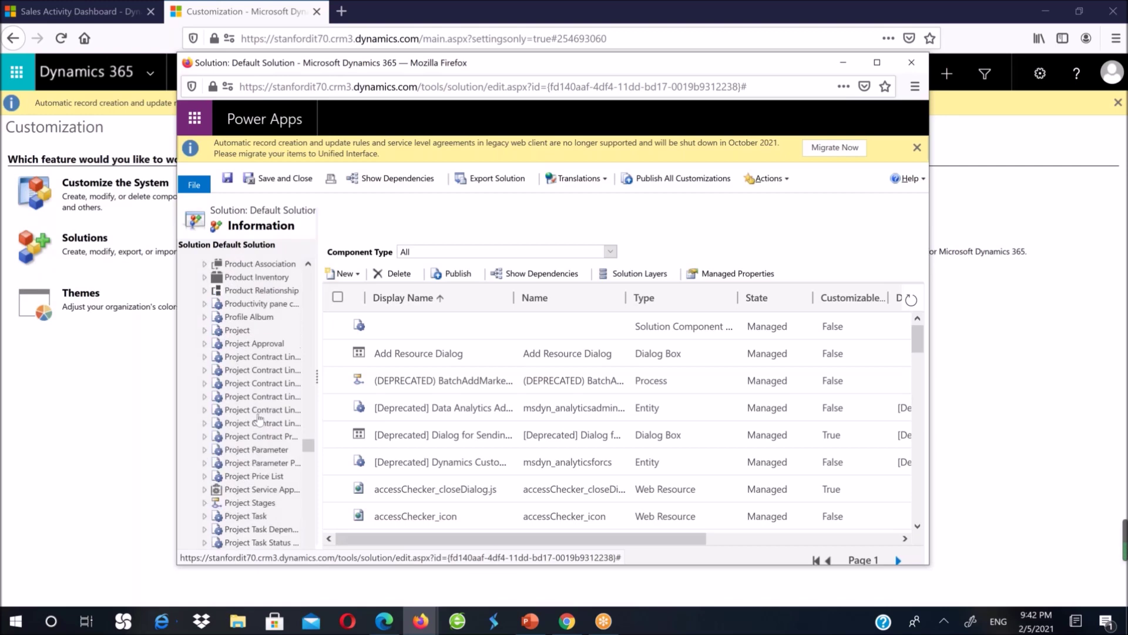
{"action": "scroll", "coordinate": [253, 349], "scroll_direction": "up", "scroll_amount": 2}
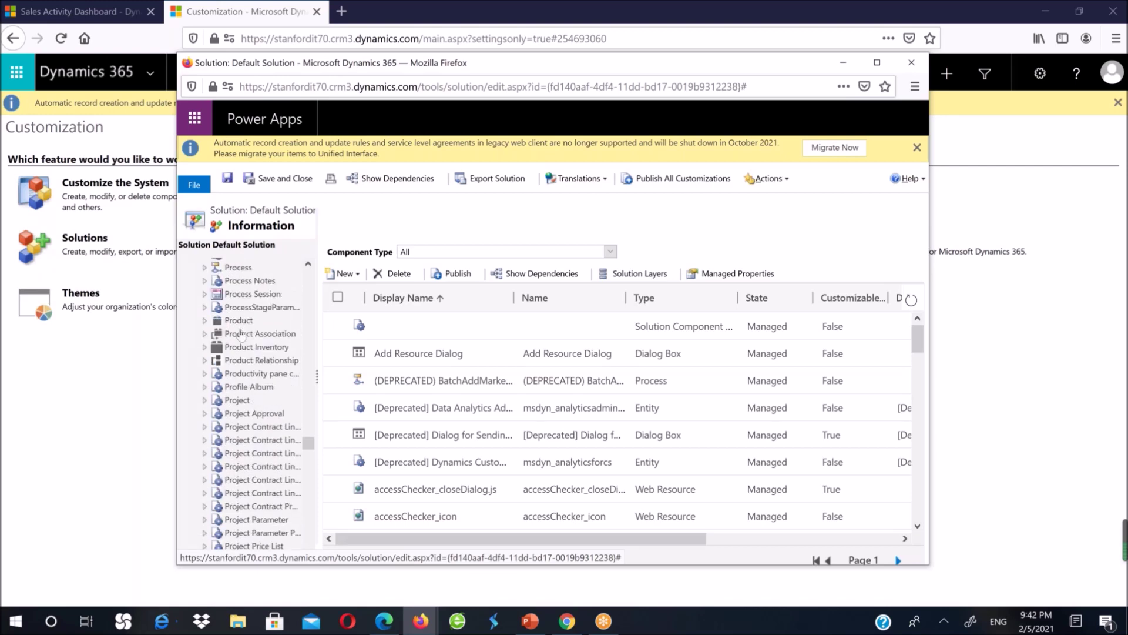
{"action": "left_click_drag", "start_coordinate": [310, 444], "coordinate": [310, 429]}
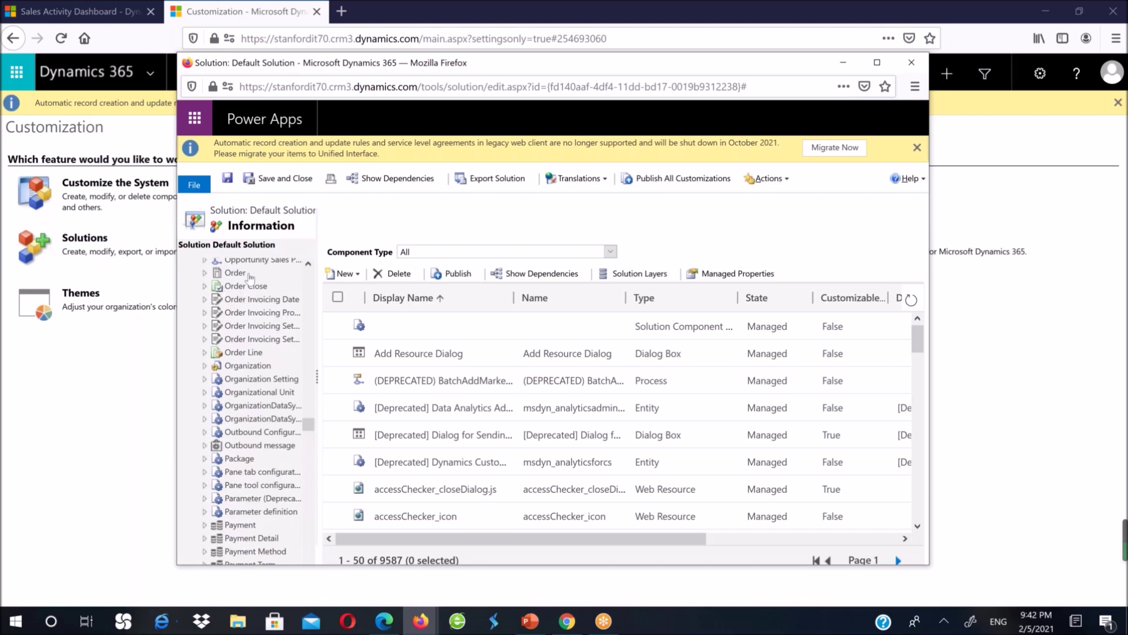
{"action": "left_click_drag", "start_coordinate": [310, 432], "coordinate": [308, 402]}
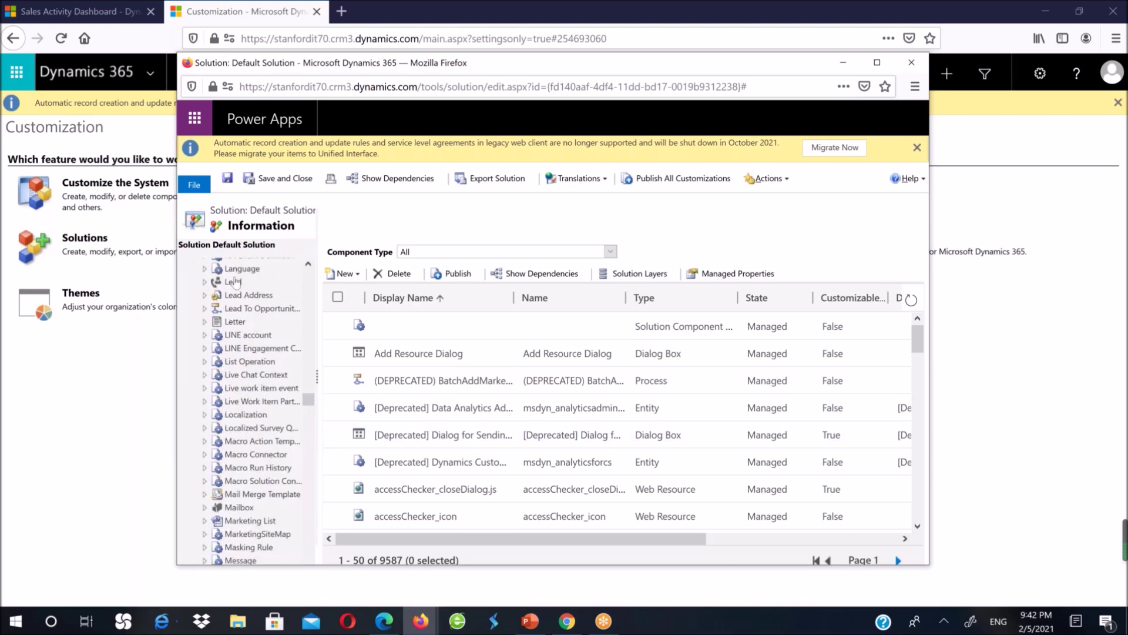
- Look through the Default Solution's entities, expand the Account entity and open its list of fields
{"action": "mouse_move", "coordinate": [310, 403]}
{"action": "left_mouse_down"}
{"action": "mouse_move", "coordinate": [310, 384]}
{"action": "mouse_move", "coordinate": [310, 419]}
{"action": "left_mouse_up"}
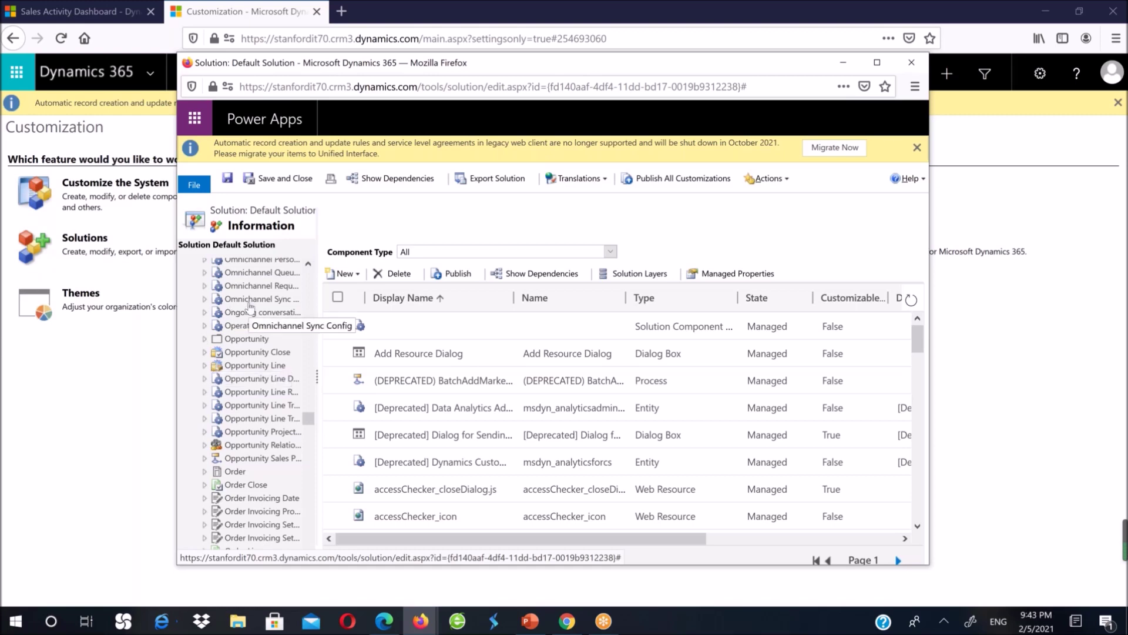
{"action": "left_click_drag", "start_coordinate": [308, 419], "coordinate": [309, 395]}
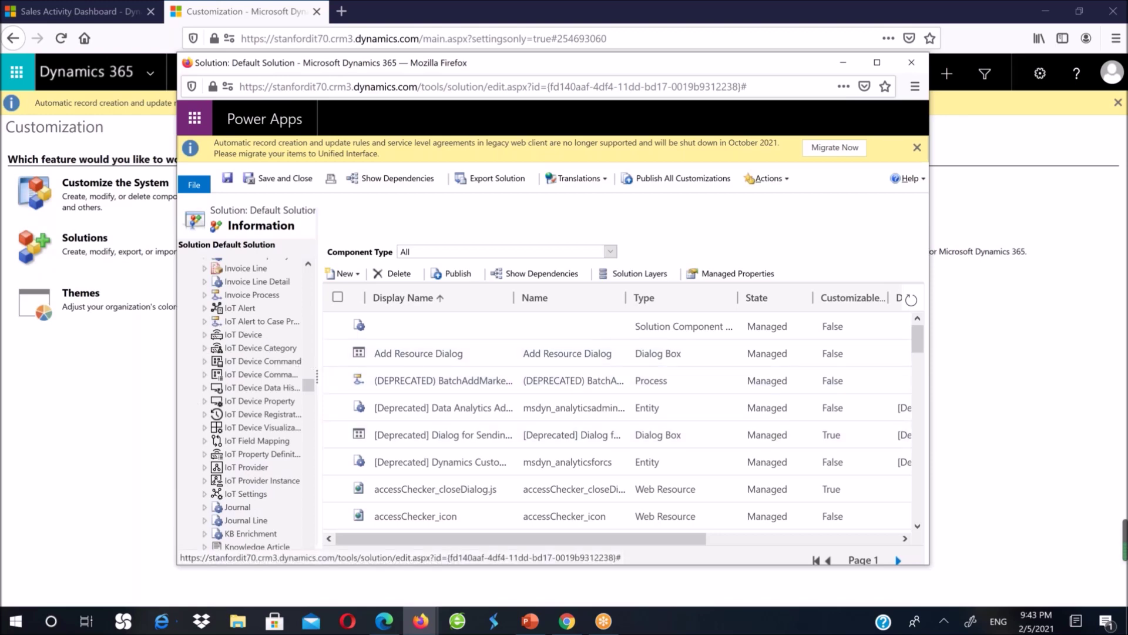
{"action": "left_click_drag", "start_coordinate": [309, 385], "coordinate": [312, 275]}
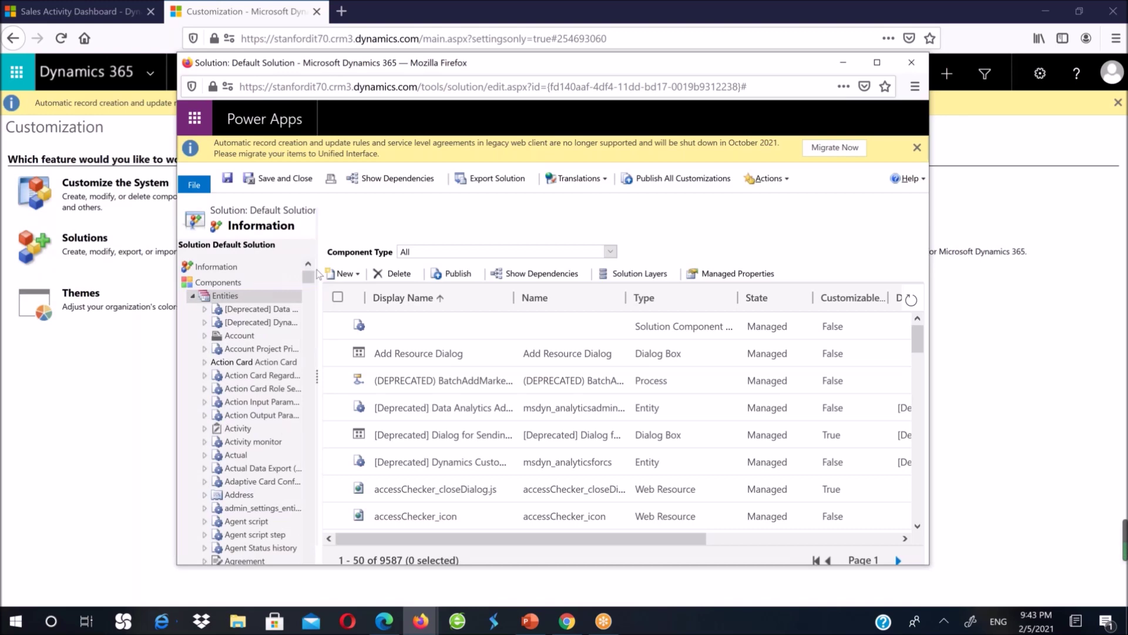
{"action": "left_click", "coordinate": [205, 336]}
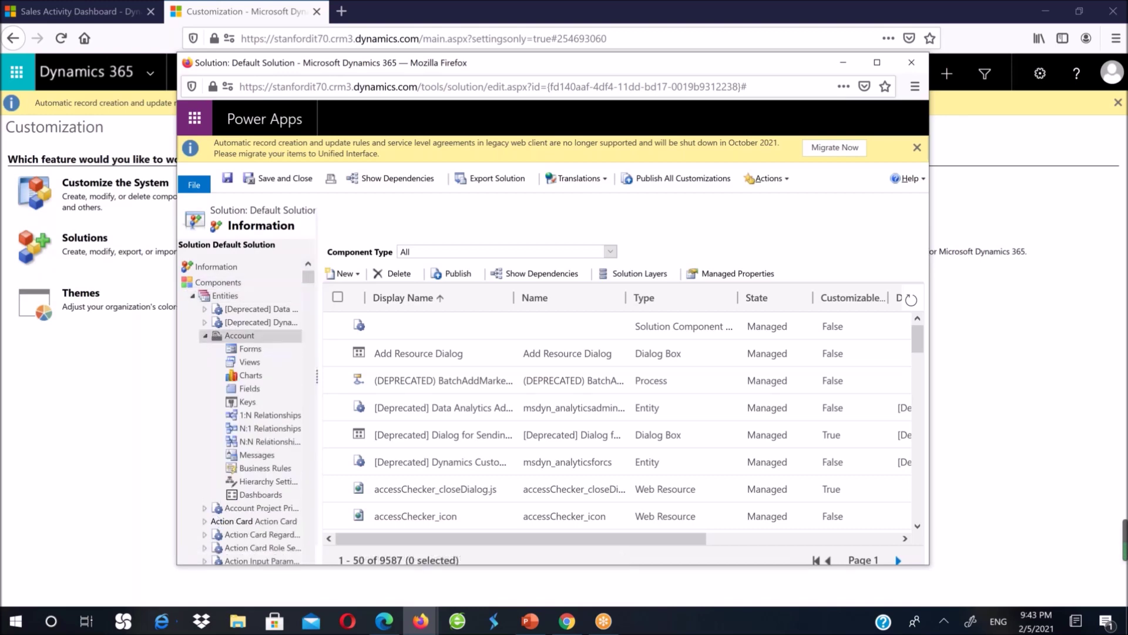
{"action": "left_click", "coordinate": [251, 389]}
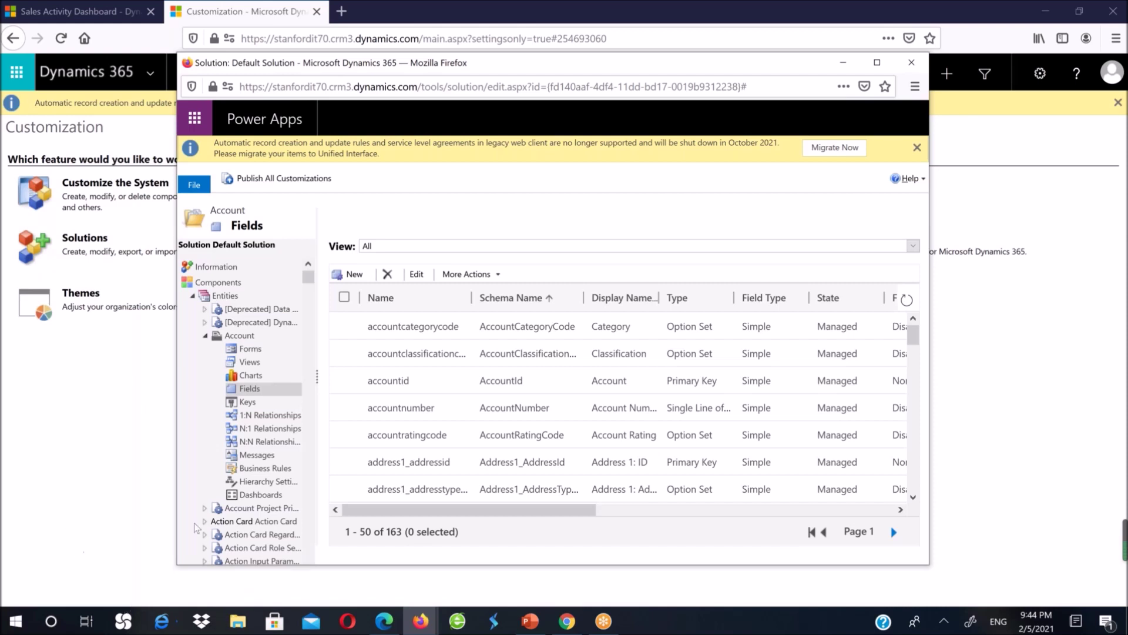
- Collapse the Account entity and look through the entity list around Contact, Contract and Competitor
{"action": "left_click", "coordinate": [205, 337]}
{"action": "scroll", "coordinate": [207, 435], "scroll_direction": "down", "scroll_amount": 10}
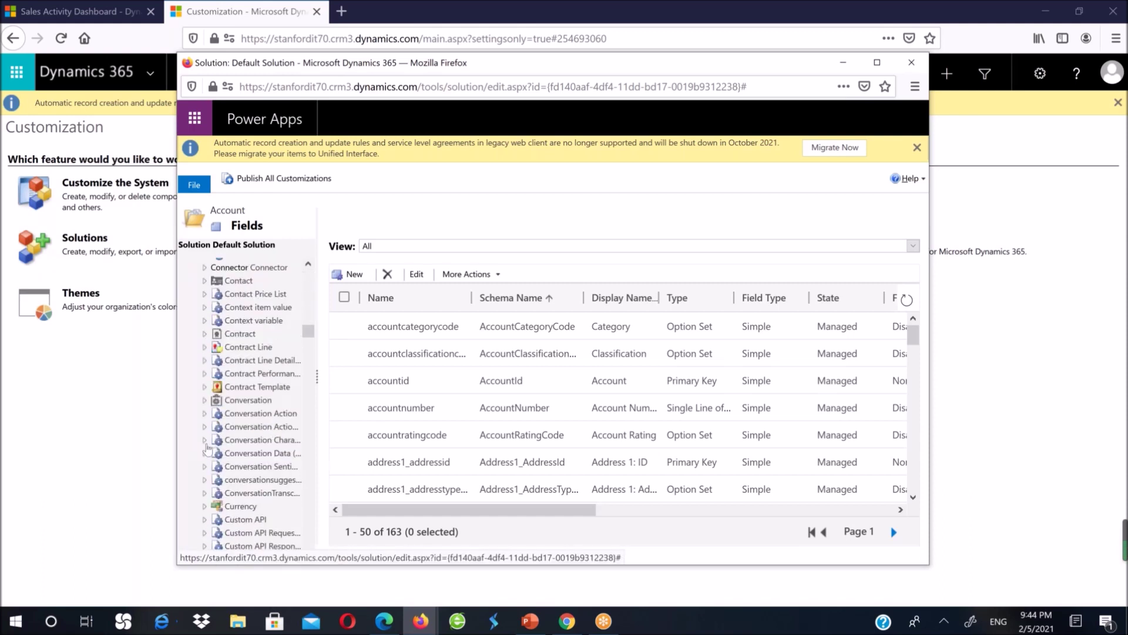
{"action": "scroll", "coordinate": [208, 447], "scroll_direction": "down", "scroll_amount": 2}
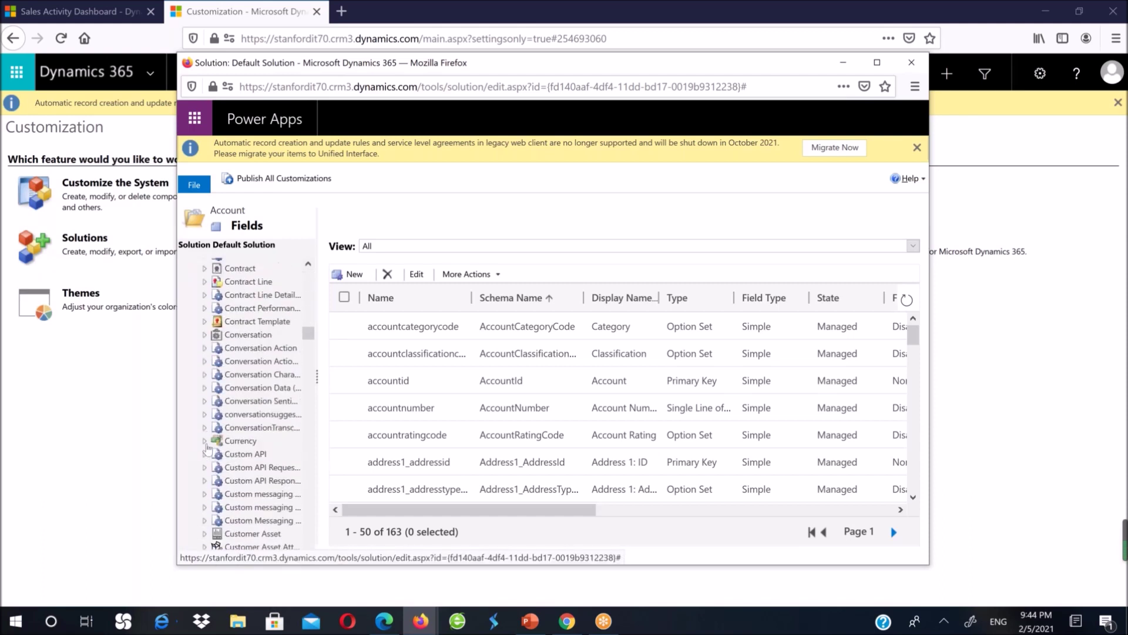
{"action": "scroll", "coordinate": [206, 448], "scroll_direction": "up", "scroll_amount": 7}
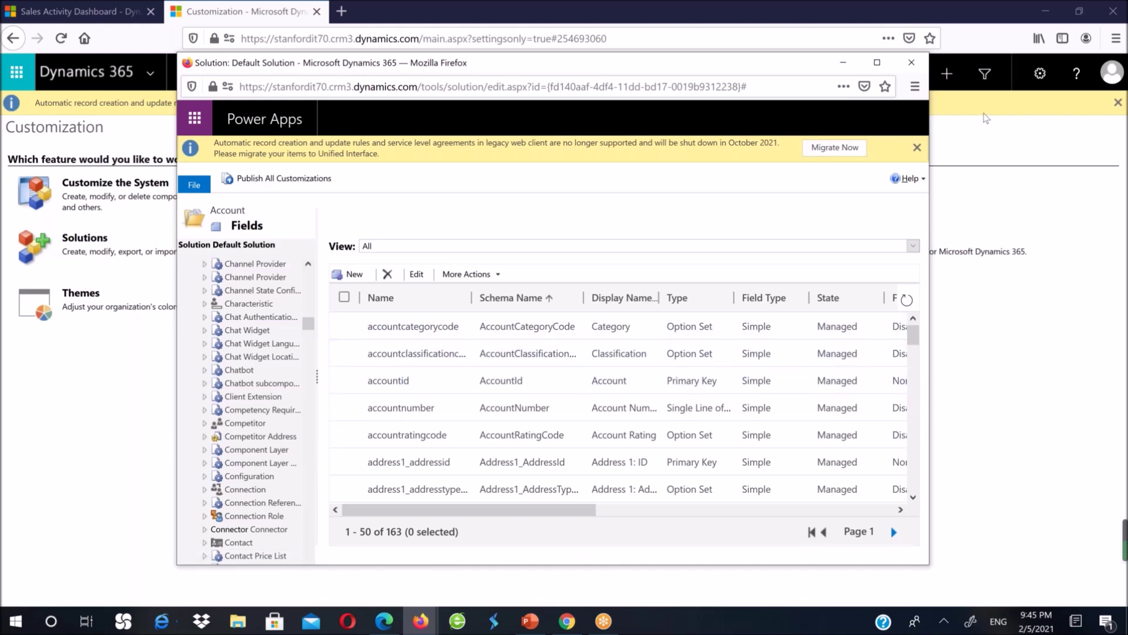
- Return to the Sales Activity Dashboard page in the browser and open the Orders list of the Sales area
{"action": "left_click", "coordinate": [987, 135]}
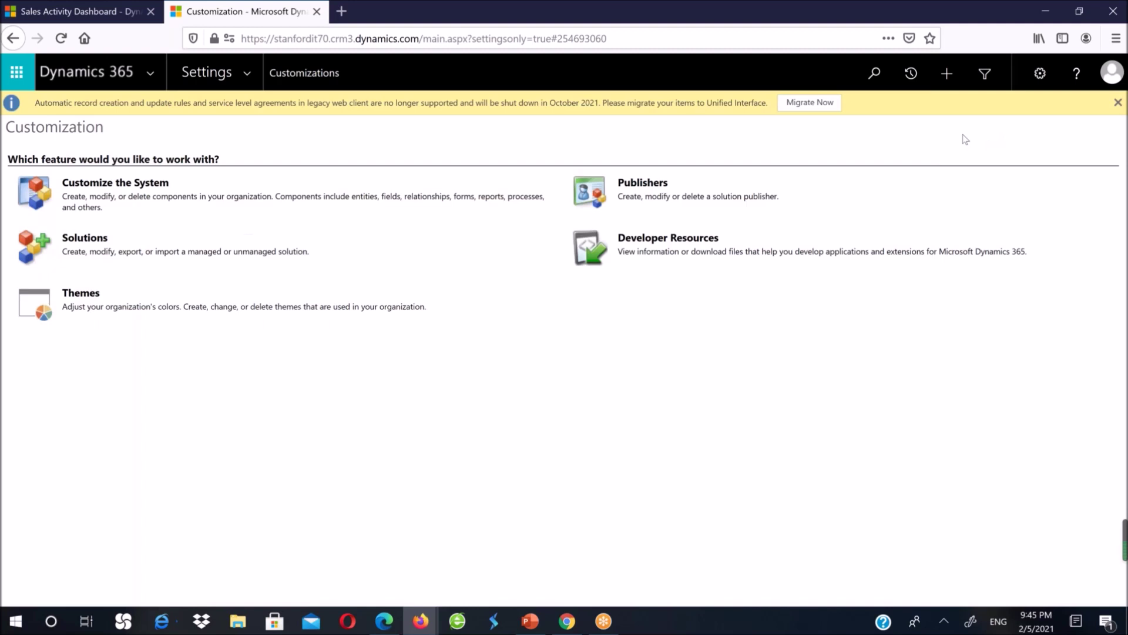
{"action": "left_click", "coordinate": [84, 16]}
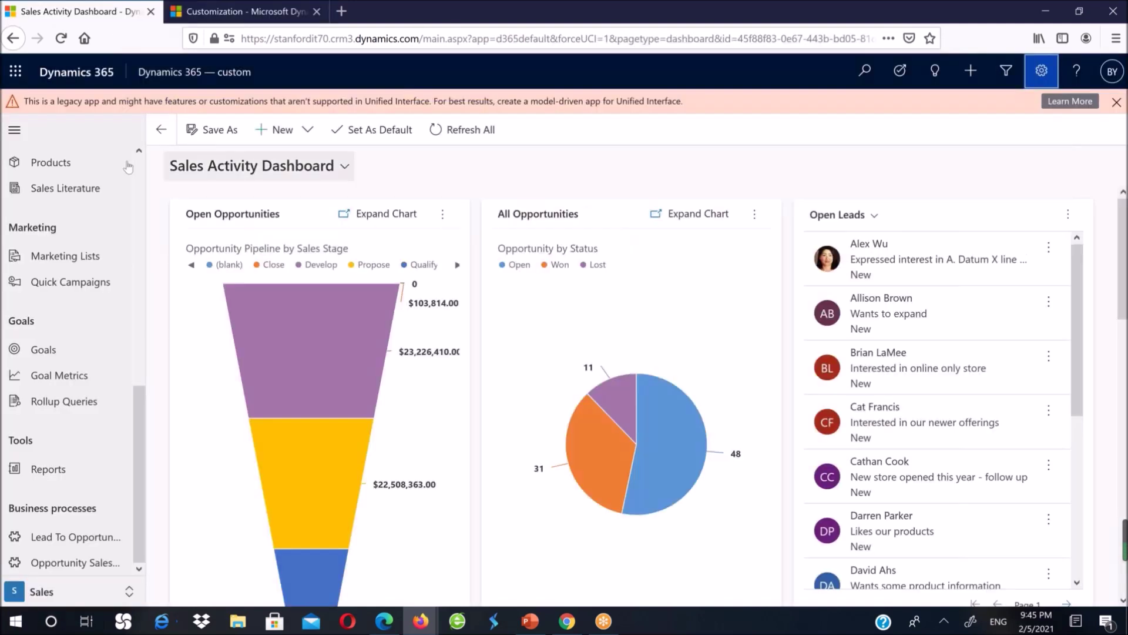
{"action": "scroll", "coordinate": [58, 316], "scroll_direction": "up", "scroll_amount": 2}
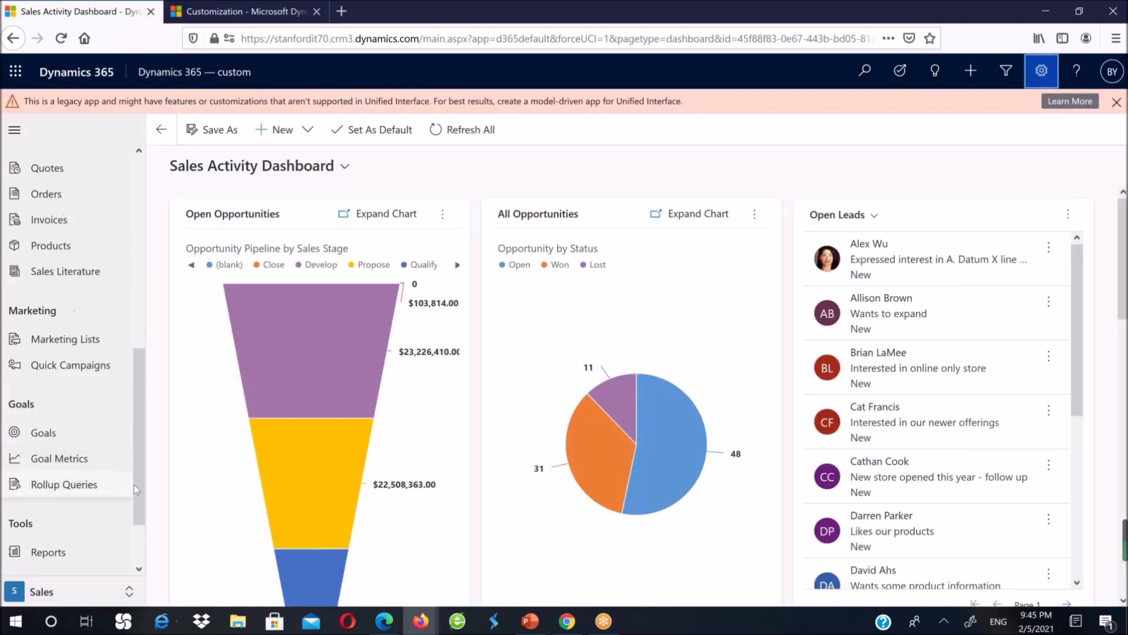
{"action": "left_click", "coordinate": [44, 194]}
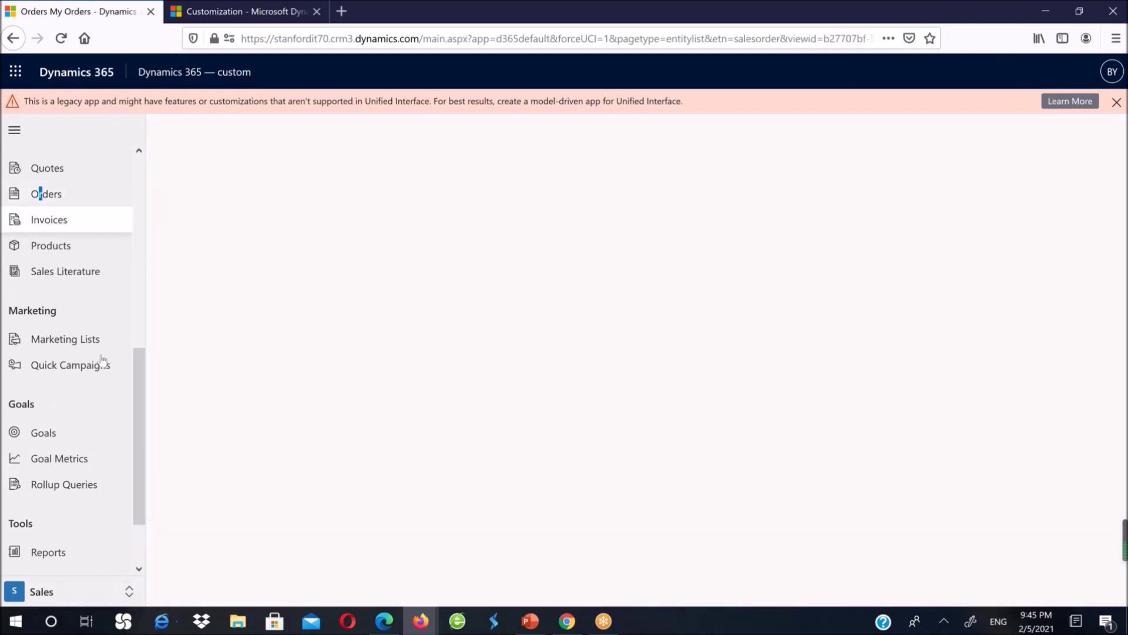
- Look through the Accounts list in the All Accounts view and open the Products list
{"action": "scroll", "coordinate": [117, 294], "scroll_direction": "up", "scroll_amount": 5}
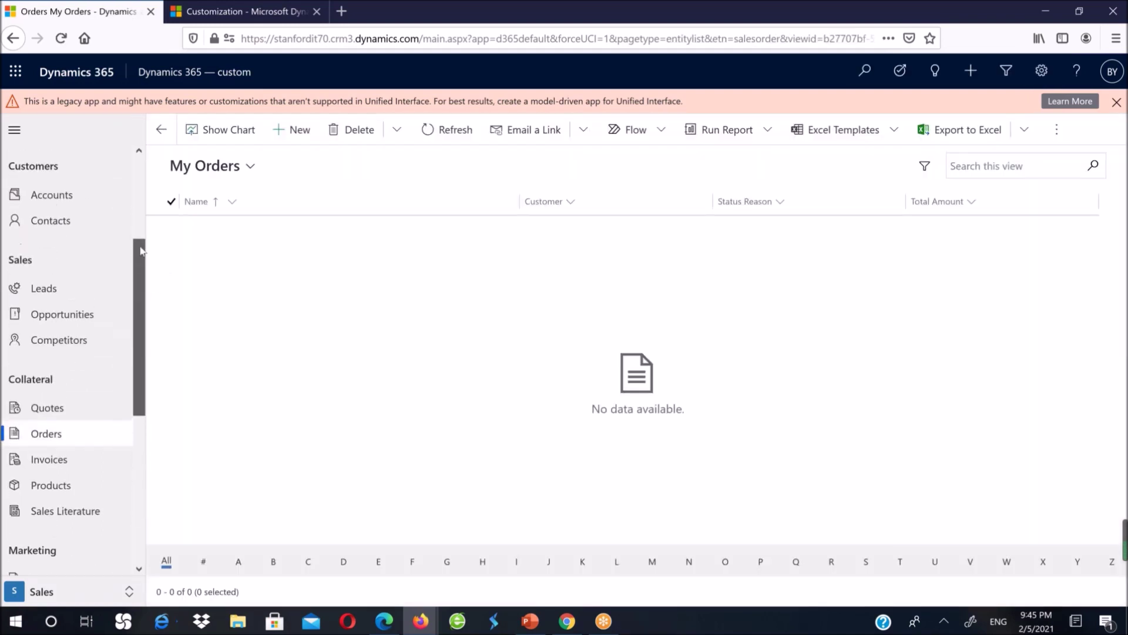
{"action": "left_click", "coordinate": [51, 222]}
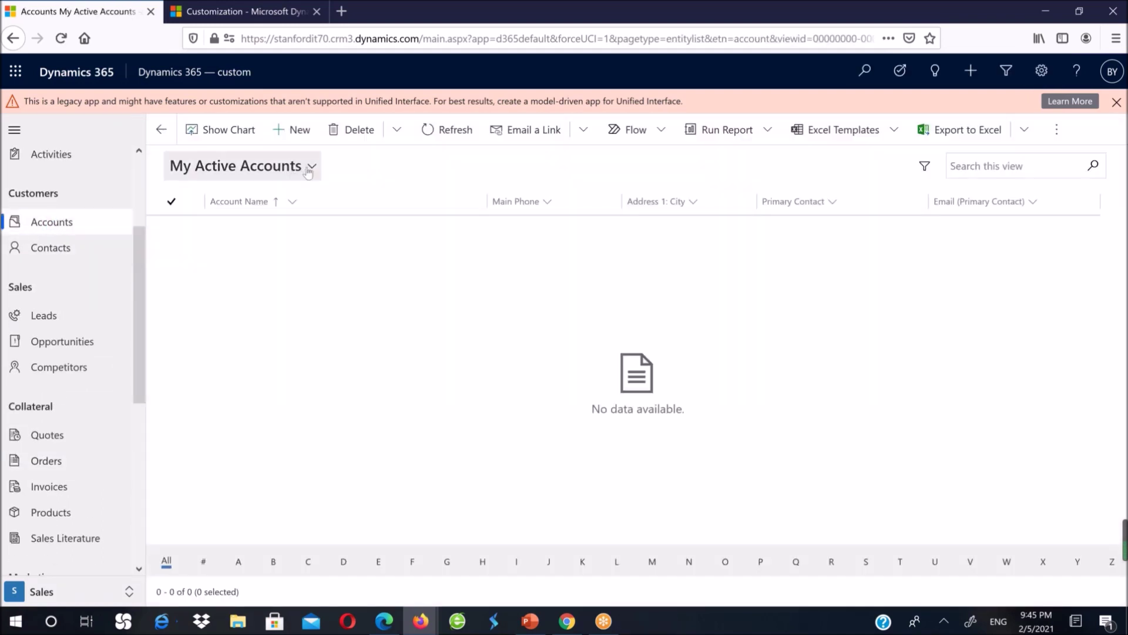
{"action": "left_click", "coordinate": [307, 167]}
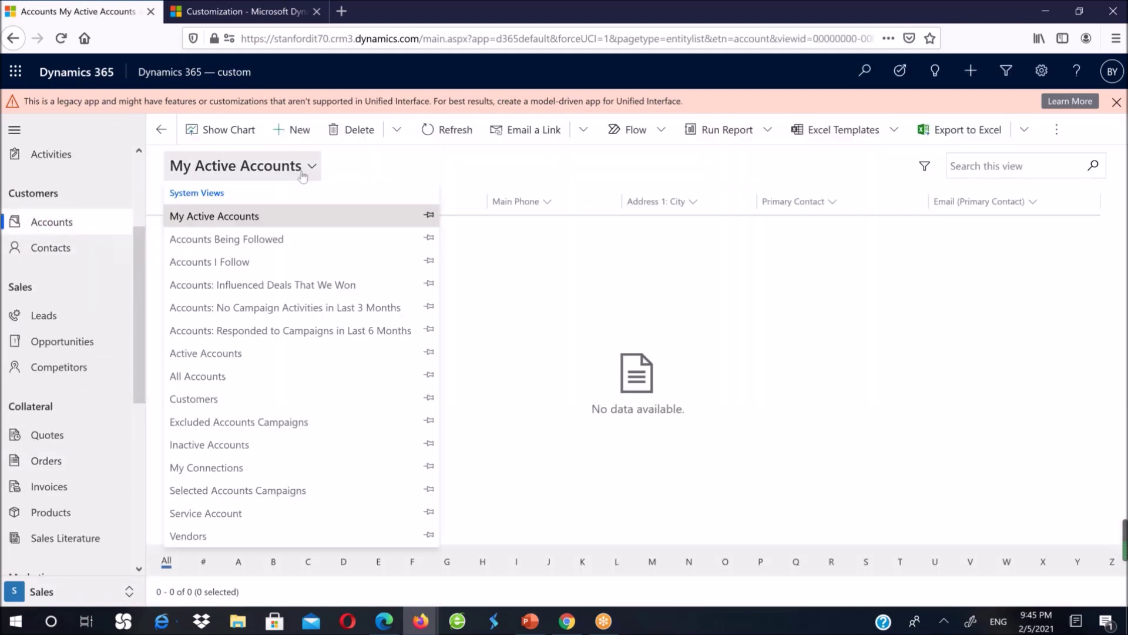
{"action": "left_click", "coordinate": [200, 377]}
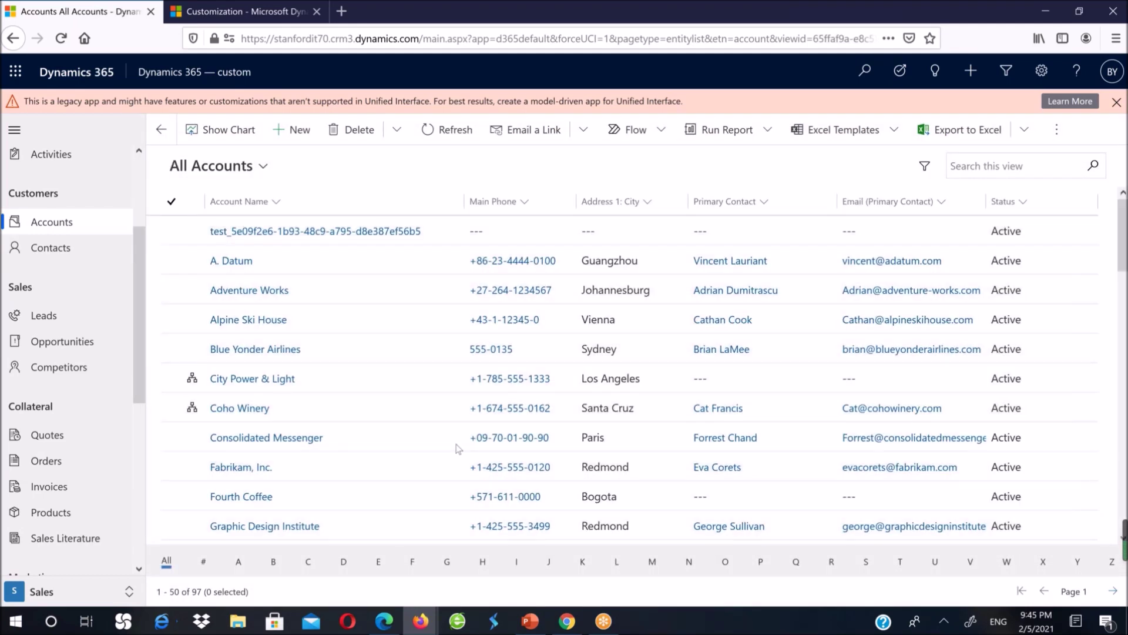
{"action": "scroll", "coordinate": [441, 407], "scroll_direction": "down", "scroll_amount": 5}
{"action": "scroll", "coordinate": [441, 408], "scroll_direction": "down", "scroll_amount": 5}
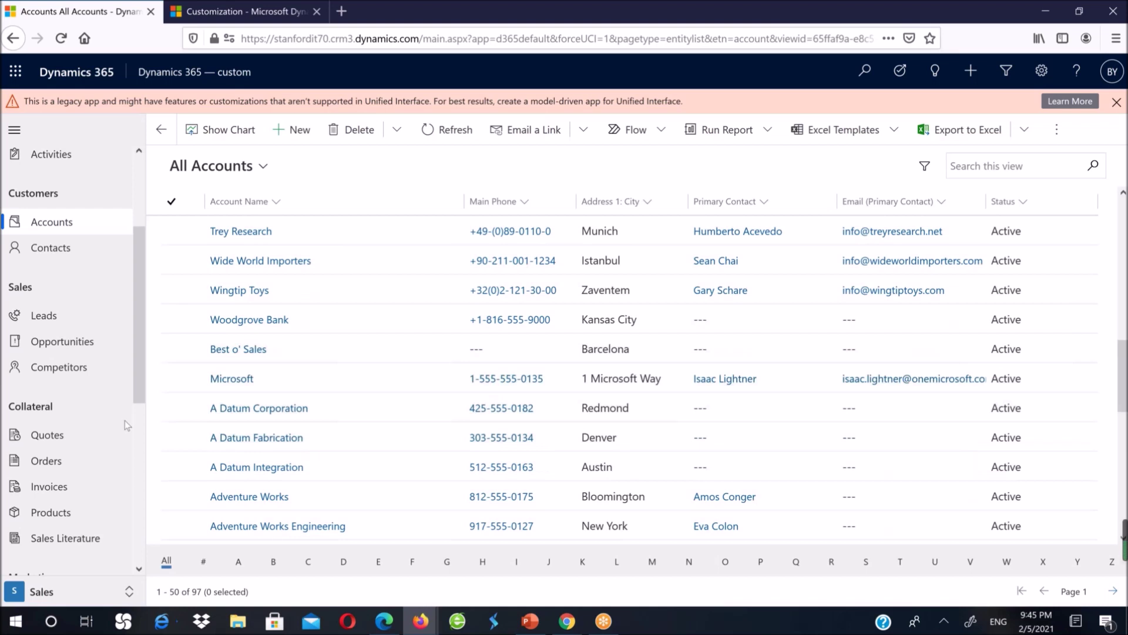
{"action": "left_click", "coordinate": [59, 513]}
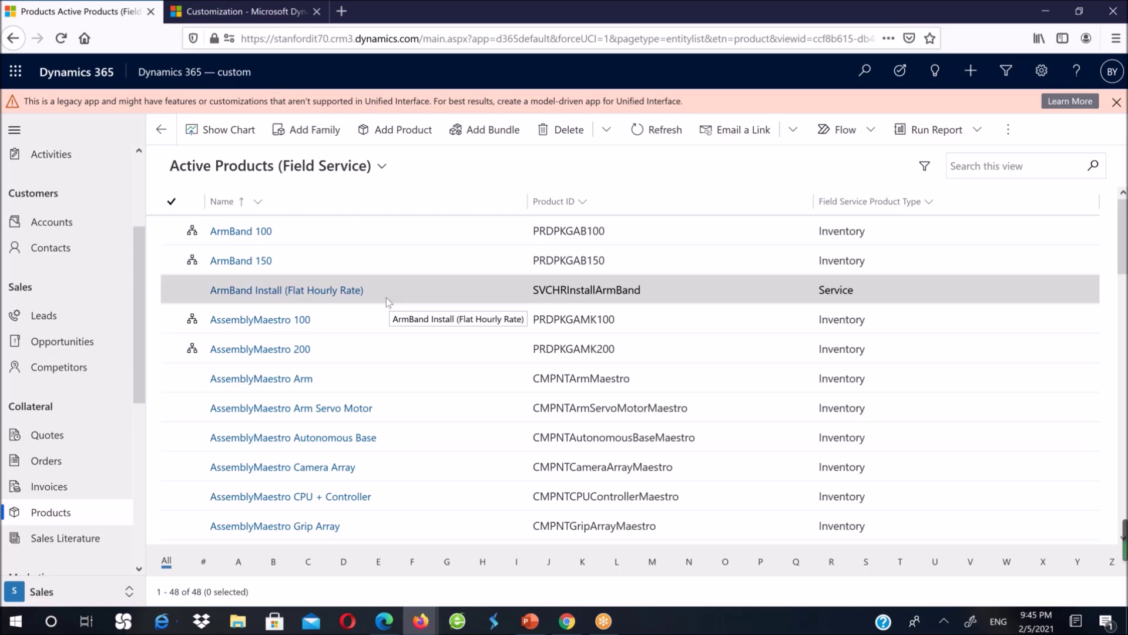
- Check the CRM Overview slide in PowerPoint and return to the Default Solution window in Firefox
{"action": "mouse_move", "coordinate": [552, 631]}
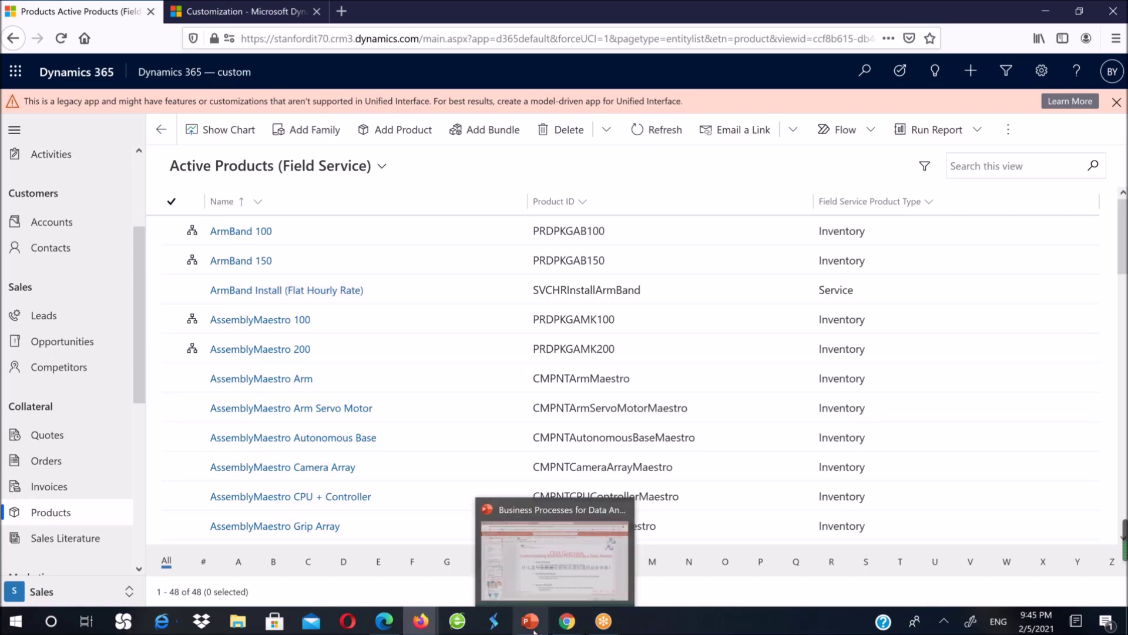
{"action": "left_click", "coordinate": [561, 622]}
{"action": "mouse_move", "coordinate": [421, 622]}
{"action": "left_click", "coordinate": [411, 589]}
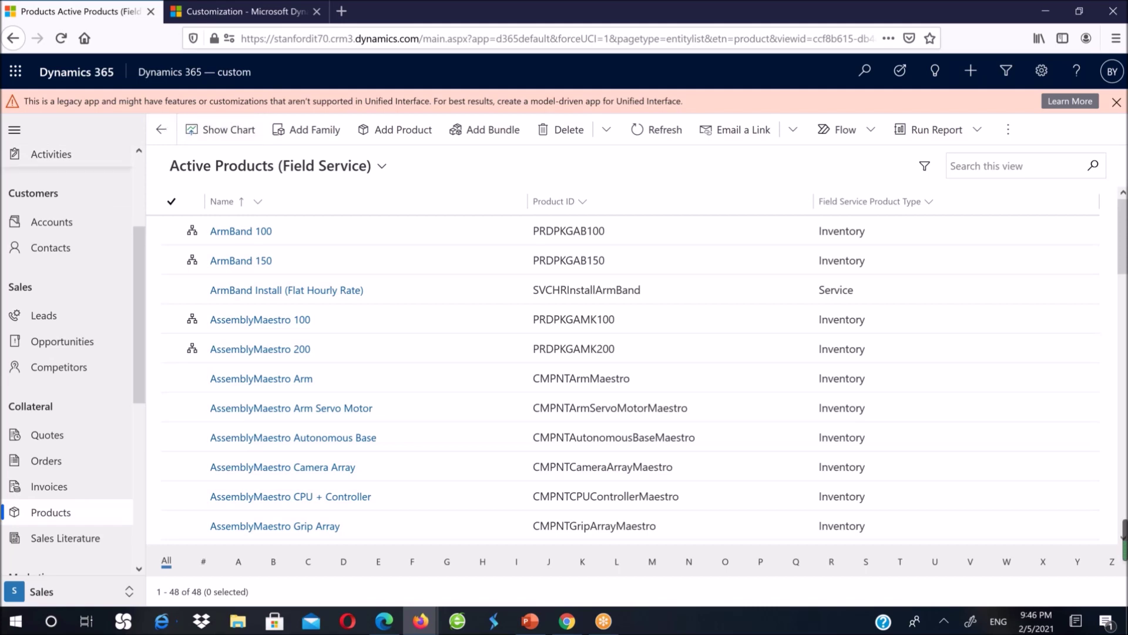
- Collapse the Default Solution's Entities and show its Dashboards components
{"action": "scroll", "coordinate": [280, 296], "scroll_direction": "up", "scroll_amount": 15}
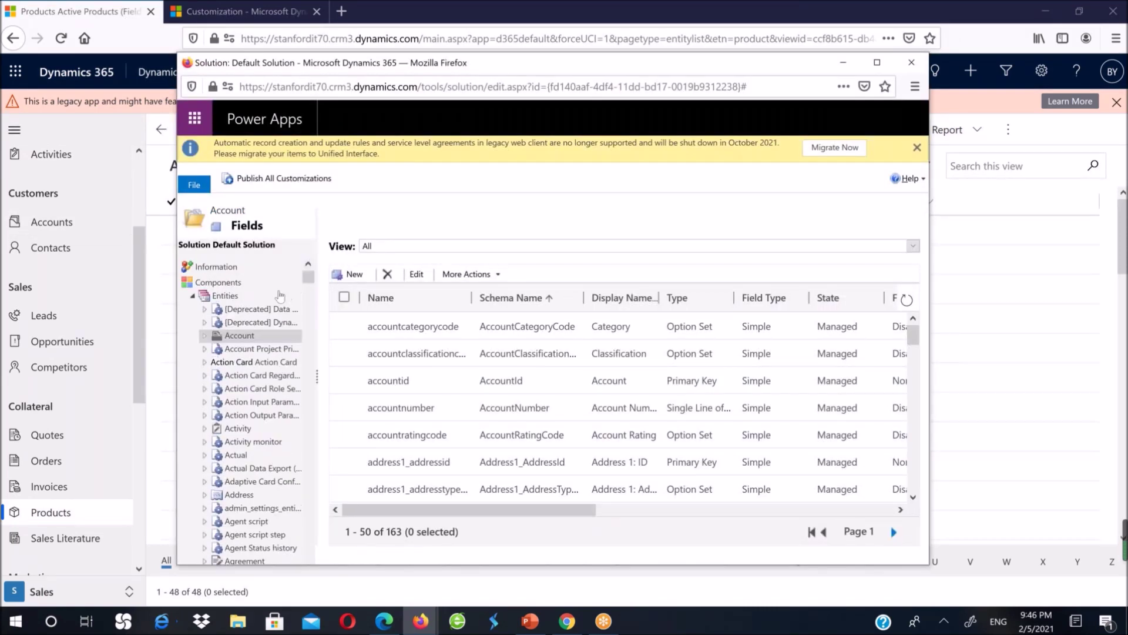
{"action": "left_click", "coordinate": [193, 295]}
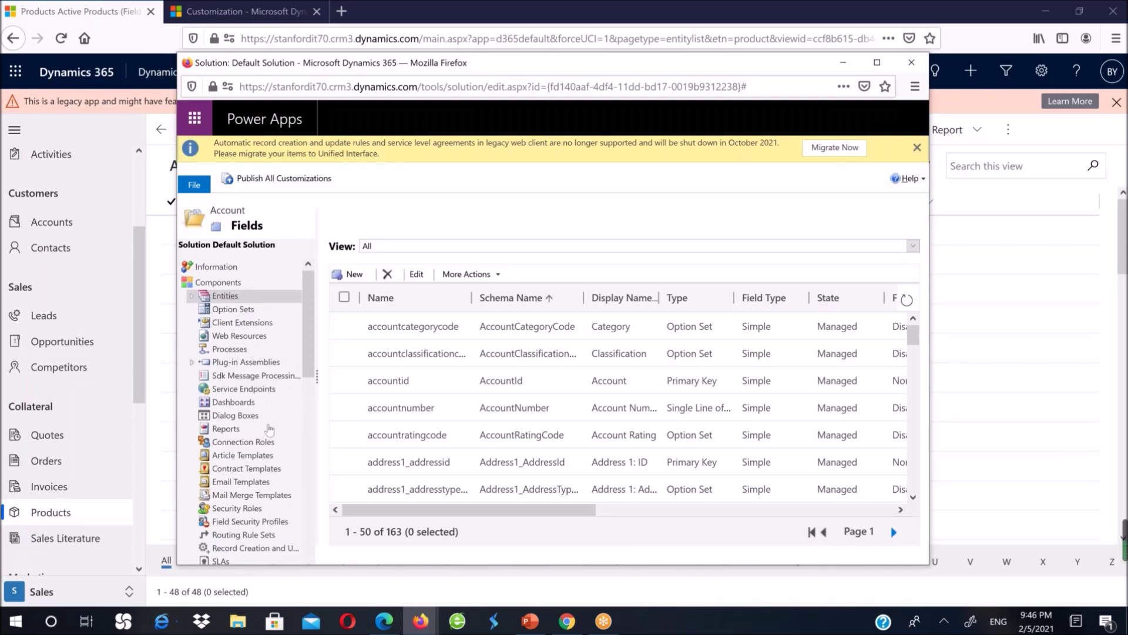
{"action": "left_click", "coordinate": [233, 403]}
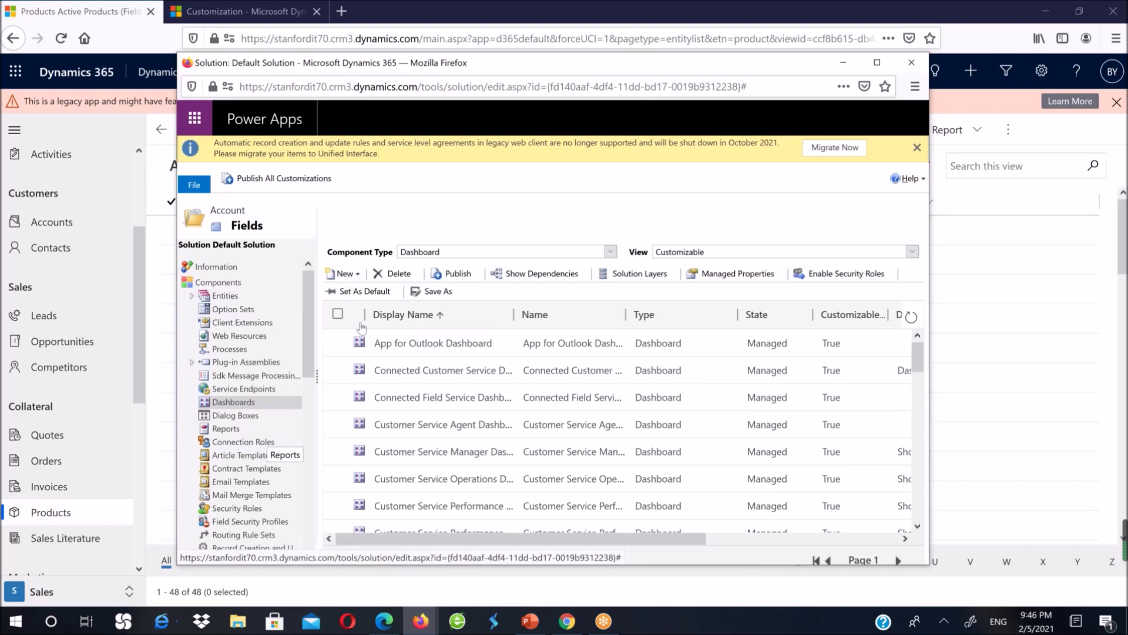
- Create a new dashboard with the 2-Column Regular Dashboard layout and name it "data analysis"
{"action": "left_click", "coordinate": [356, 274]}
{"action": "left_click", "coordinate": [359, 291]}
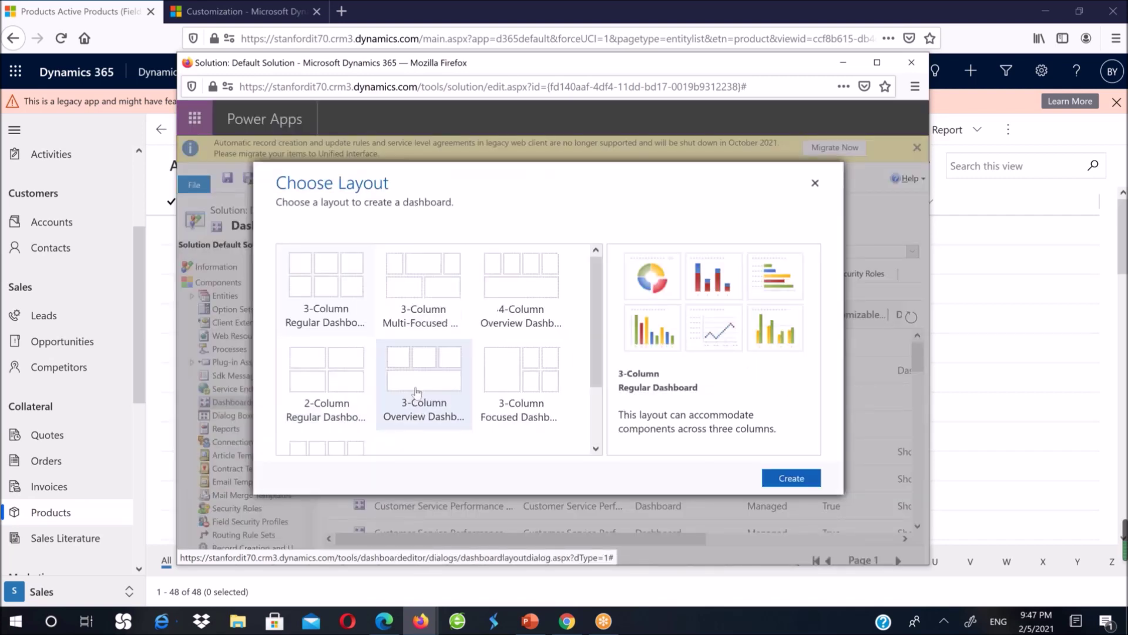
{"action": "left_click", "coordinate": [330, 380]}
{"action": "left_click", "coordinate": [791, 478]}
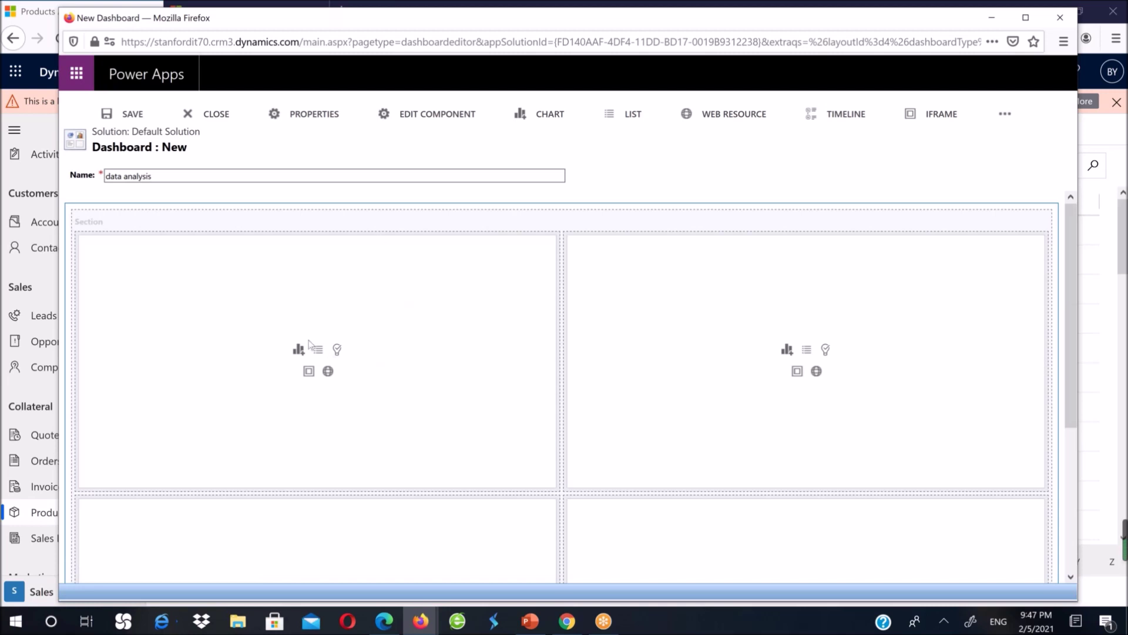
- Add the Active Cases by Agent chart to the dashboard's first section, using the Case record type and the Active Cases view
{"action": "left_click", "coordinate": [304, 358]}
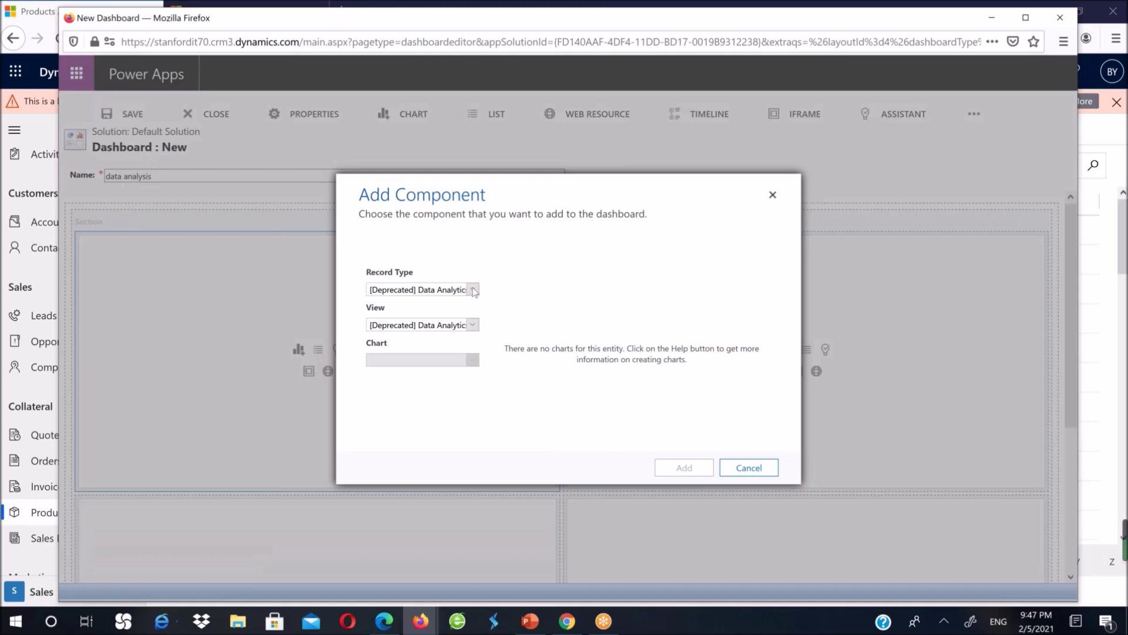
{"action": "left_click", "coordinate": [422, 292]}
{"action": "scroll", "coordinate": [458, 388], "scroll_direction": "down", "scroll_amount": 5}
{"action": "scroll", "coordinate": [458, 392], "scroll_direction": "down", "scroll_amount": 15}
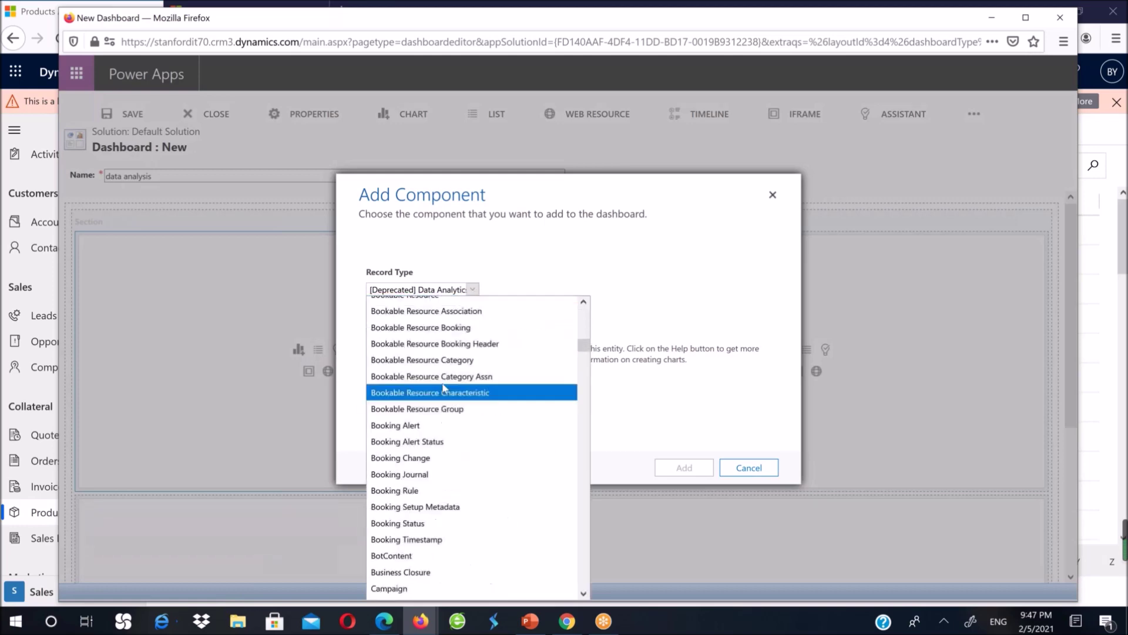
{"action": "left_click", "coordinate": [400, 444]}
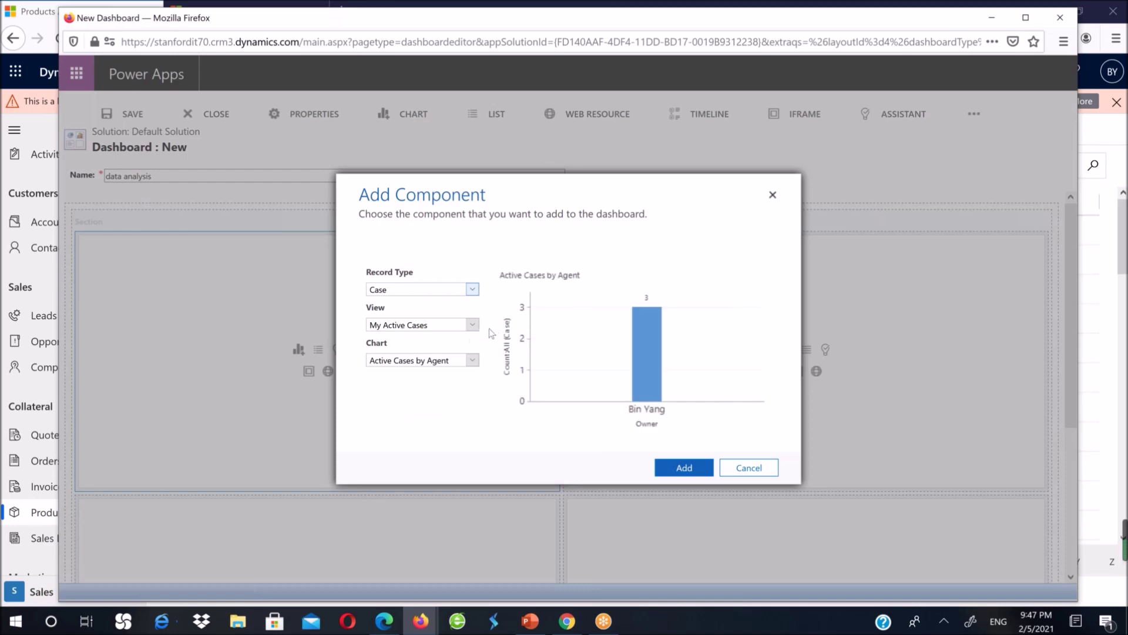
{"action": "left_click", "coordinate": [477, 330]}
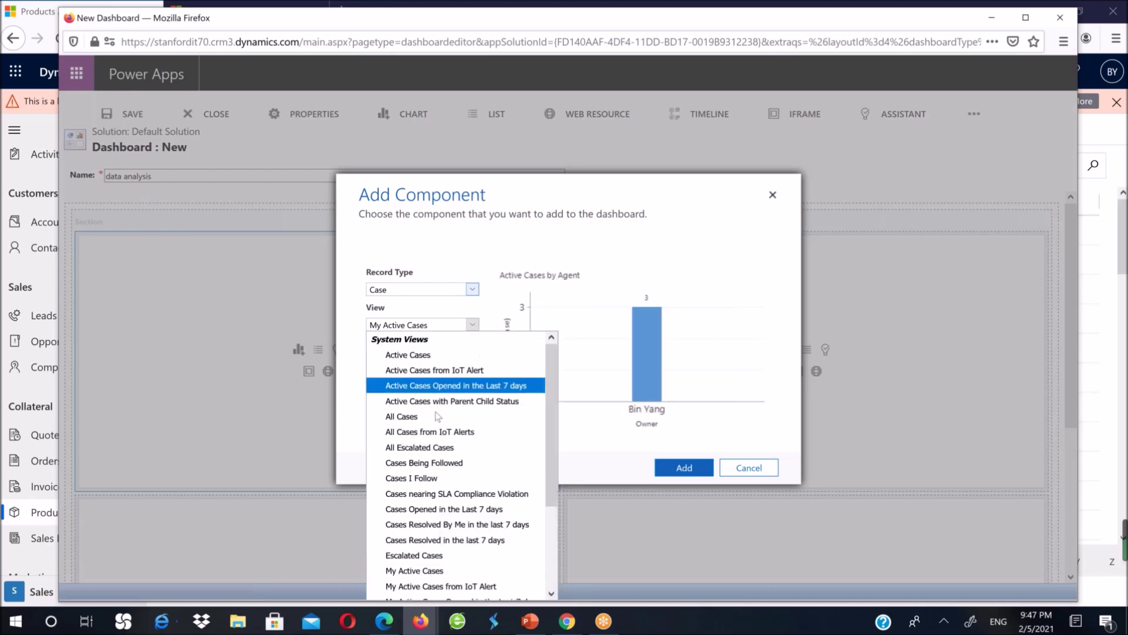
{"action": "left_click", "coordinate": [412, 355]}
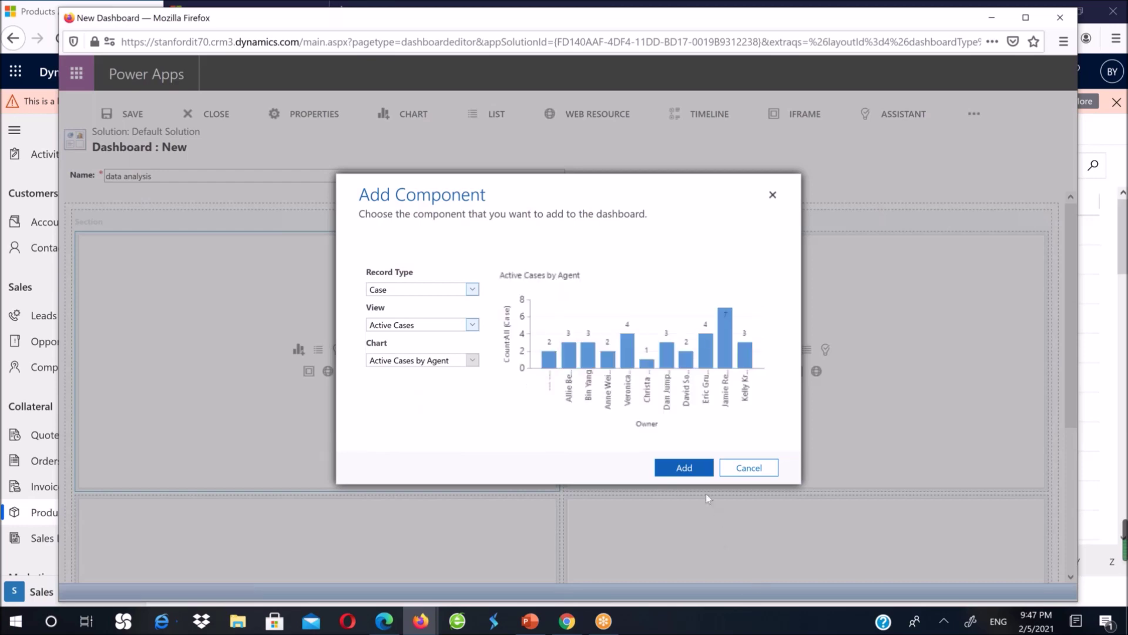
{"action": "left_click", "coordinate": [683, 467]}
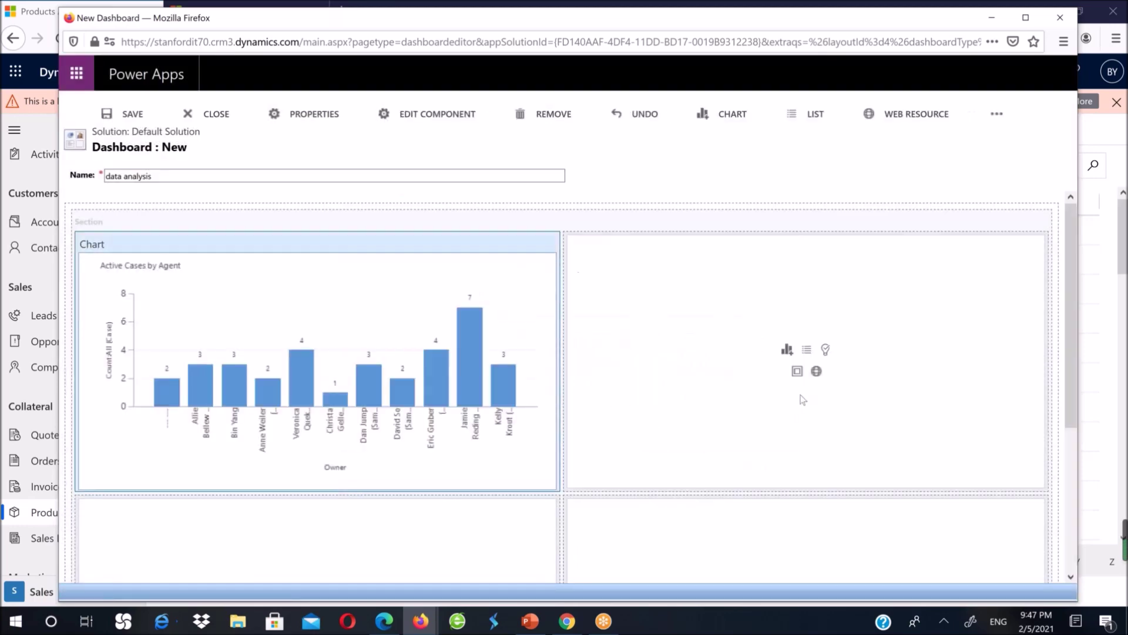
- Add a list of Cases records to the second section in the dashboard's upper row
{"action": "left_click", "coordinate": [809, 360]}
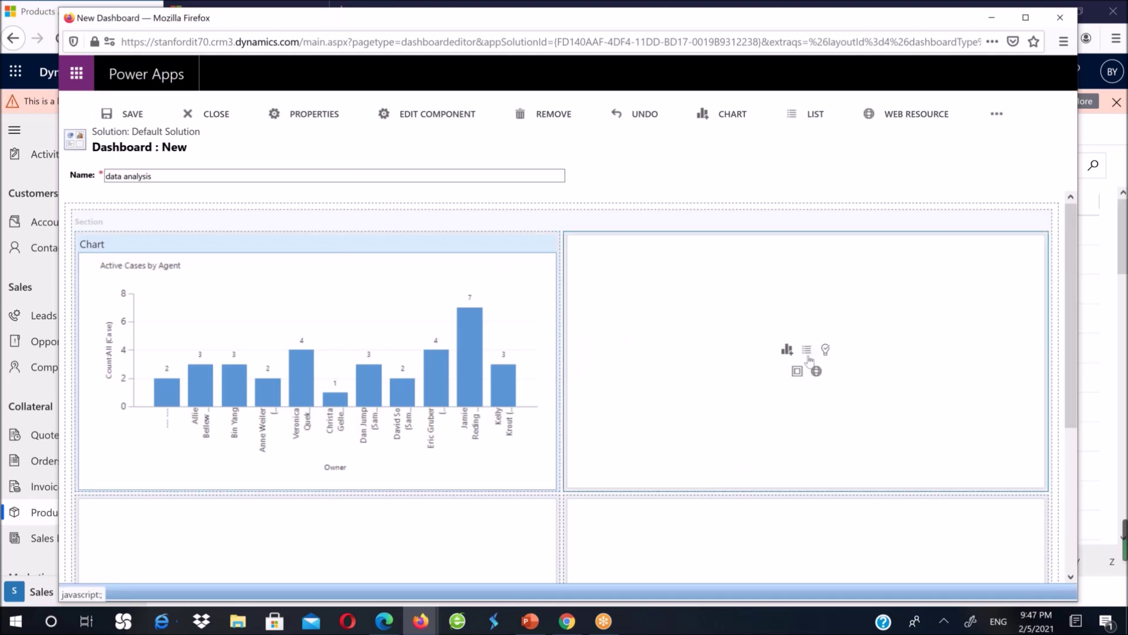
{"action": "left_click", "coordinate": [809, 357]}
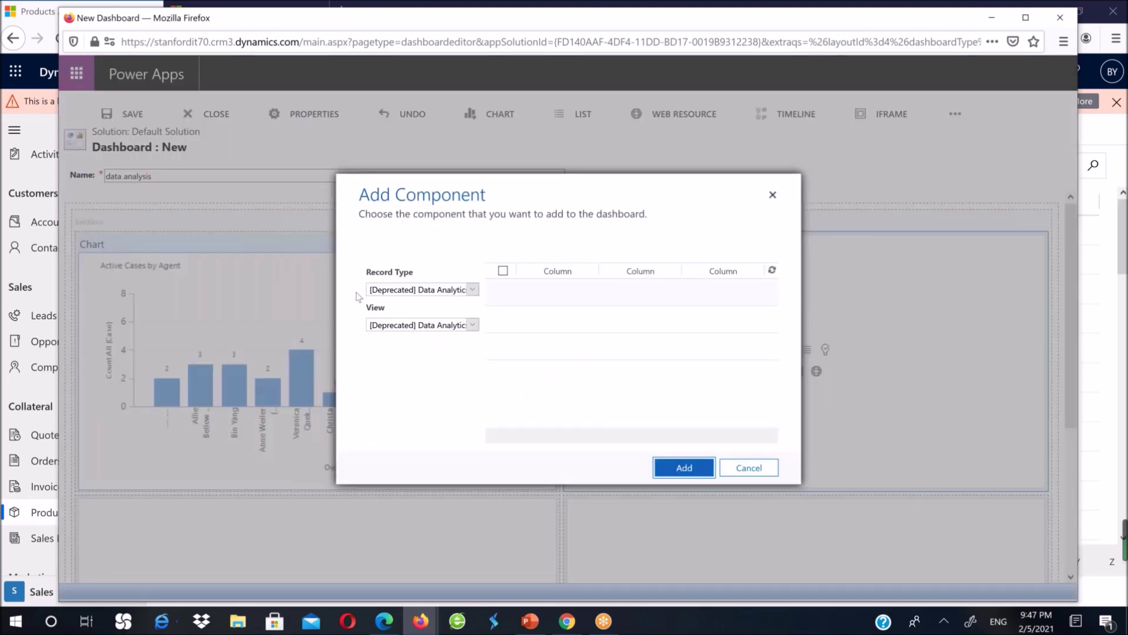
{"action": "left_click", "coordinate": [474, 291]}
{"action": "scroll", "coordinate": [468, 441], "scroll_direction": "down", "scroll_amount": 5}
{"action": "scroll", "coordinate": [468, 441], "scroll_direction": "down", "scroll_amount": 12}
{"action": "scroll", "coordinate": [464, 435], "scroll_direction": "down", "scroll_amount": 6}
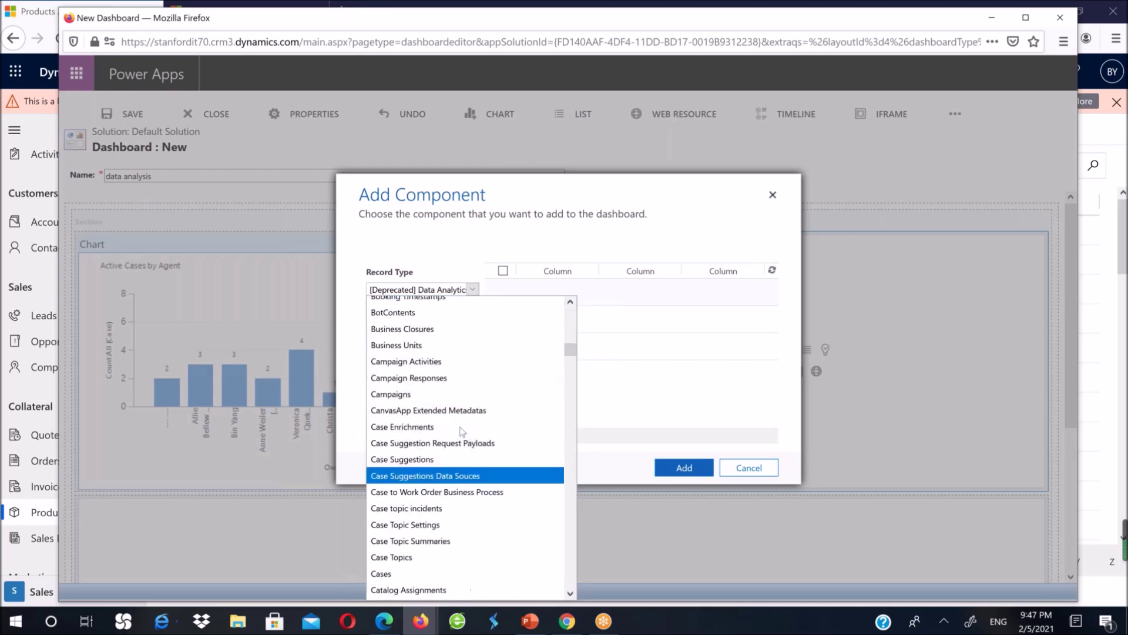
{"action": "left_click", "coordinate": [382, 574]}
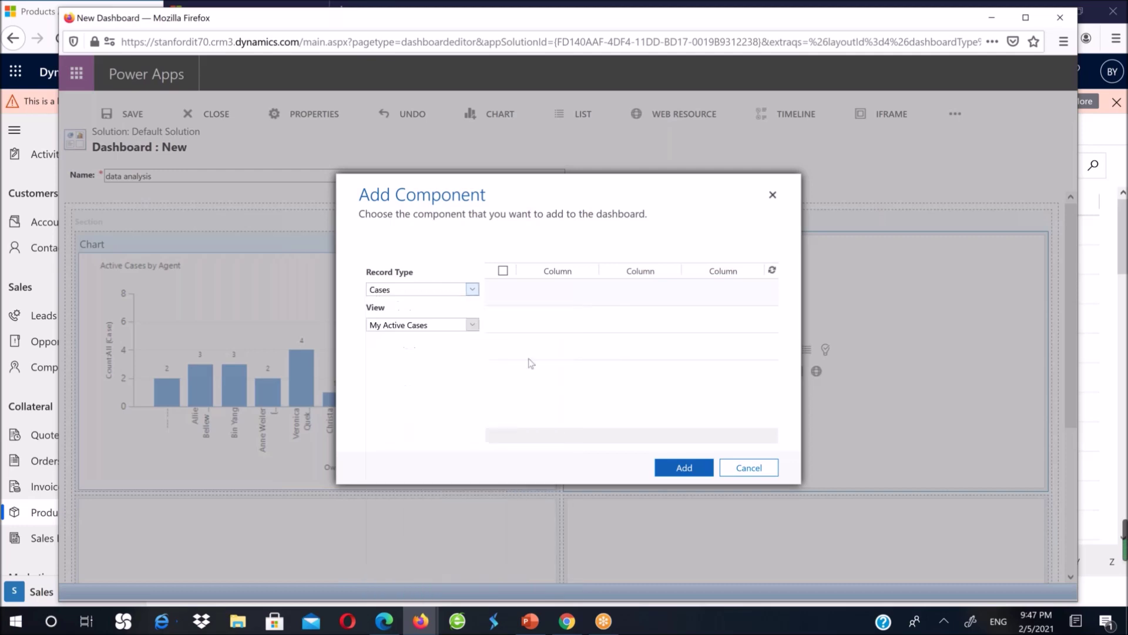
{"action": "left_click", "coordinate": [423, 324]}
{"action": "left_click", "coordinate": [411, 355]}
{"action": "left_click", "coordinate": [676, 468]}
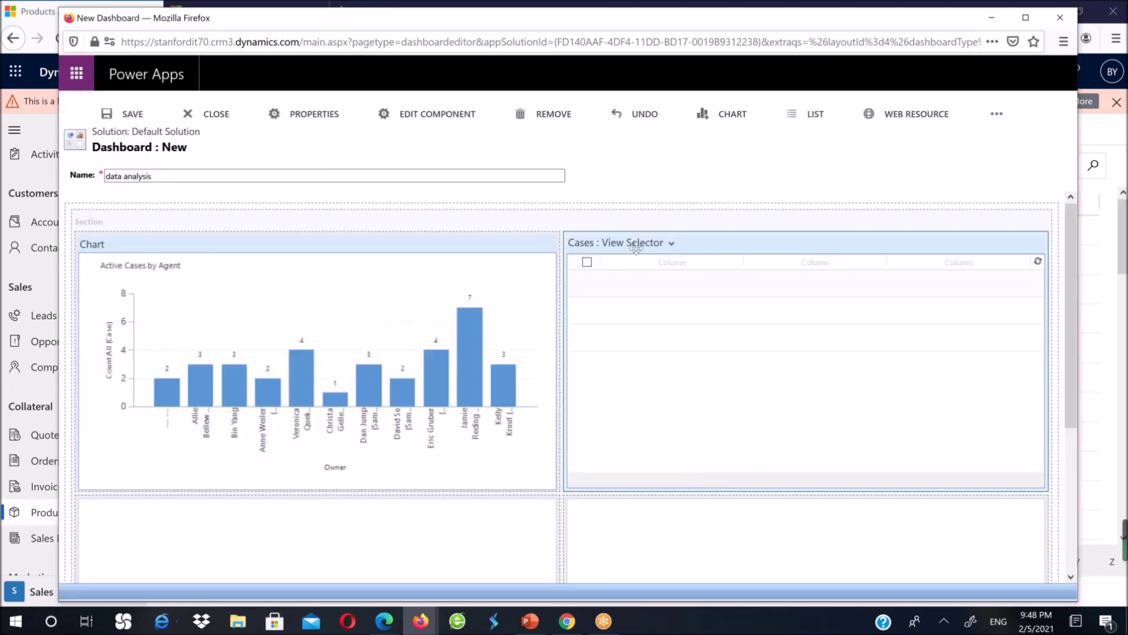
- Add a list to the dashboard's third section using the Cases record type and the All Cases view
{"action": "scroll", "coordinate": [350, 511], "scroll_direction": "down", "scroll_amount": 4}
{"action": "left_click", "coordinate": [318, 384]}
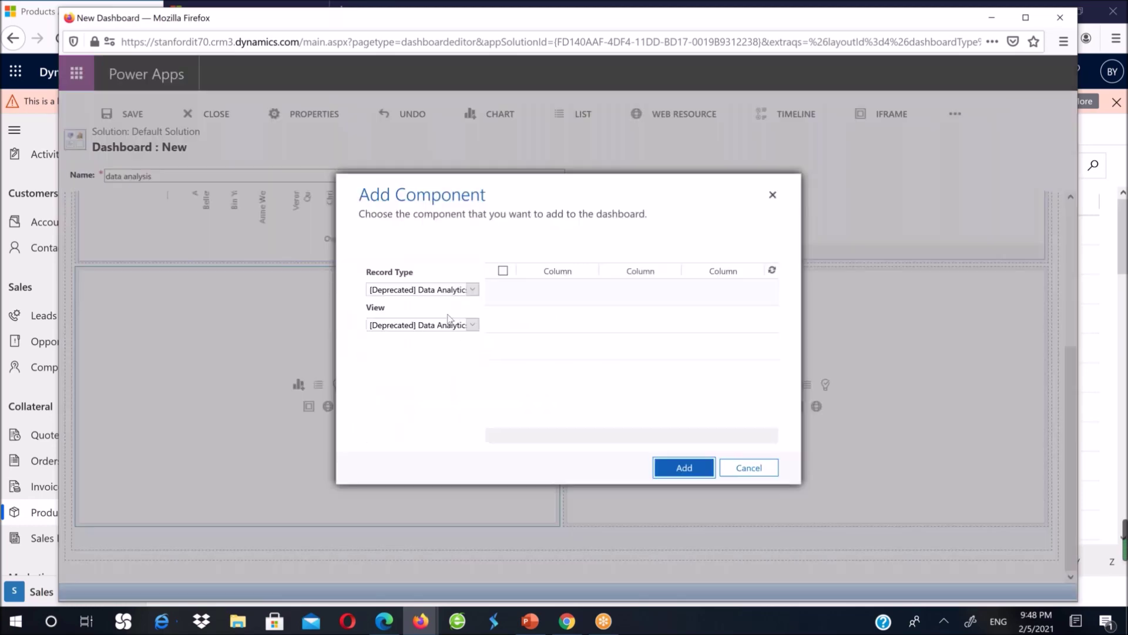
{"action": "left_click", "coordinate": [473, 290]}
{"action": "scroll", "coordinate": [435, 476], "scroll_direction": "down", "scroll_amount": 15}
{"action": "scroll", "coordinate": [435, 476], "scroll_direction": "down", "scroll_amount": 10}
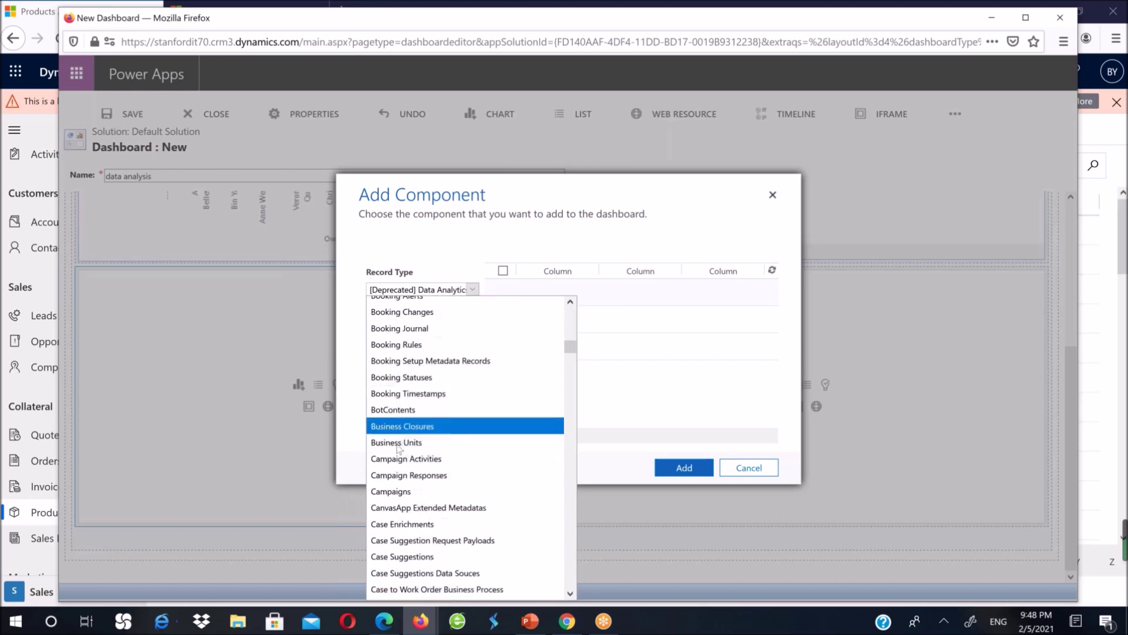
{"action": "scroll", "coordinate": [409, 558], "scroll_direction": "down", "scroll_amount": 2}
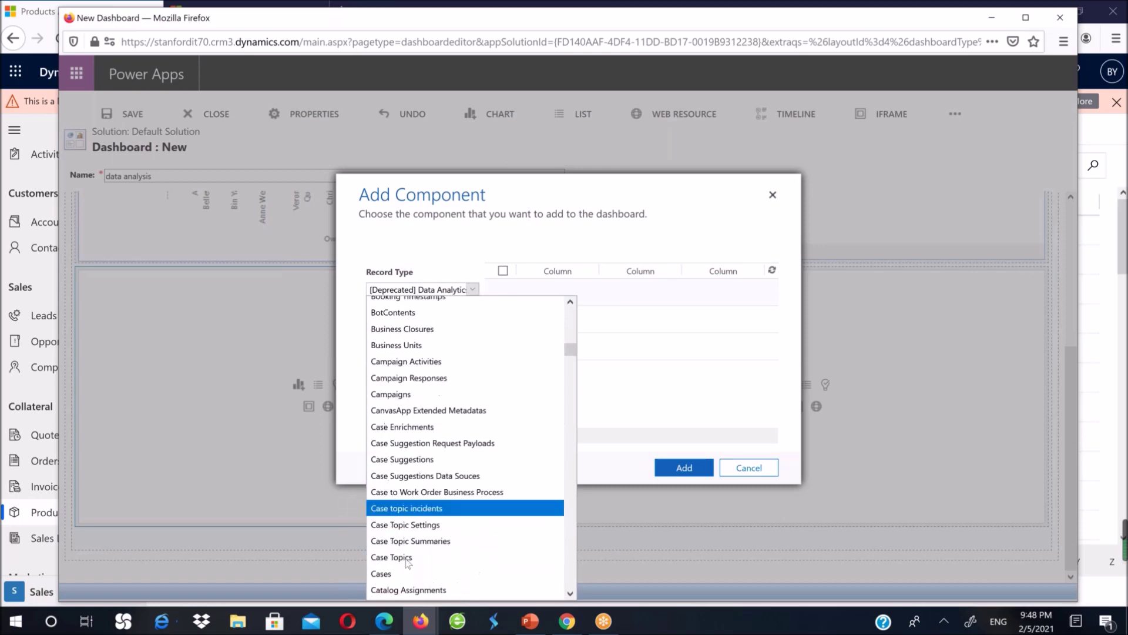
{"action": "left_click", "coordinate": [405, 573]}
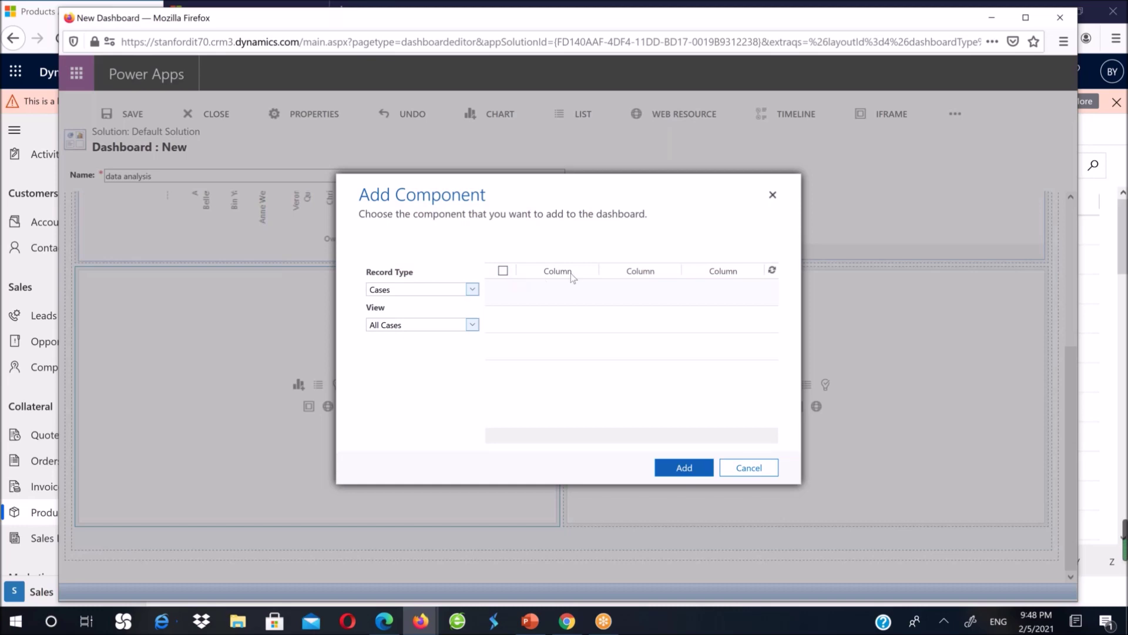
{"action": "left_click", "coordinate": [681, 467]}
- Add the Accounts by Industry chart to the dashboard's fourth section, using the Account record type and the Active Accounts view
{"action": "left_click", "coordinate": [758, 410]}
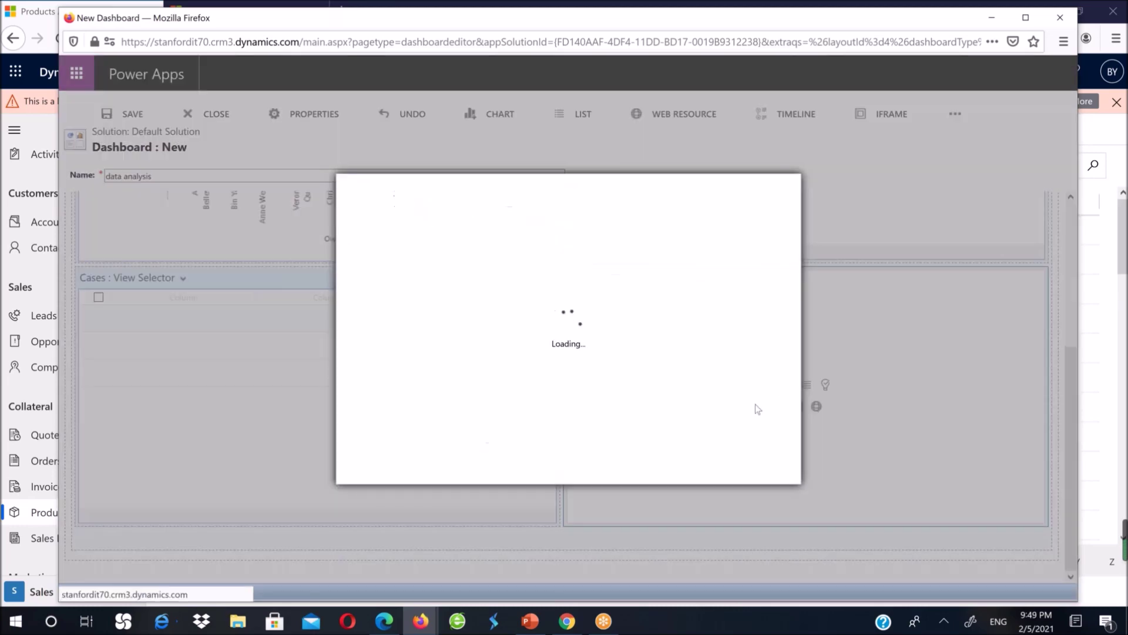
{"action": "left_click", "coordinate": [471, 291]}
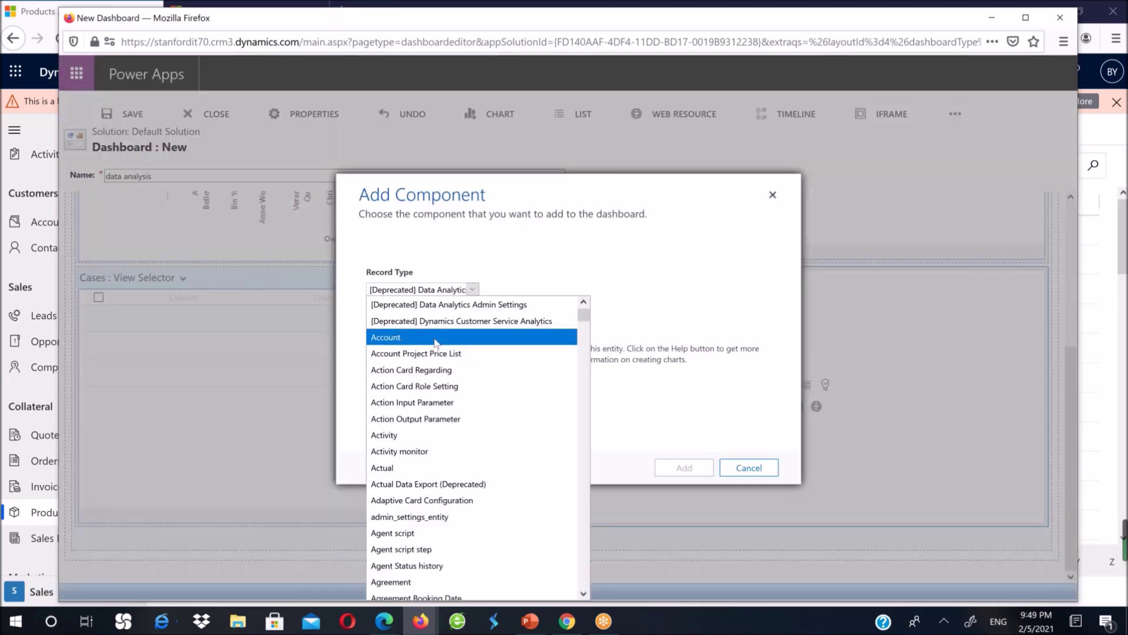
{"action": "left_click", "coordinate": [433, 335]}
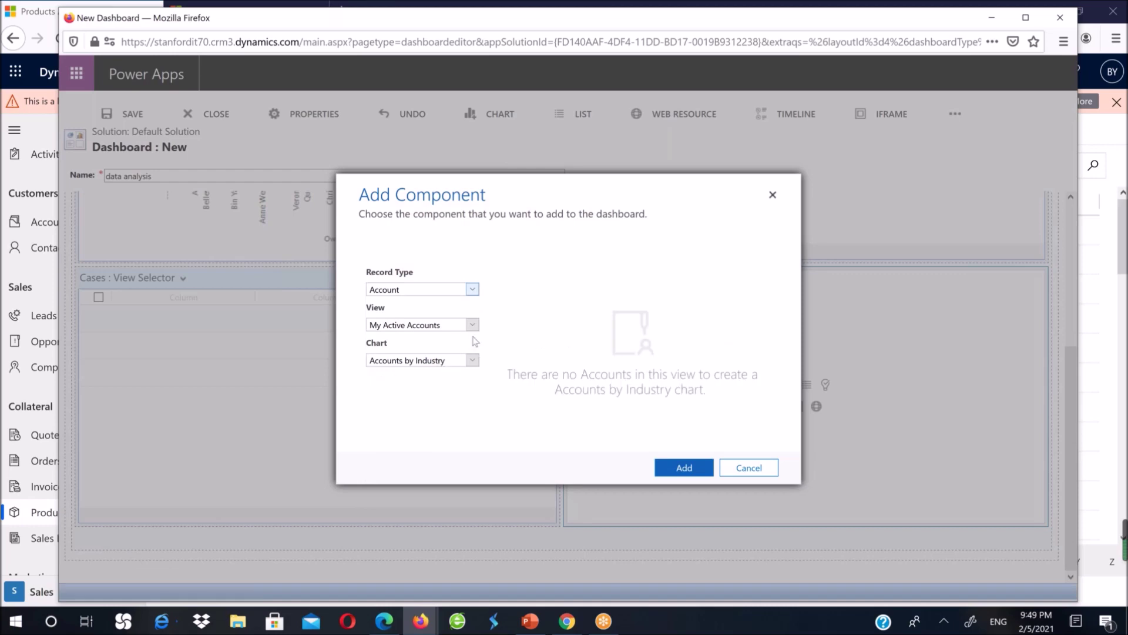
{"action": "left_click", "coordinate": [473, 326]}
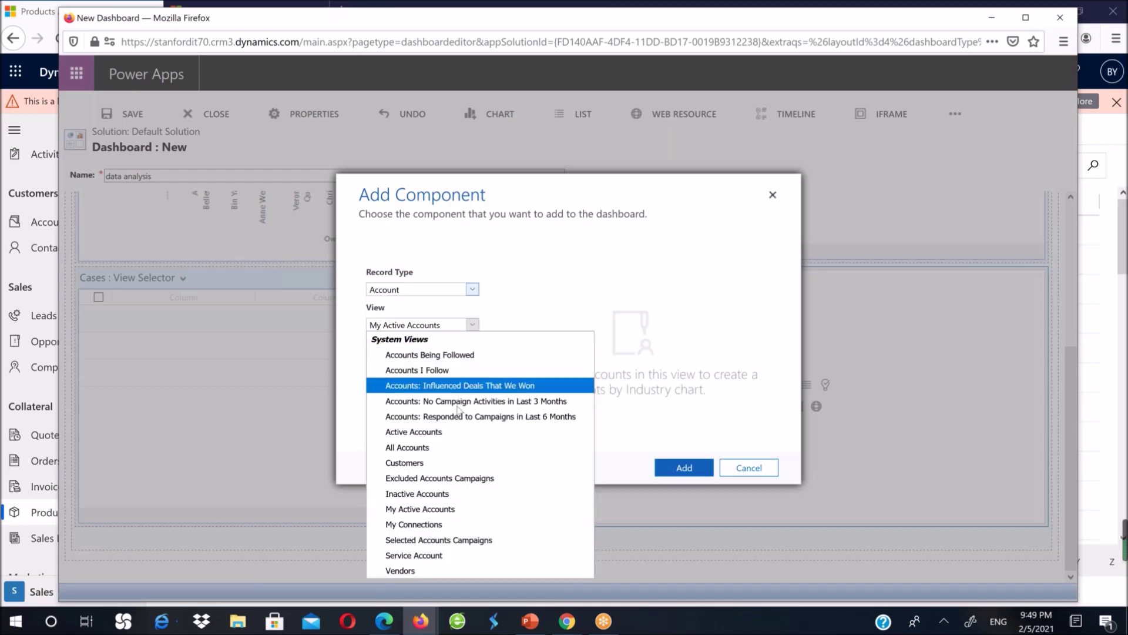
{"action": "left_click", "coordinate": [457, 432]}
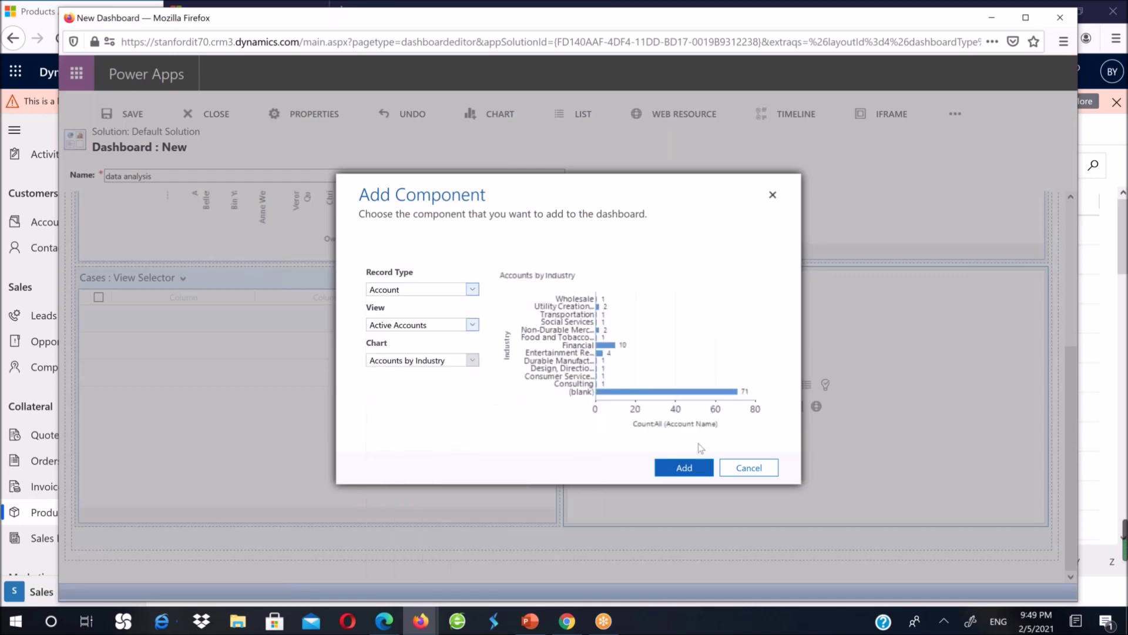
{"action": "left_click", "coordinate": [684, 469]}
- Save the data analysis dashboard and publish the customizations
{"action": "scroll", "coordinate": [836, 310], "scroll_direction": "up", "scroll_amount": 3}
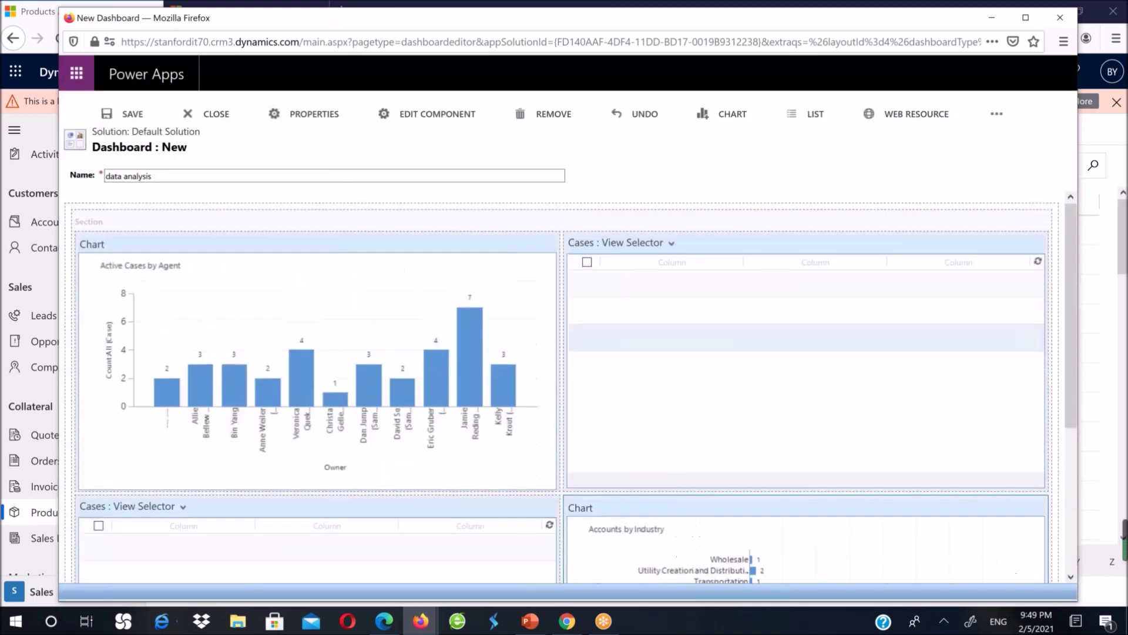
{"action": "left_click", "coordinate": [133, 115]}
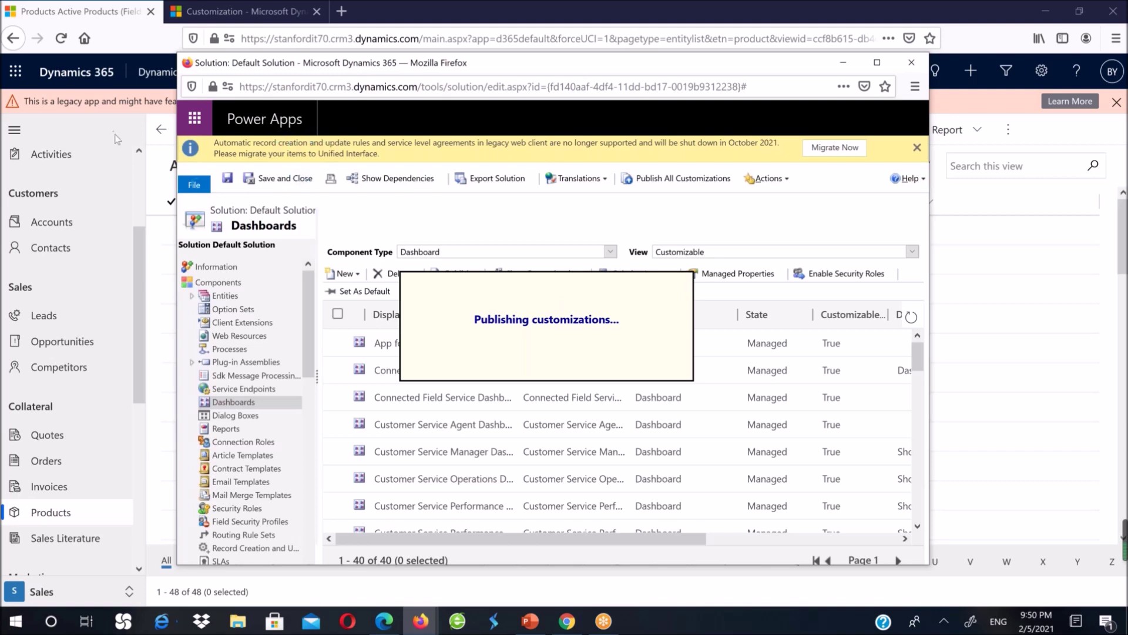
- Move the solution window aside and open Customize the System from the Customizations area of Advanced Settings
{"action": "left_click_drag", "start_coordinate": [777, 62], "coordinate": [716, 350]}
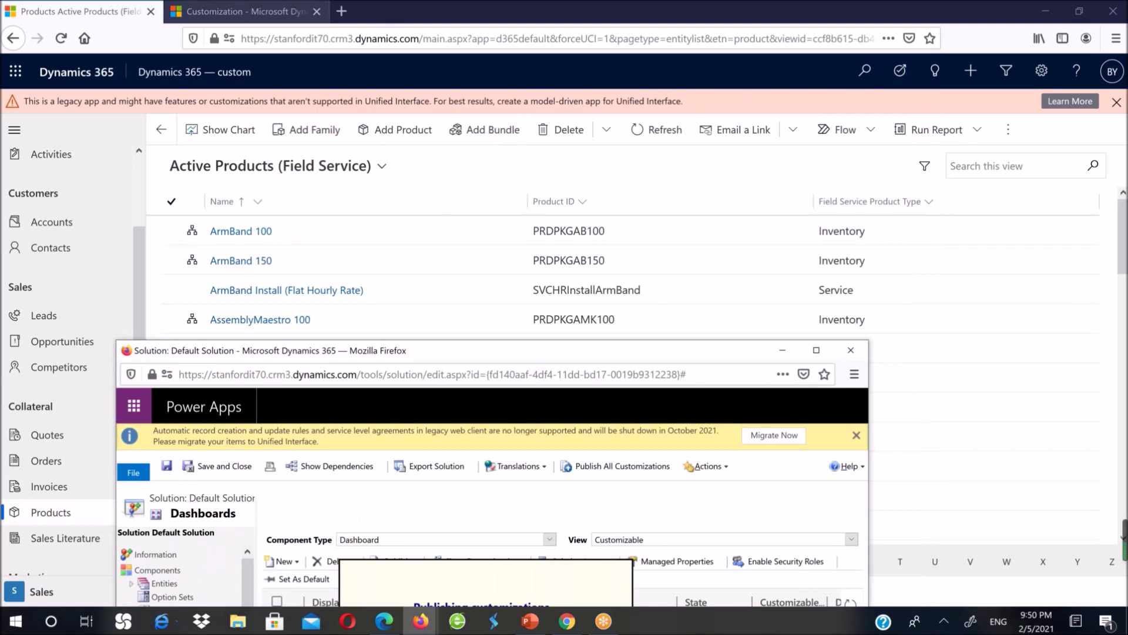
{"action": "left_click", "coordinate": [1041, 73]}
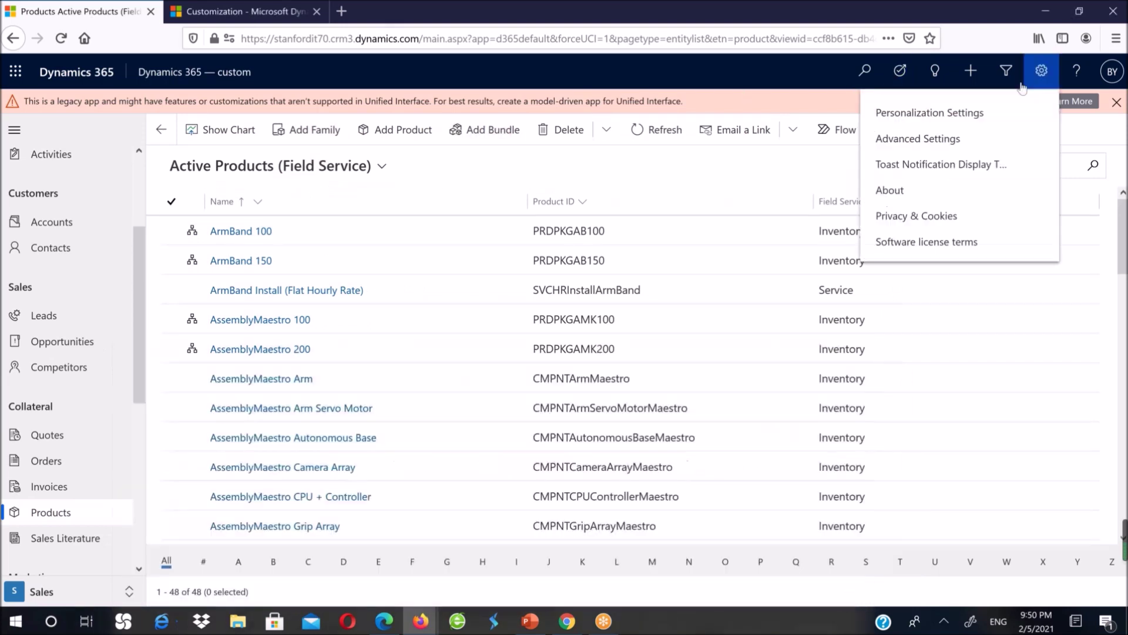
{"action": "left_click", "coordinate": [925, 141]}
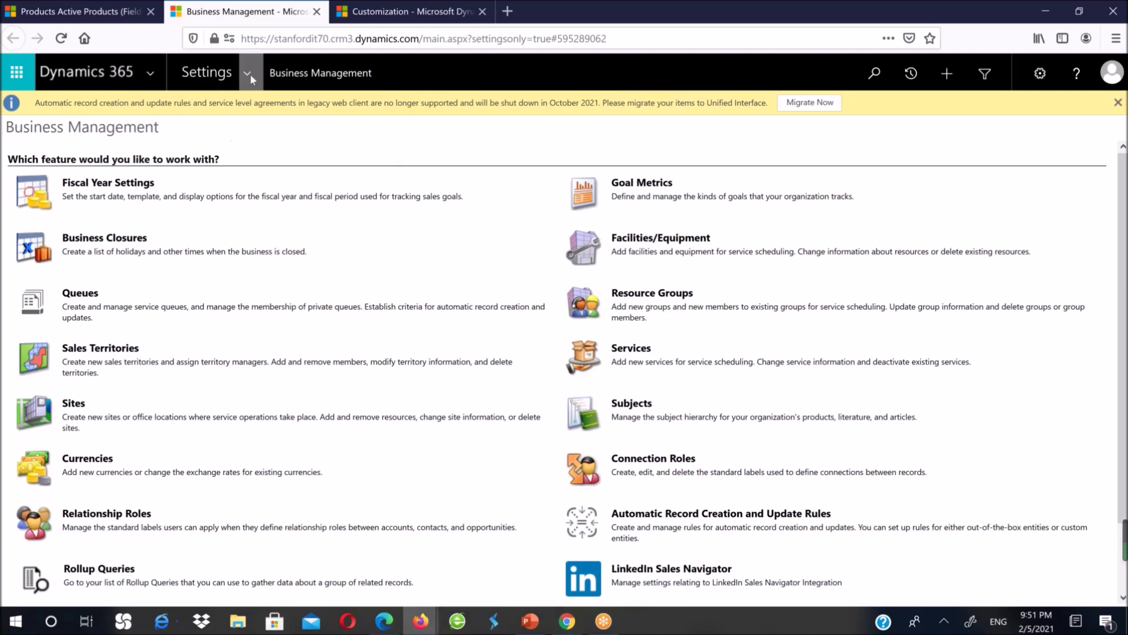
{"action": "left_click", "coordinate": [230, 213]}
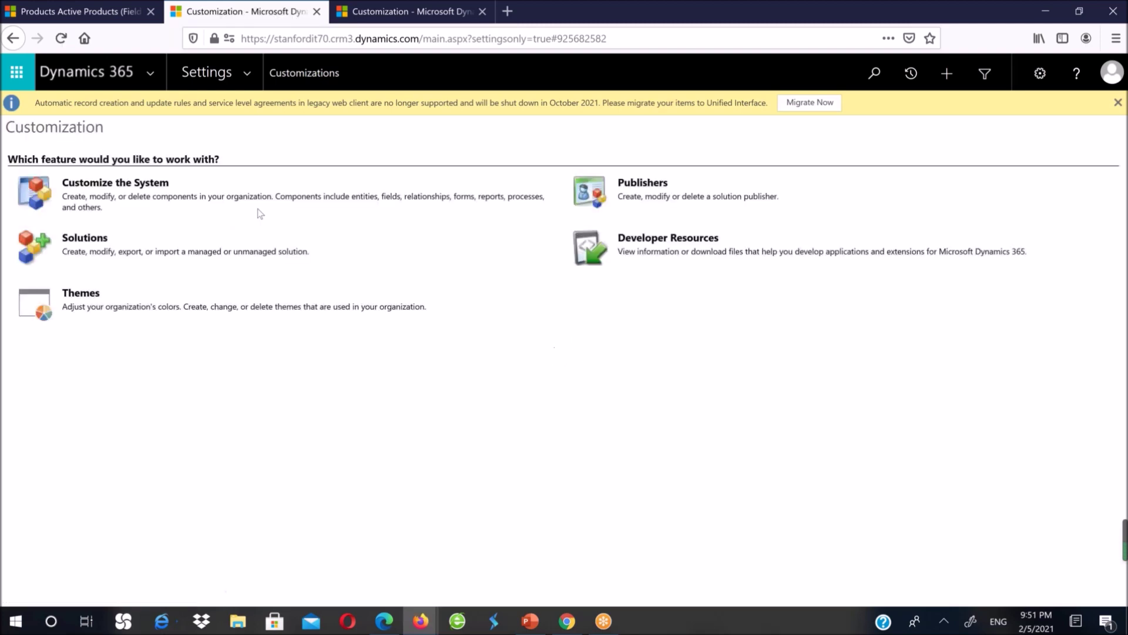
{"action": "left_click", "coordinate": [89, 183]}
- Start a new report among the Default Solution's Reports components and name it "data analysis report"
{"action": "left_click", "coordinate": [136, 469]}
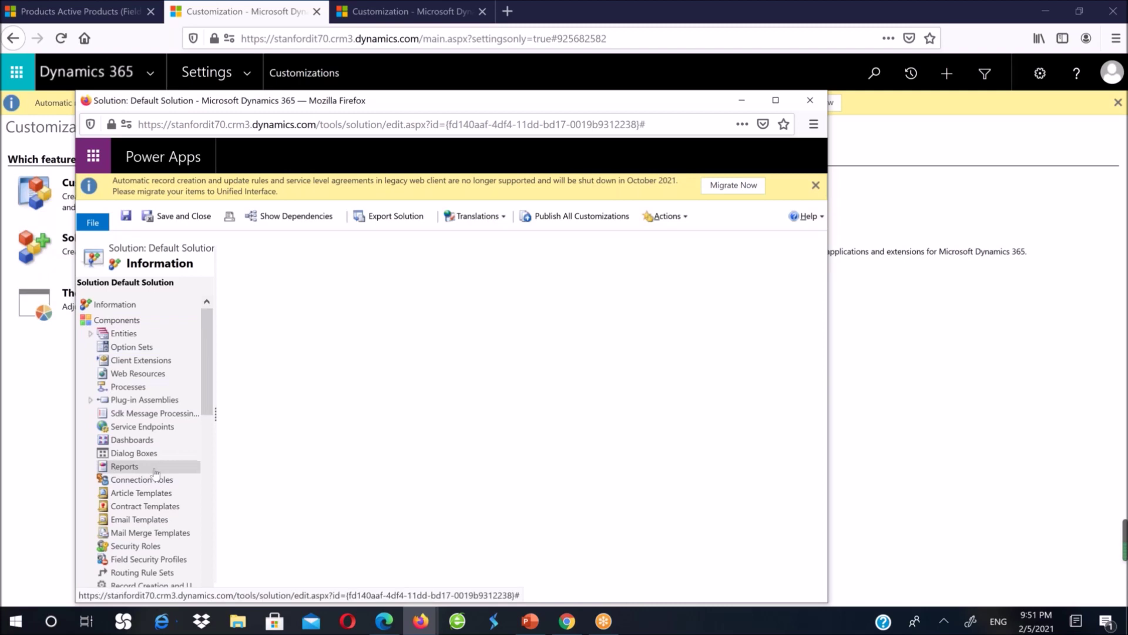
{"action": "left_click", "coordinate": [395, 295]}
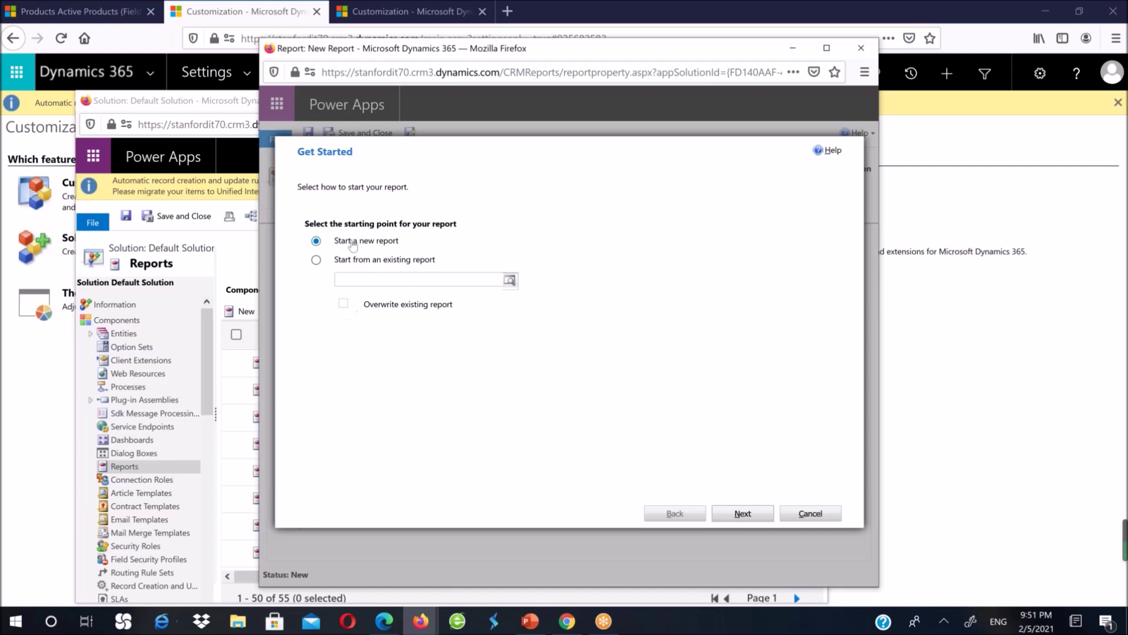
{"action": "left_click", "coordinate": [742, 515]}
{"action": "left_click", "coordinate": [508, 246]}
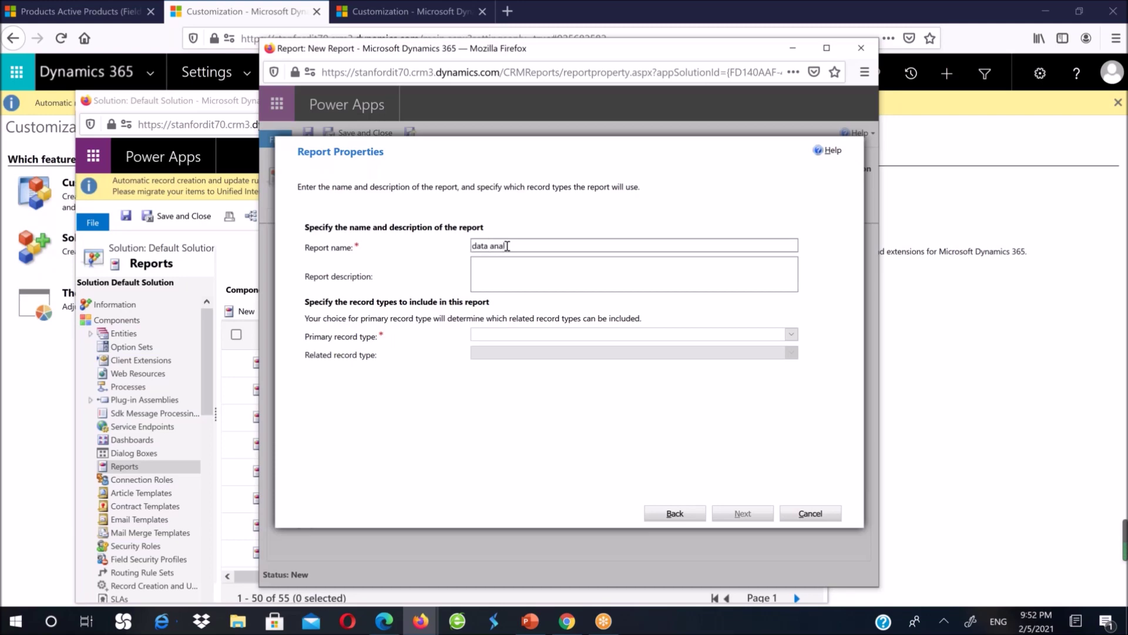
{"action": "type", "text": "data analysis report"}
- Set the report's primary record type to Cases and continue to the record selection
{"action": "left_click", "coordinate": [791, 335]}
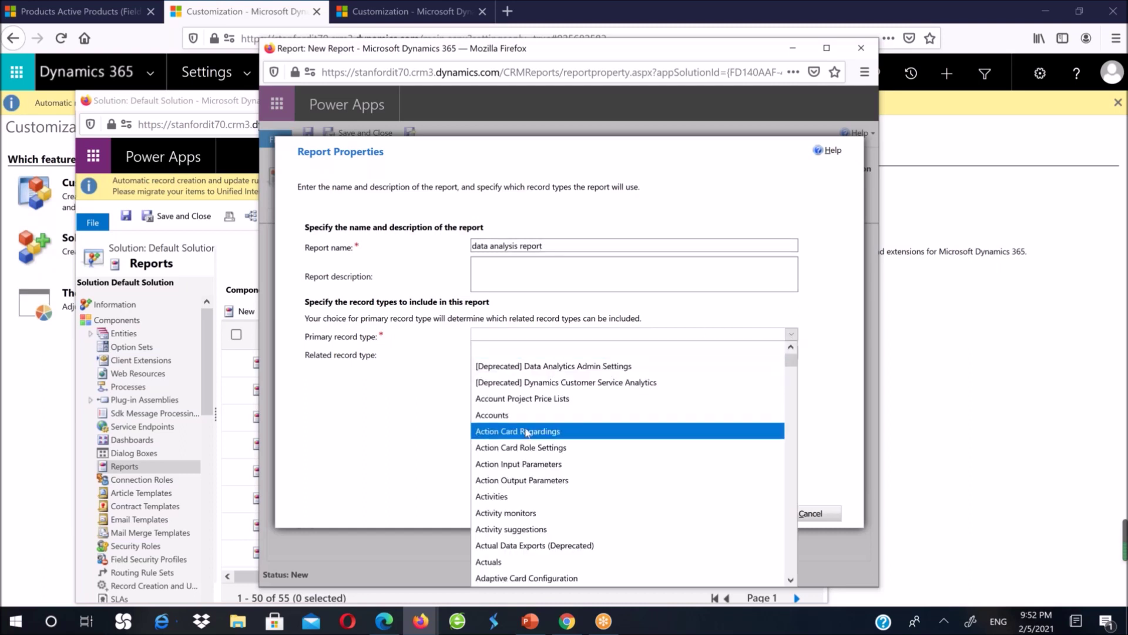
{"action": "scroll", "coordinate": [585, 464], "scroll_direction": "down", "scroll_amount": 4}
{"action": "scroll", "coordinate": [585, 464], "scroll_direction": "down", "scroll_amount": 20}
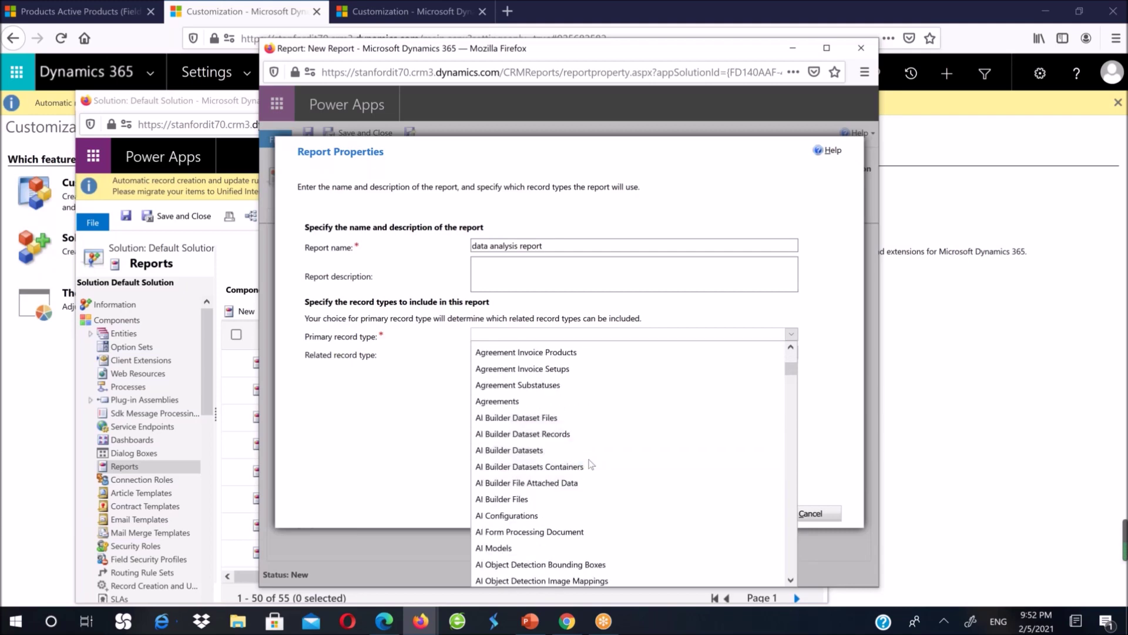
{"action": "scroll", "coordinate": [582, 458], "scroll_direction": "down", "scroll_amount": 5}
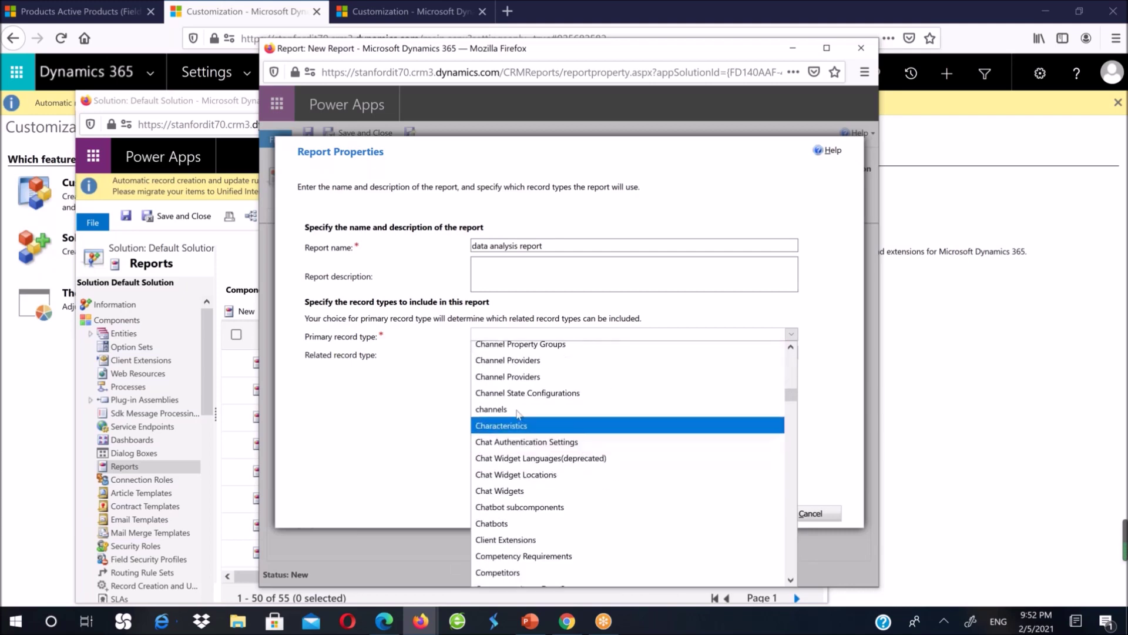
{"action": "left_click", "coordinate": [579, 473]}
{"action": "left_click", "coordinate": [727, 335]}
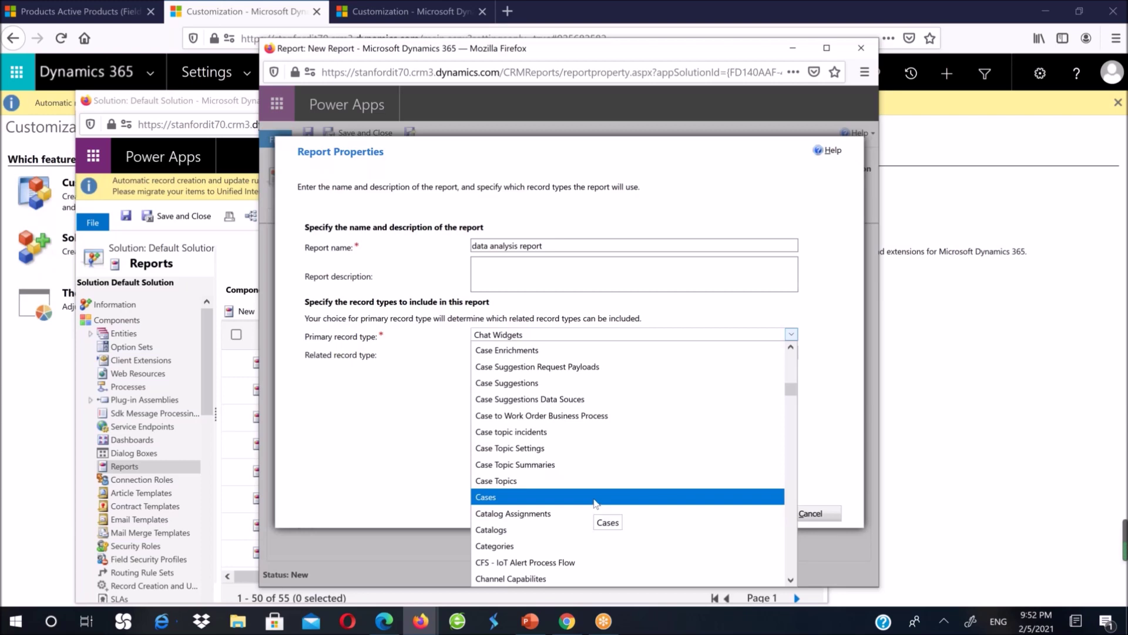
{"action": "left_click", "coordinate": [595, 498]}
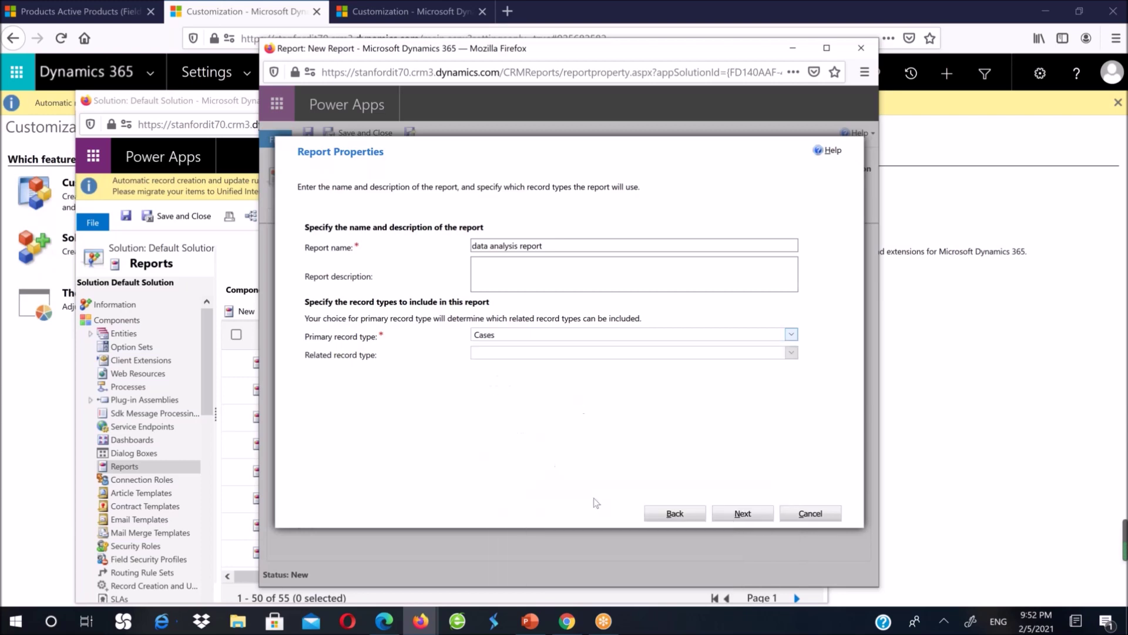
{"action": "left_click", "coordinate": [738, 515]}
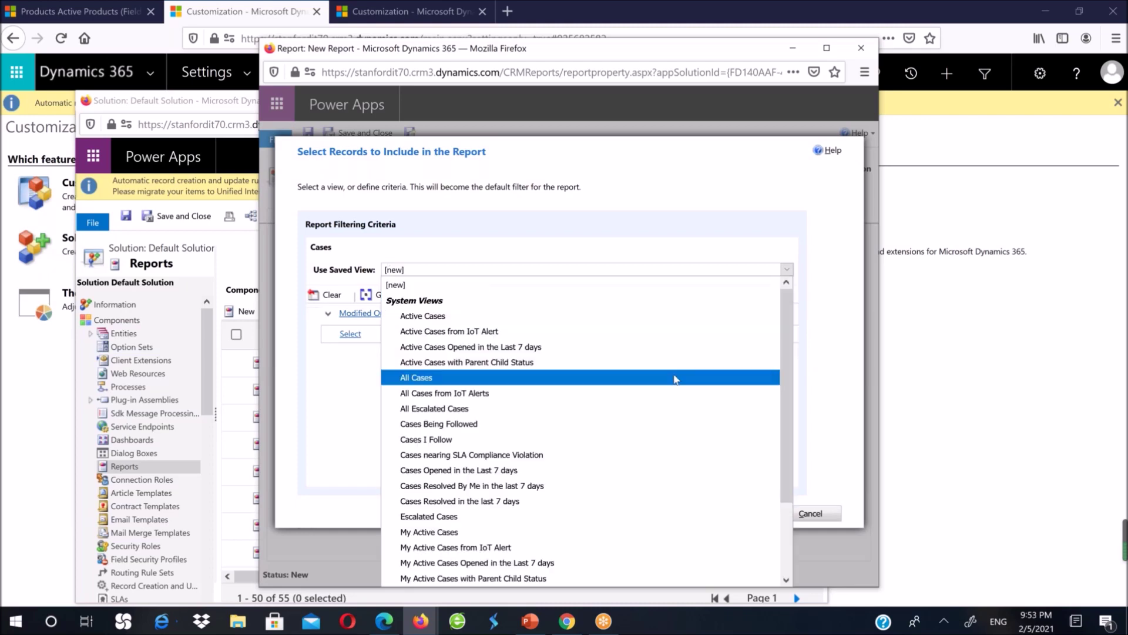
- Filter the report to All Cases records whose Case Title Contains Data and continue to the field layout
{"action": "left_click", "coordinate": [350, 312]}
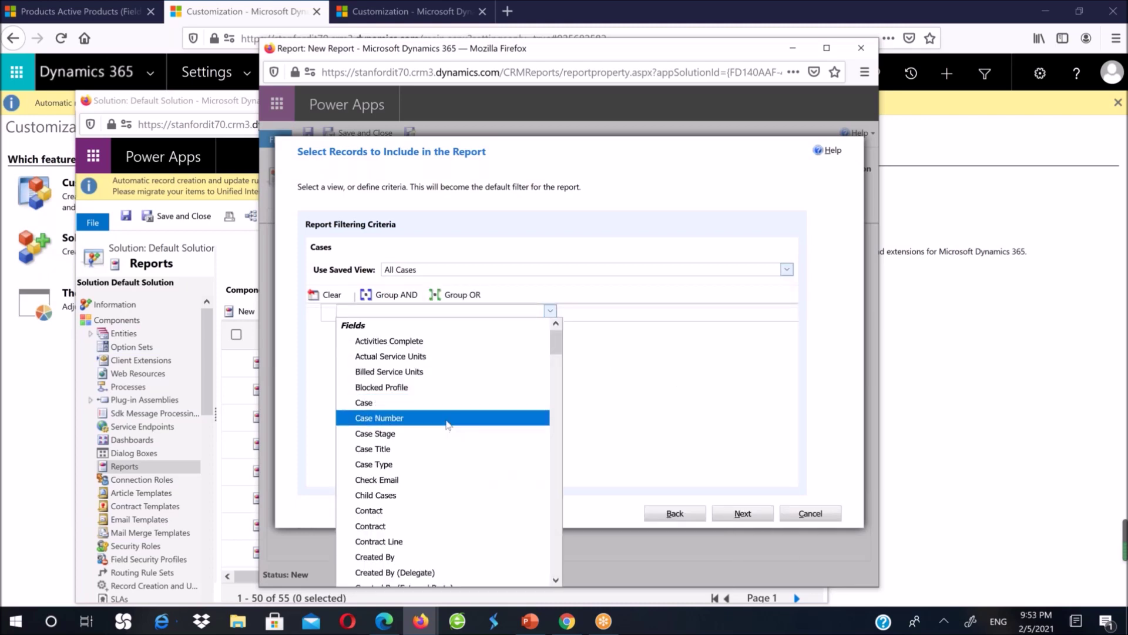
{"action": "left_click", "coordinate": [450, 449]}
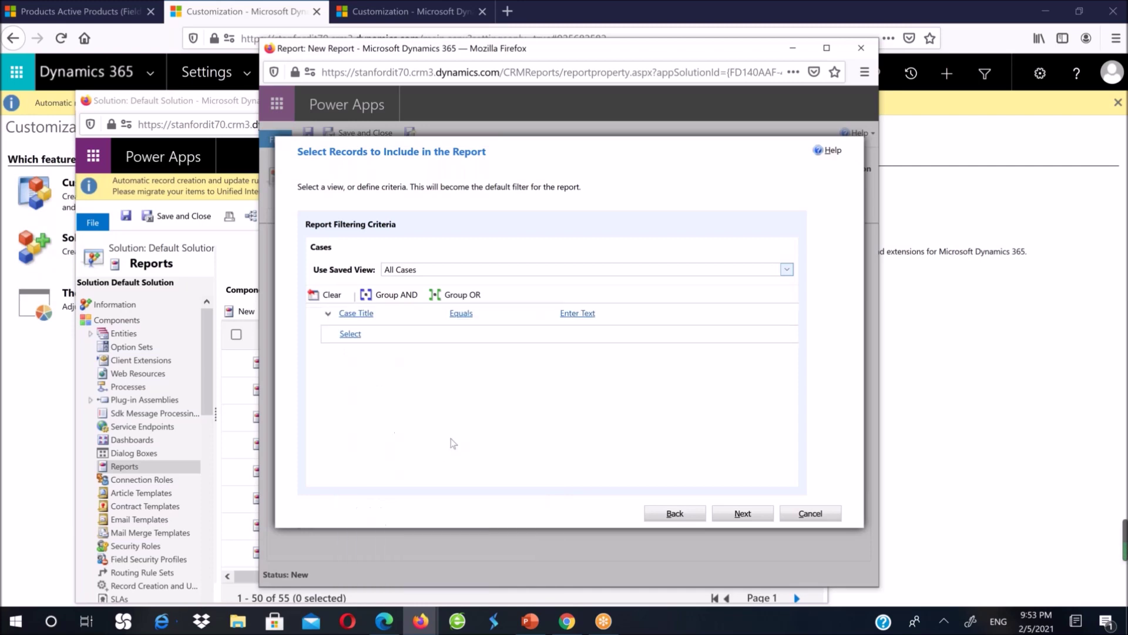
{"action": "left_click", "coordinate": [551, 332]}
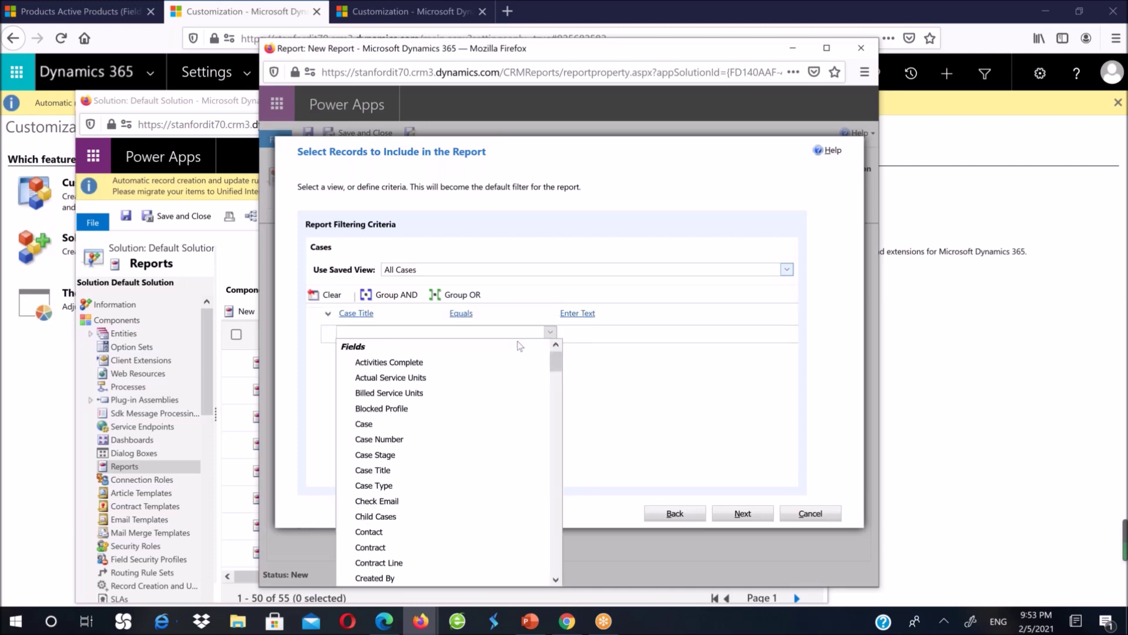
{"action": "left_click", "coordinate": [499, 314]}
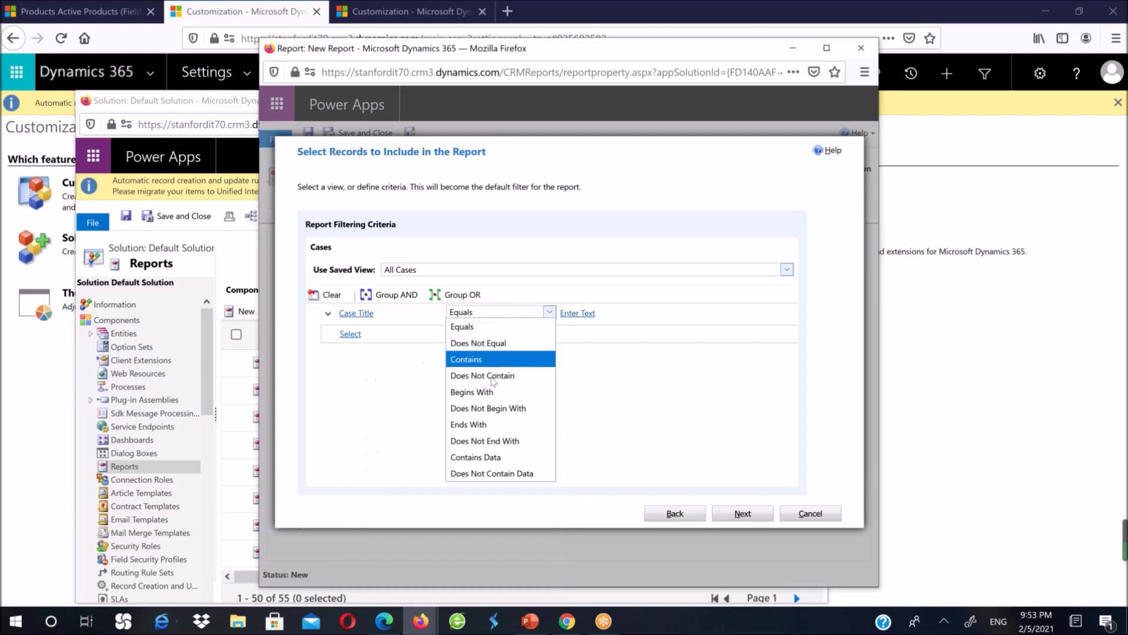
{"action": "left_click", "coordinate": [501, 358]}
{"action": "left_click", "coordinate": [577, 312]}
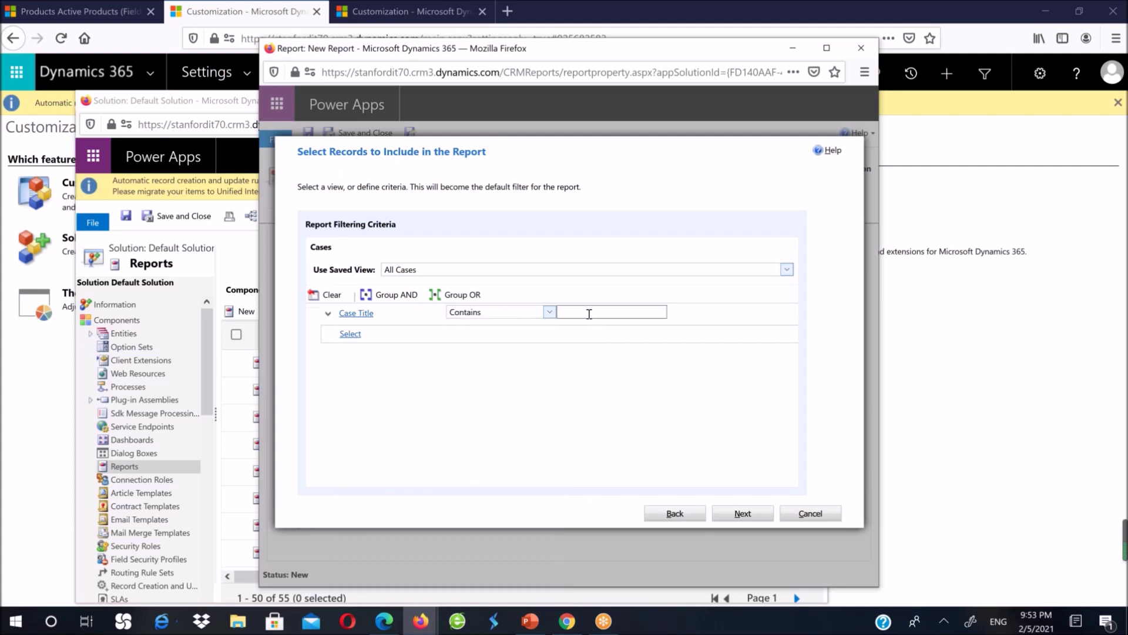
{"action": "left_click", "coordinate": [550, 313]}
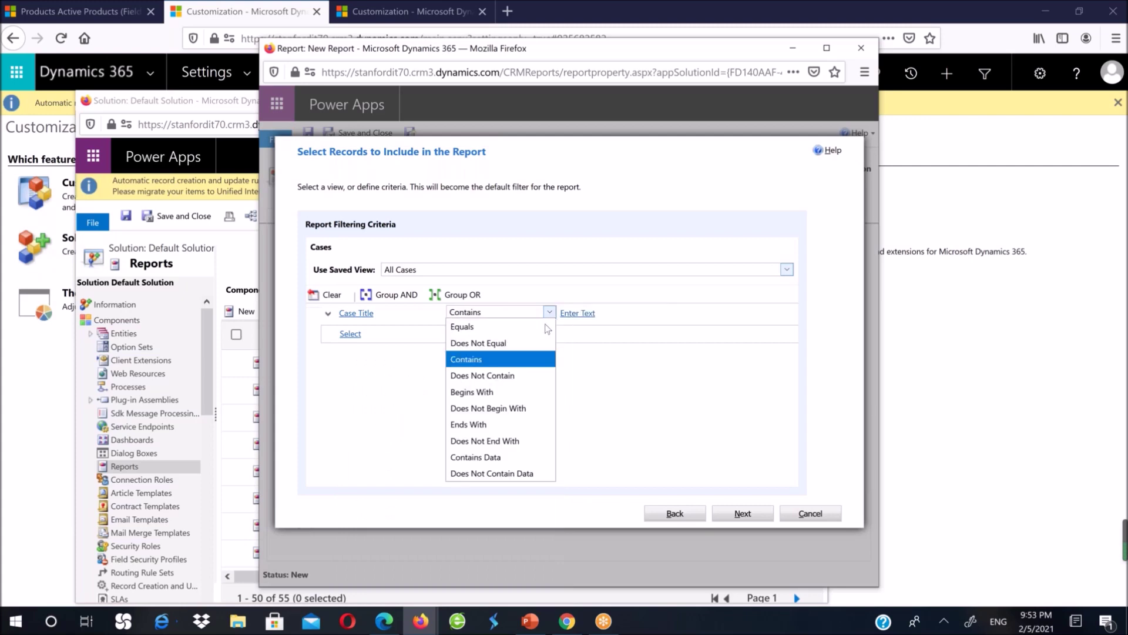
{"action": "left_click", "coordinate": [509, 458]}
{"action": "left_click", "coordinate": [725, 515]}
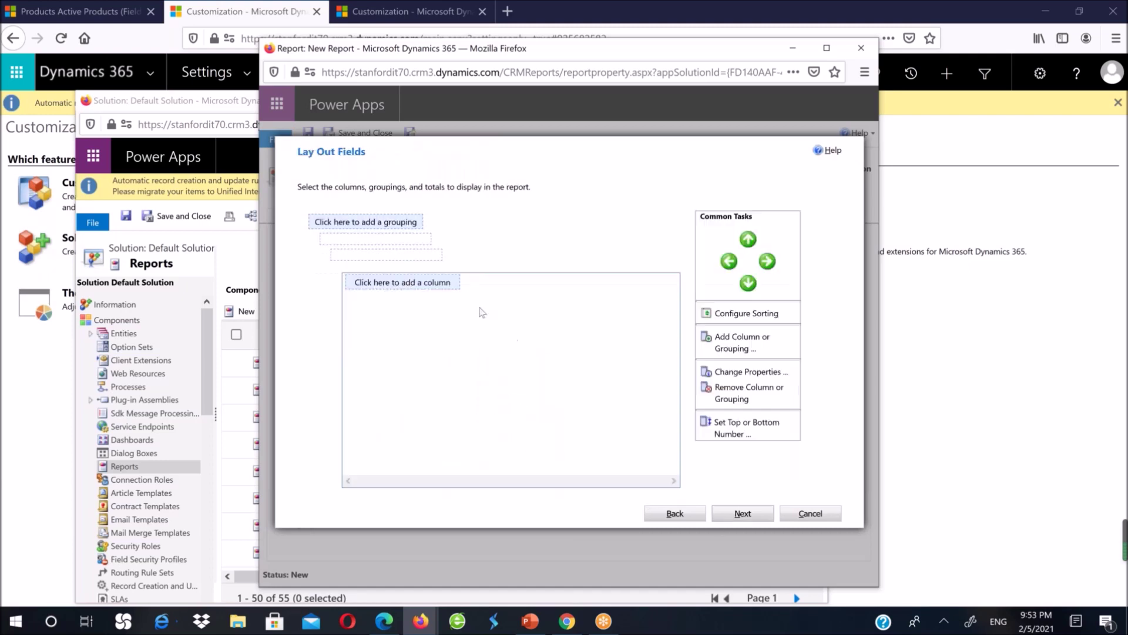
- Add Case Title and Case Type columns to the report layout
{"action": "left_click", "coordinate": [429, 281]}
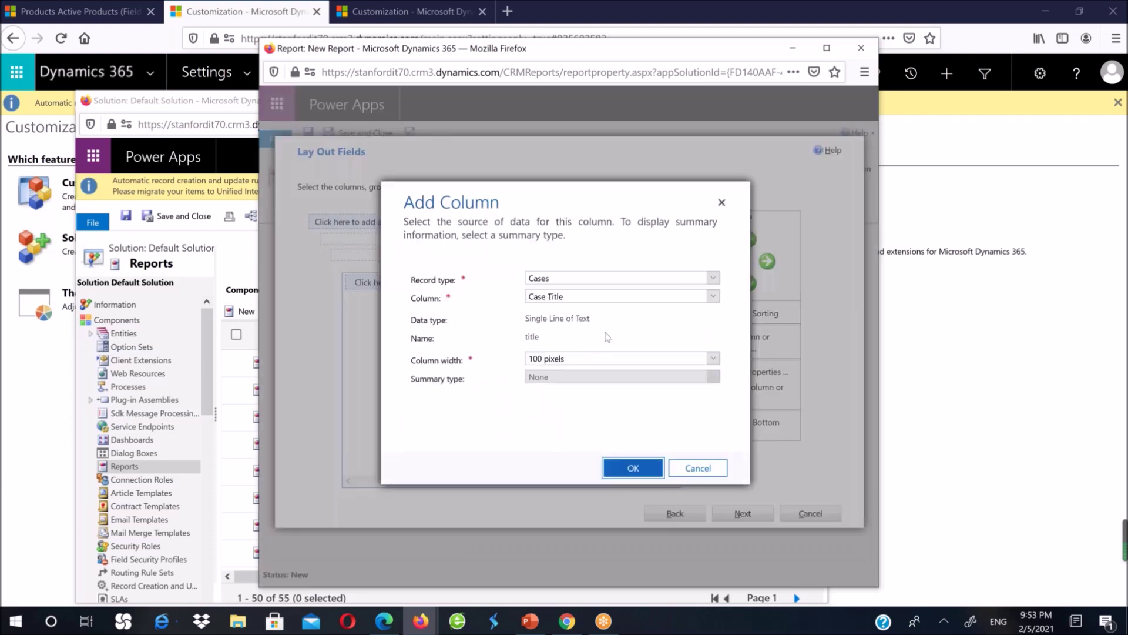
{"action": "left_click", "coordinate": [628, 470]}
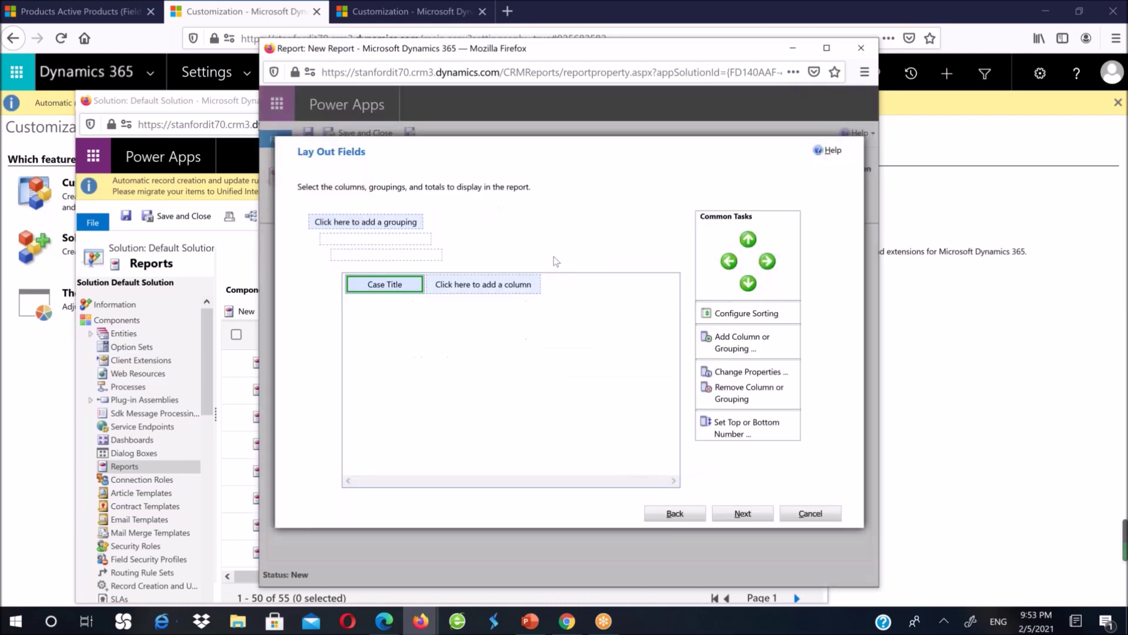
{"action": "left_click", "coordinate": [517, 285]}
{"action": "left_click", "coordinate": [713, 297]}
{"action": "left_click", "coordinate": [630, 426]}
{"action": "left_click", "coordinate": [633, 473]}
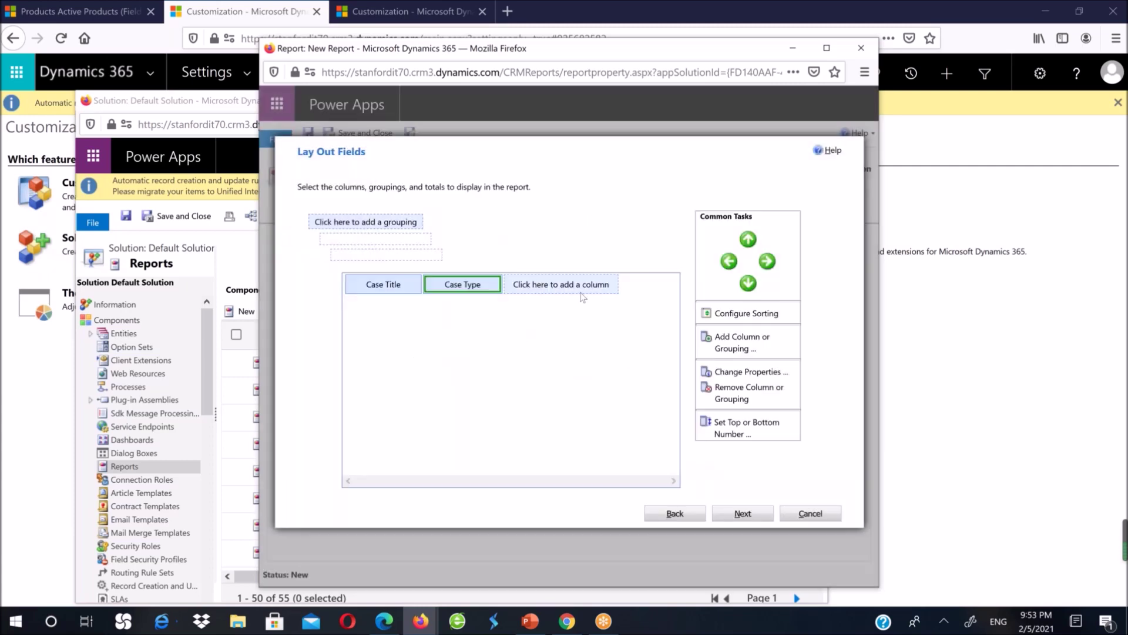
- Add Contact and Email Address columns after the Case Type column in the report layout
{"action": "left_click", "coordinate": [542, 423]}
{"action": "left_click", "coordinate": [713, 296]}
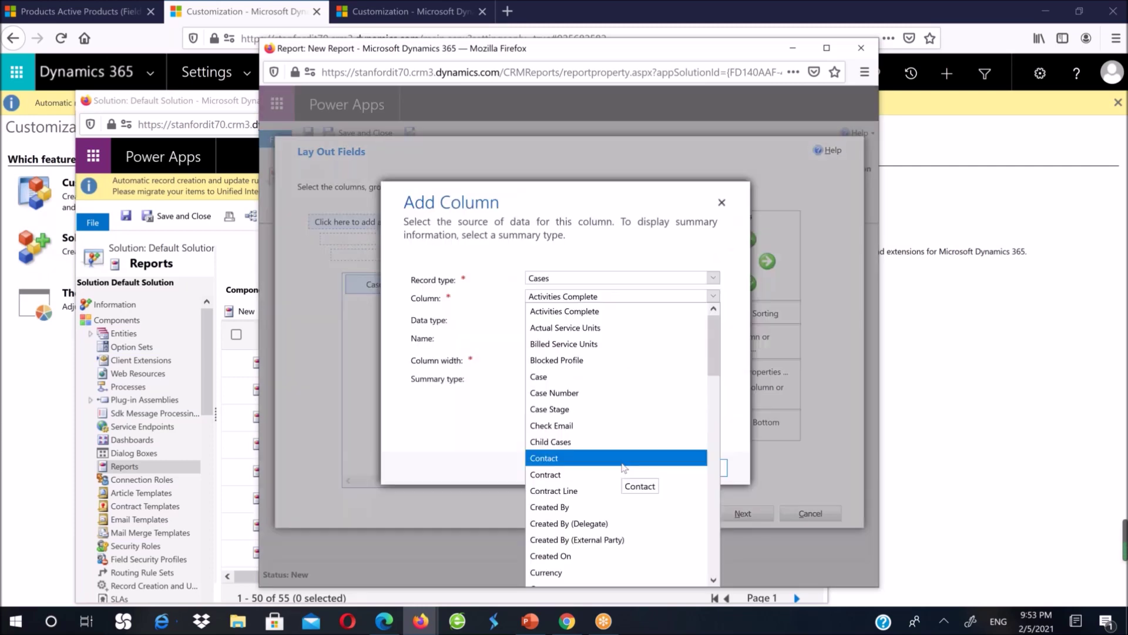
{"action": "scroll", "coordinate": [628, 420], "scroll_direction": "down", "scroll_amount": 2}
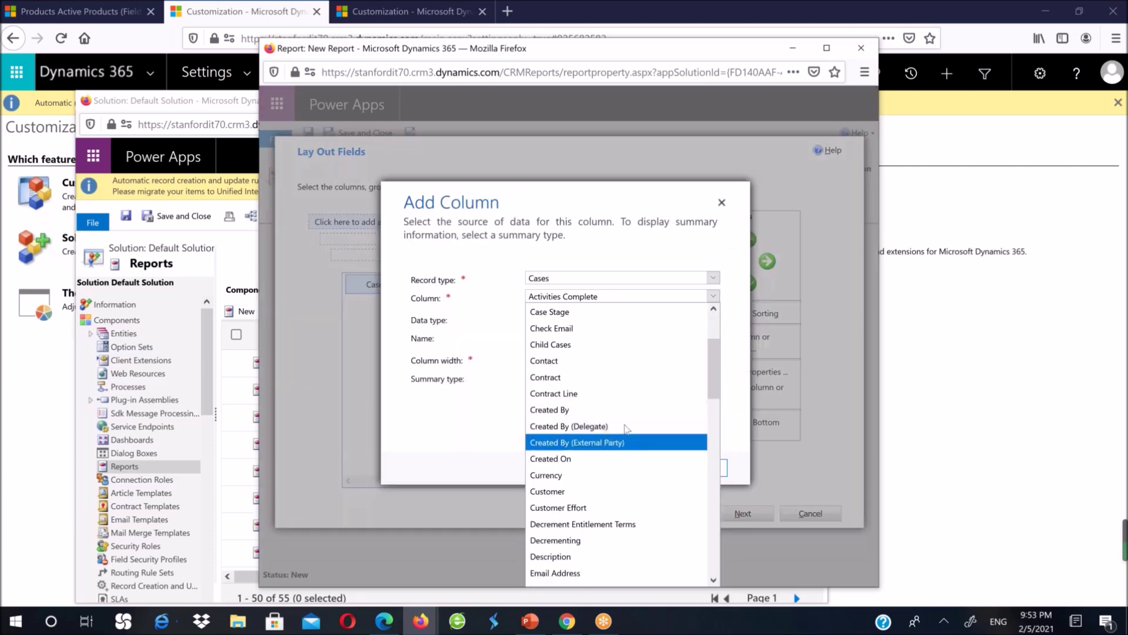
{"action": "left_click", "coordinate": [614, 364]}
{"action": "left_click", "coordinate": [640, 296]}
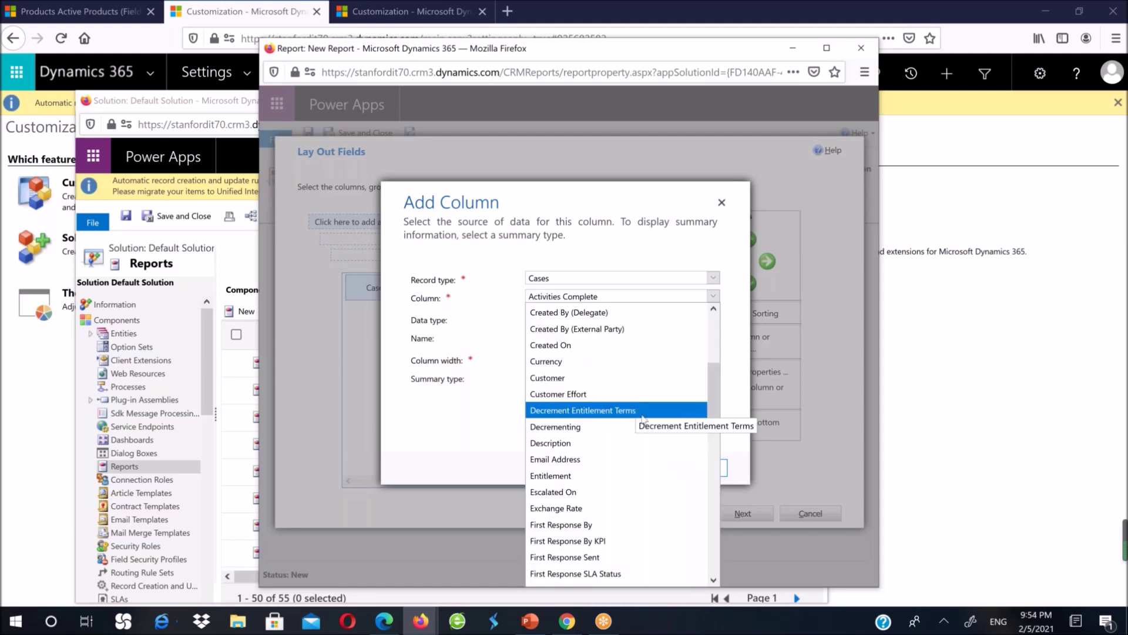
{"action": "left_click", "coordinate": [641, 459]}
{"action": "left_click", "coordinate": [640, 467]}
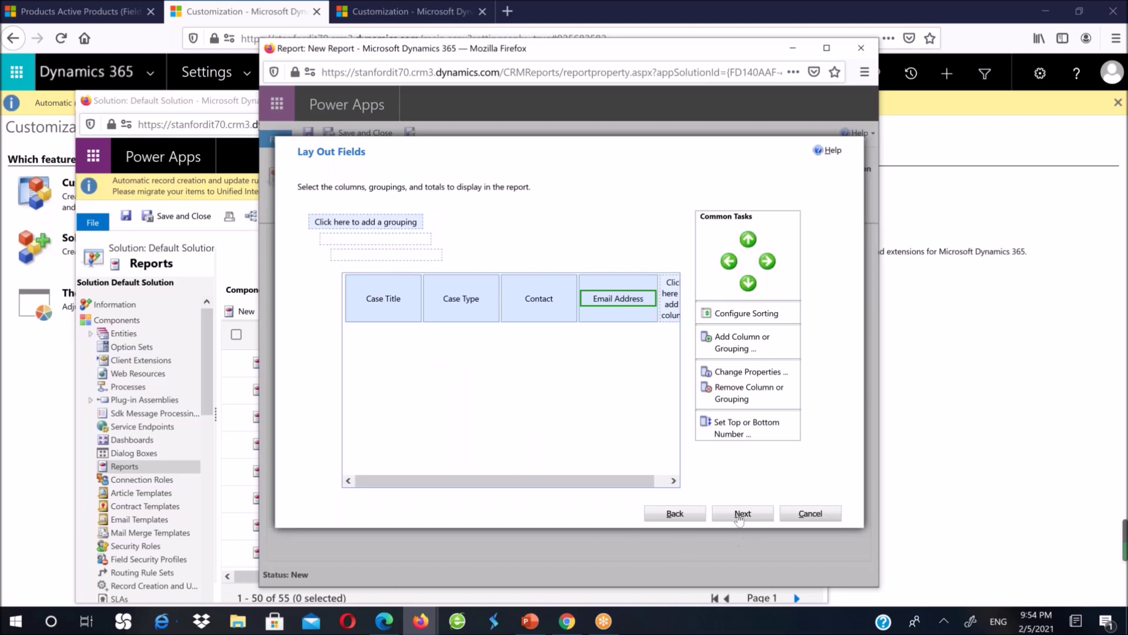
- Accept the remaining report wizard pages, finish the report and close the Default Solution window
{"action": "left_click", "coordinate": [743, 514]}
{"action": "left_click", "coordinate": [743, 515]}
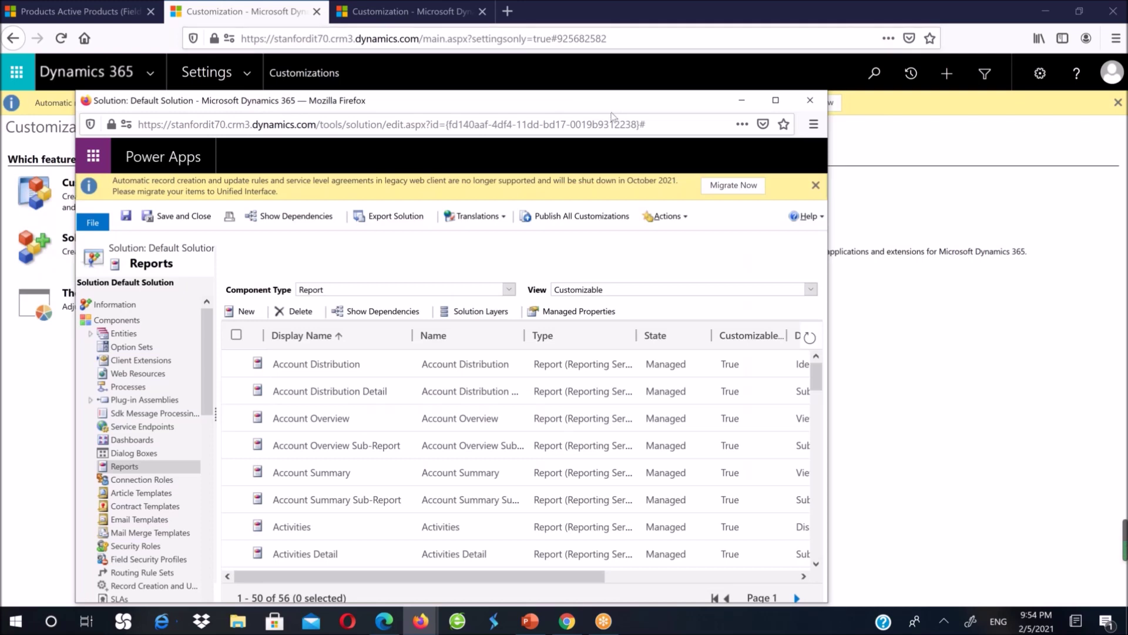
{"action": "left_click_drag", "start_coordinate": [611, 116], "coordinate": [676, 116]}
{"action": "left_click", "coordinate": [875, 100]}
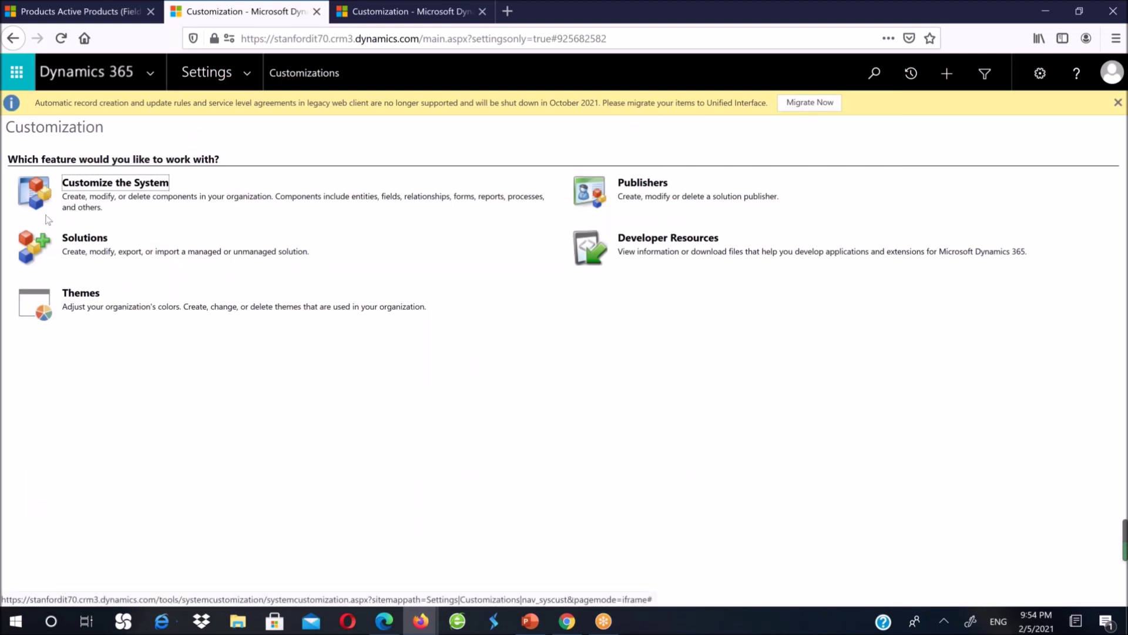
- Open the "data analysis" dashboard in the Dynamics 365 — custom app and review its charts and case list
{"action": "left_click", "coordinate": [87, 72]}
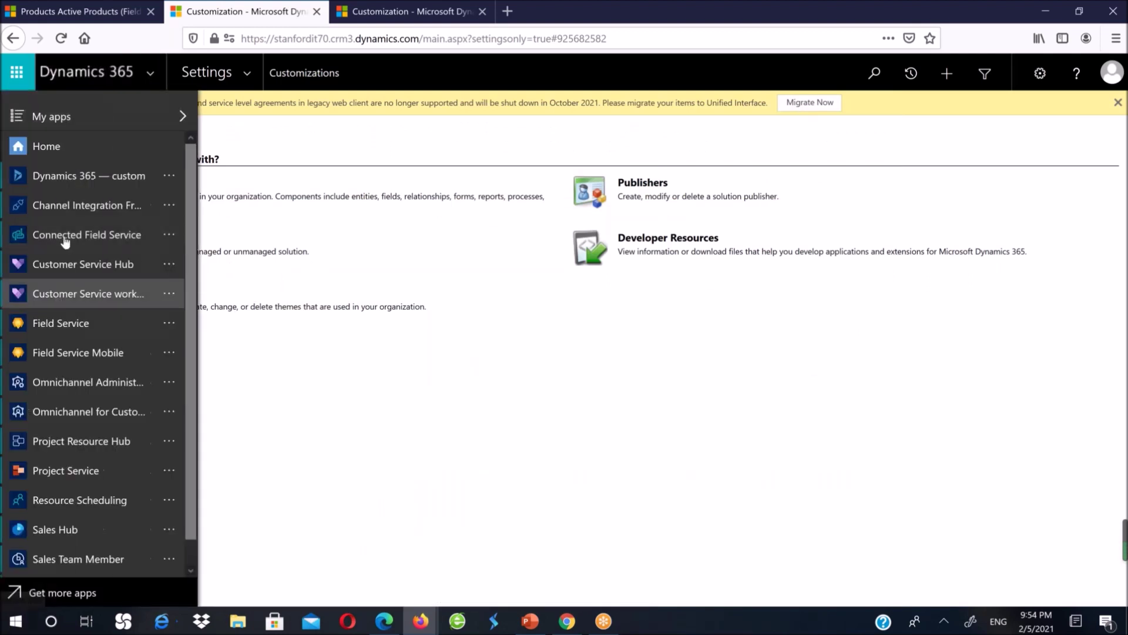
{"action": "left_click", "coordinate": [90, 236]}
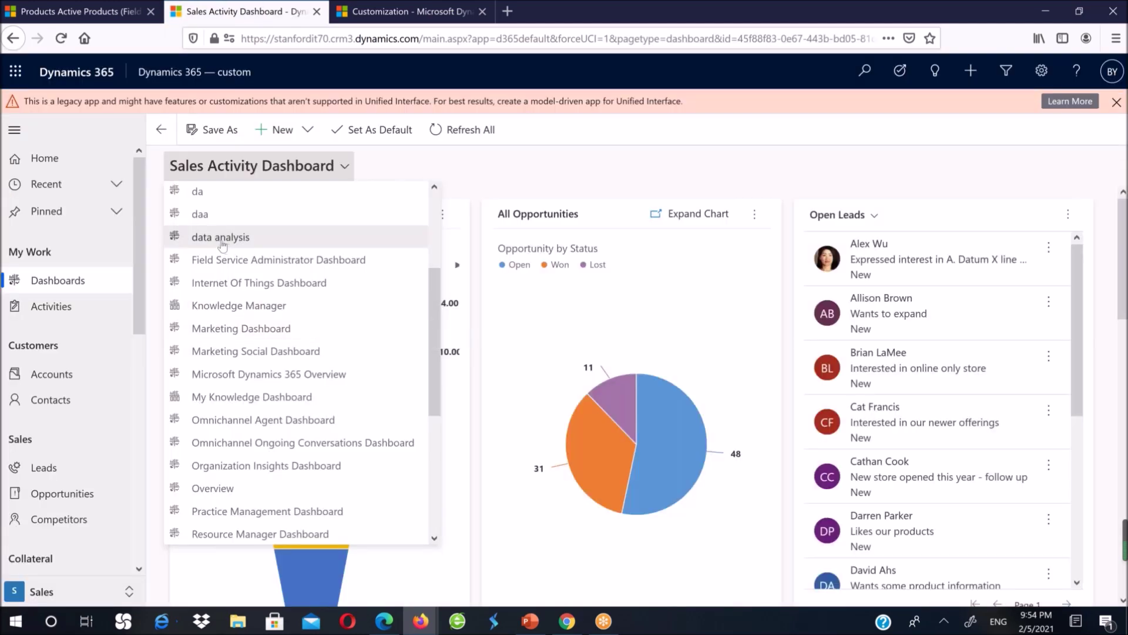
{"action": "left_click", "coordinate": [222, 238]}
{"action": "scroll", "coordinate": [432, 367], "scroll_direction": "down", "scroll_amount": 5}
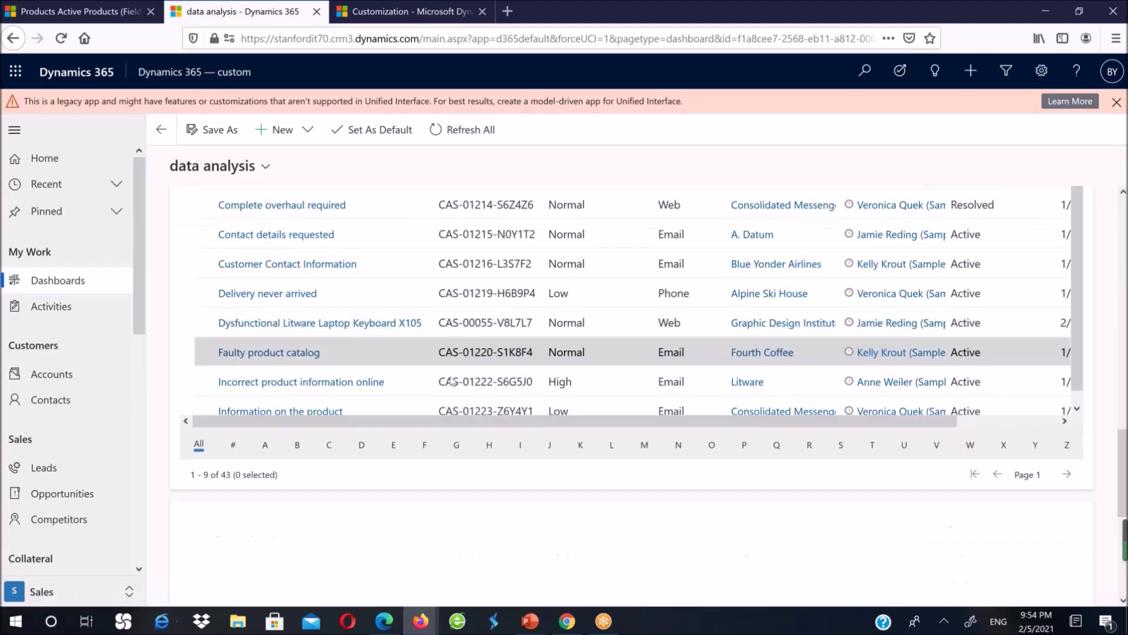
{"action": "scroll", "coordinate": [432, 368], "scroll_direction": "down", "scroll_amount": 5}
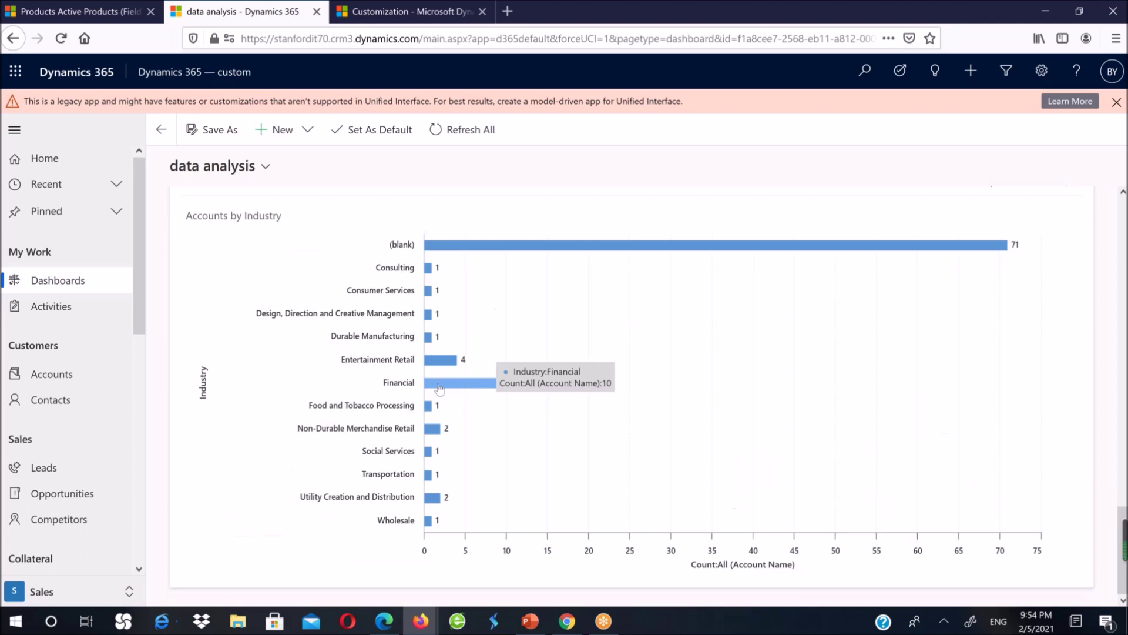
{"action": "scroll", "coordinate": [440, 376], "scroll_direction": "up", "scroll_amount": 5}
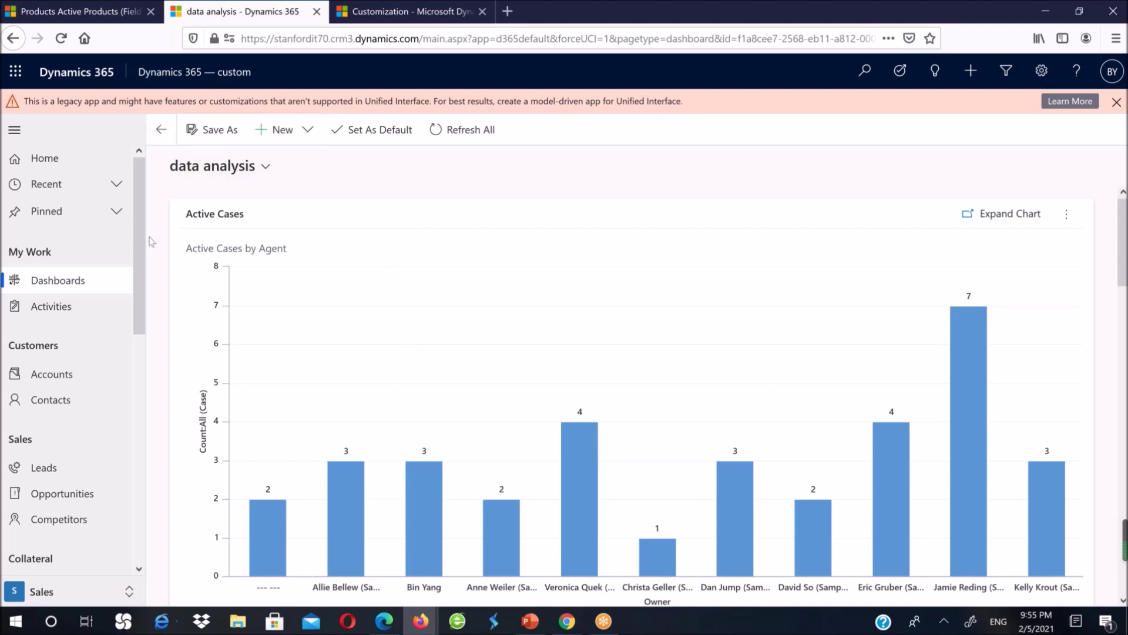
{"action": "scroll", "coordinate": [135, 346], "scroll_direction": "down", "scroll_amount": 3}
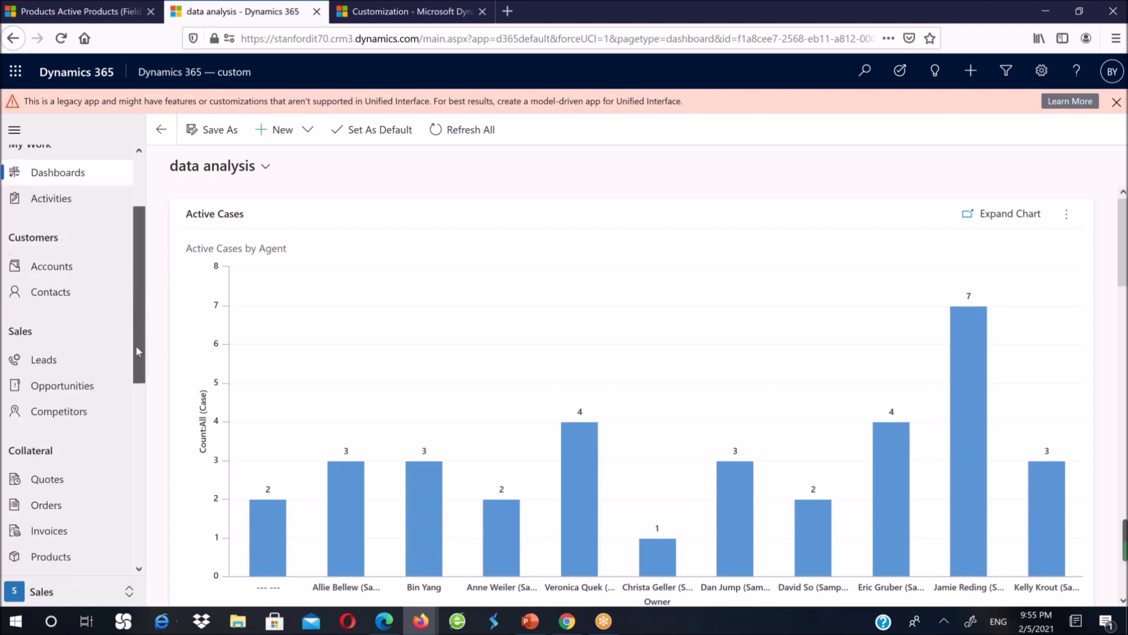
{"action": "scroll", "coordinate": [136, 345], "scroll_direction": "down", "scroll_amount": 2}
{"action": "scroll", "coordinate": [141, 329], "scroll_direction": "up", "scroll_amount": 2}
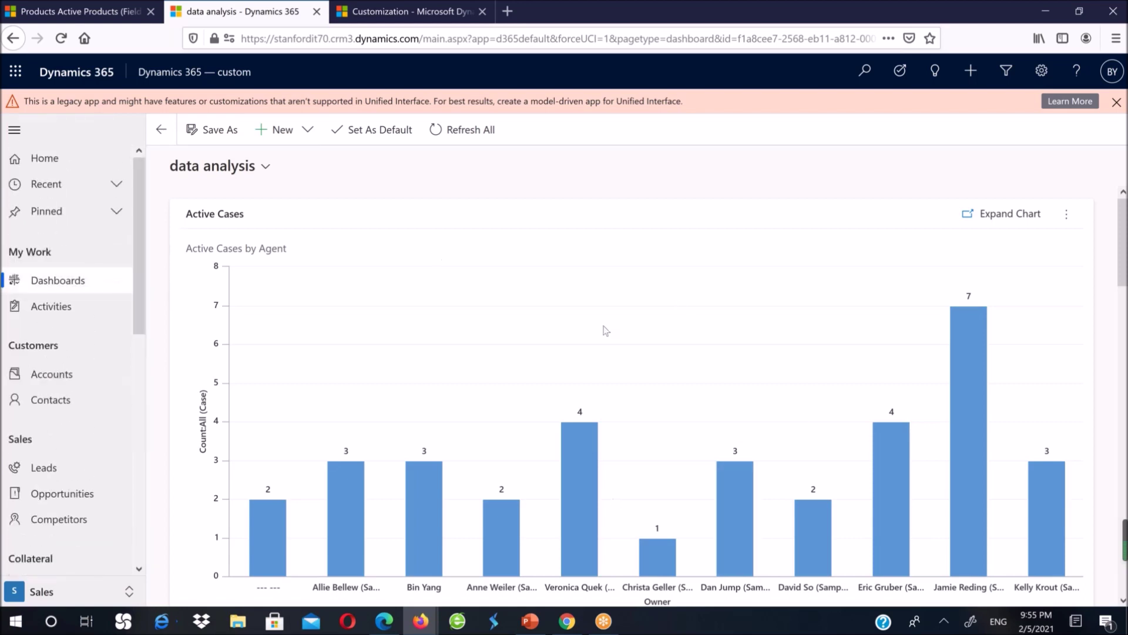
{"action": "left_click", "coordinate": [75, 289]}
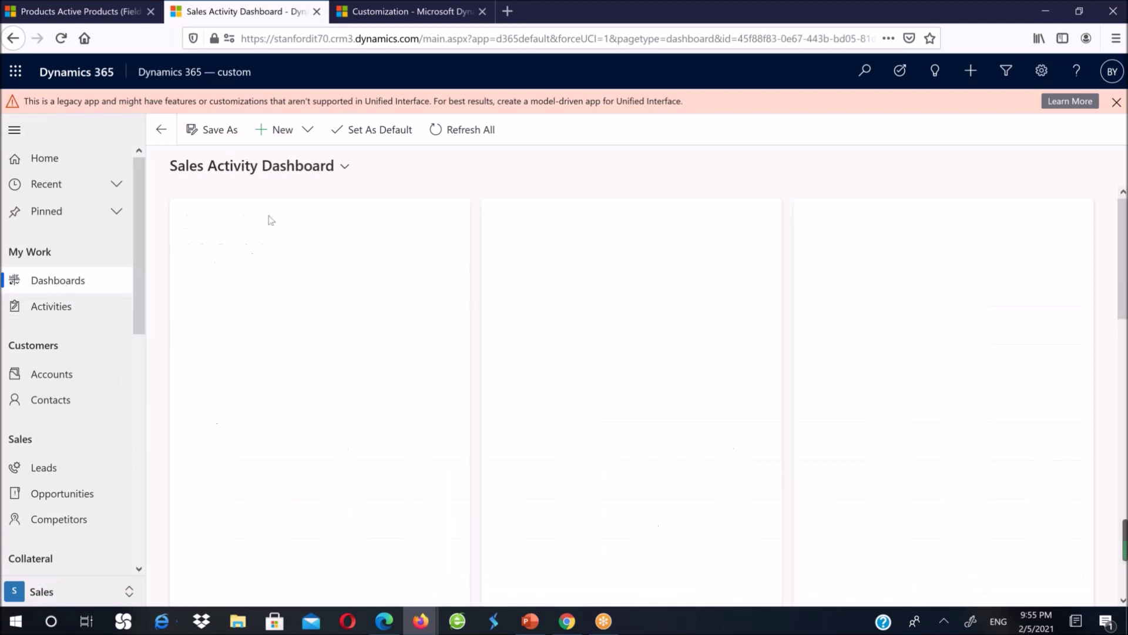
{"action": "mouse_move", "coordinate": [358, 477]}
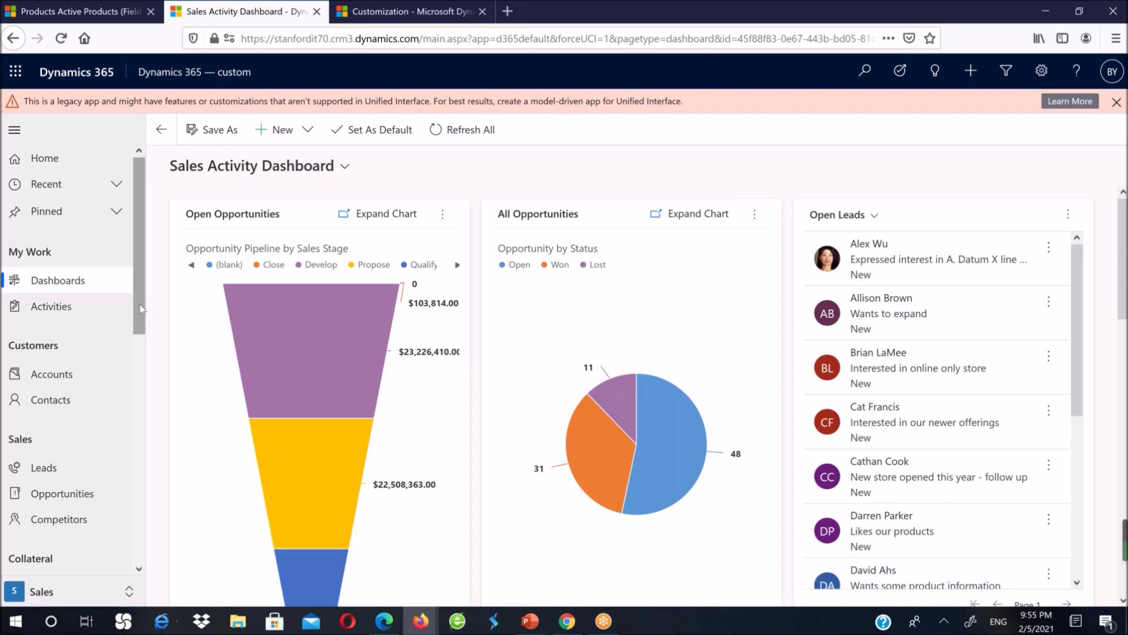
- Switch from the Sales area to the Service area and display its cases in the All Cases view
{"action": "scroll", "coordinate": [141, 343], "scroll_direction": "down", "scroll_amount": 1}
{"action": "scroll", "coordinate": [140, 343], "scroll_direction": "down", "scroll_amount": 1}
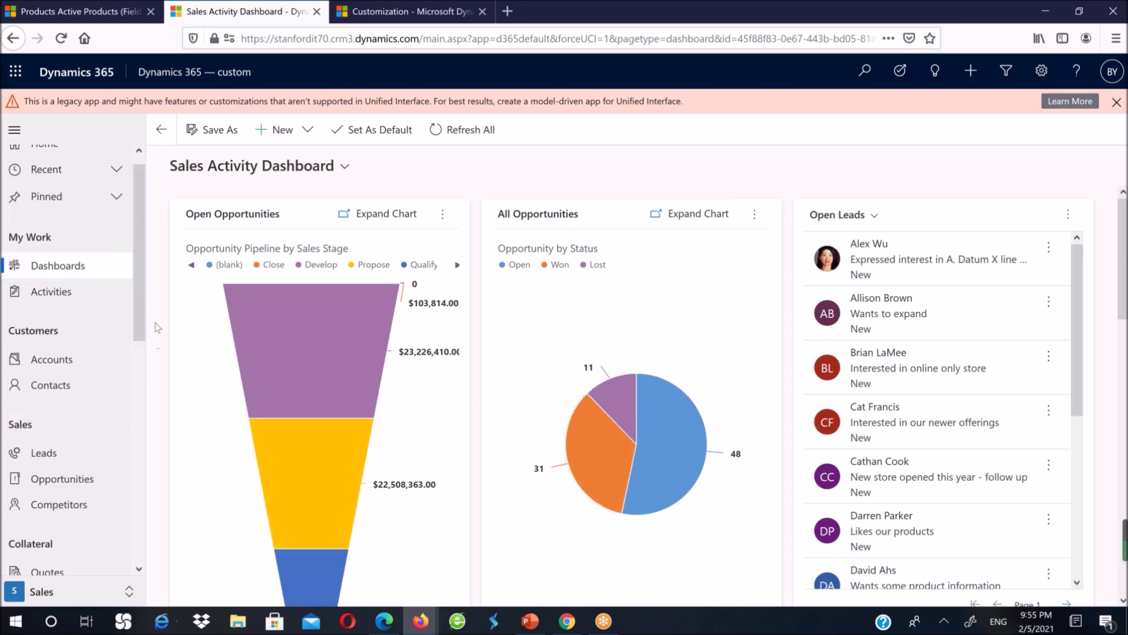
{"action": "left_click_drag", "start_coordinate": [140, 322], "coordinate": [171, 569]}
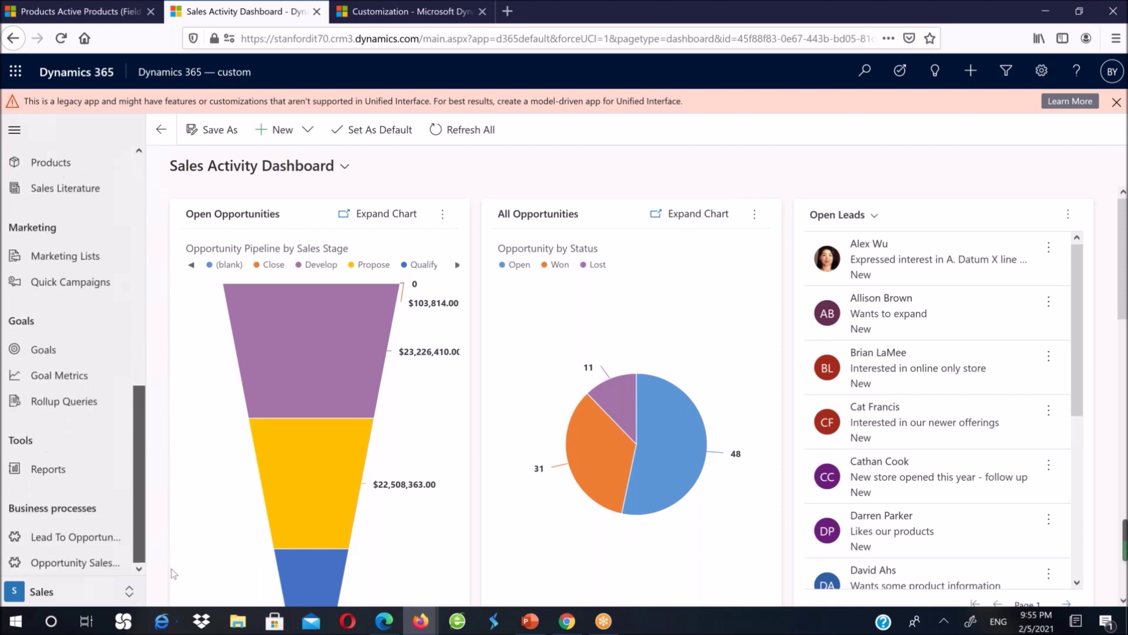
{"action": "left_click", "coordinate": [129, 591]}
{"action": "left_click", "coordinate": [47, 512]}
{"action": "left_click", "coordinate": [288, 166]}
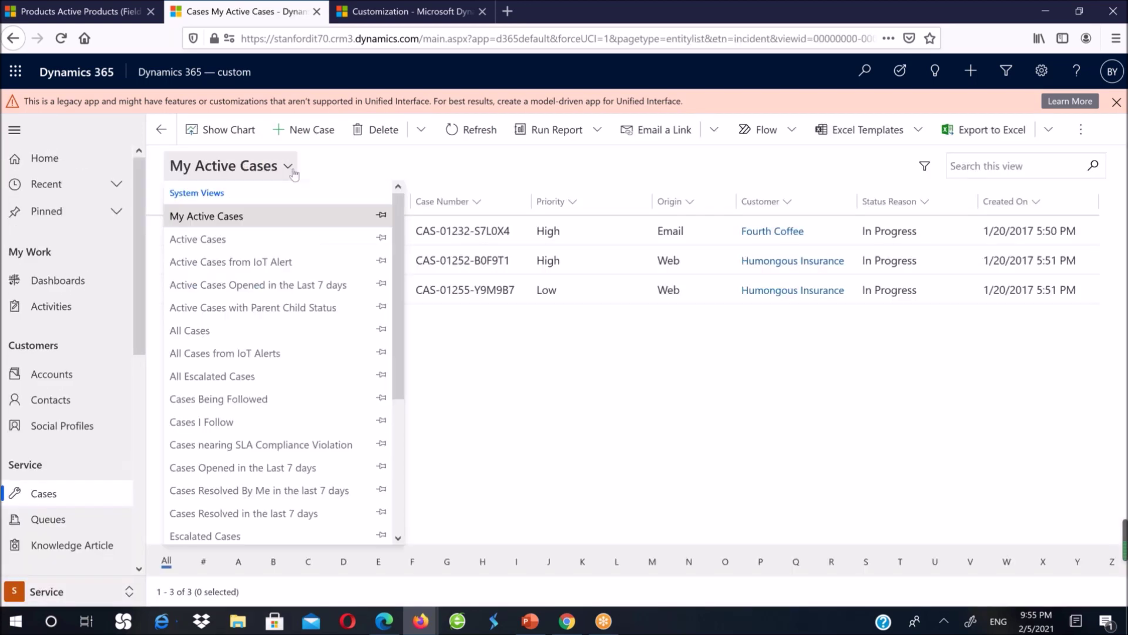
{"action": "left_click", "coordinate": [291, 169]}
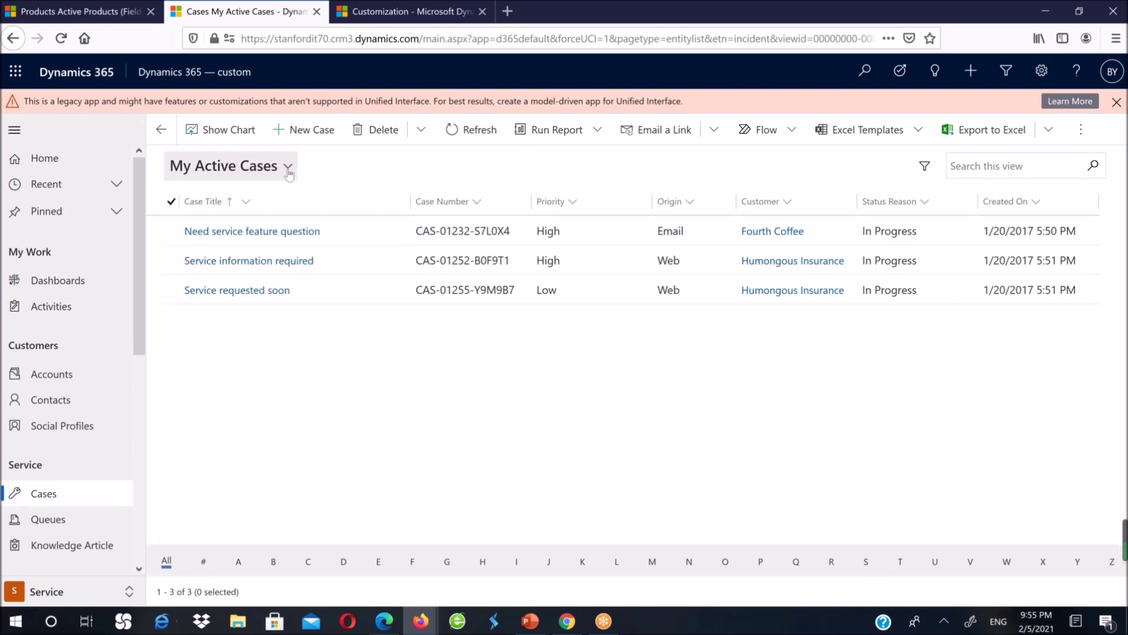
{"action": "left_click", "coordinate": [288, 166]}
{"action": "left_click", "coordinate": [199, 332]}
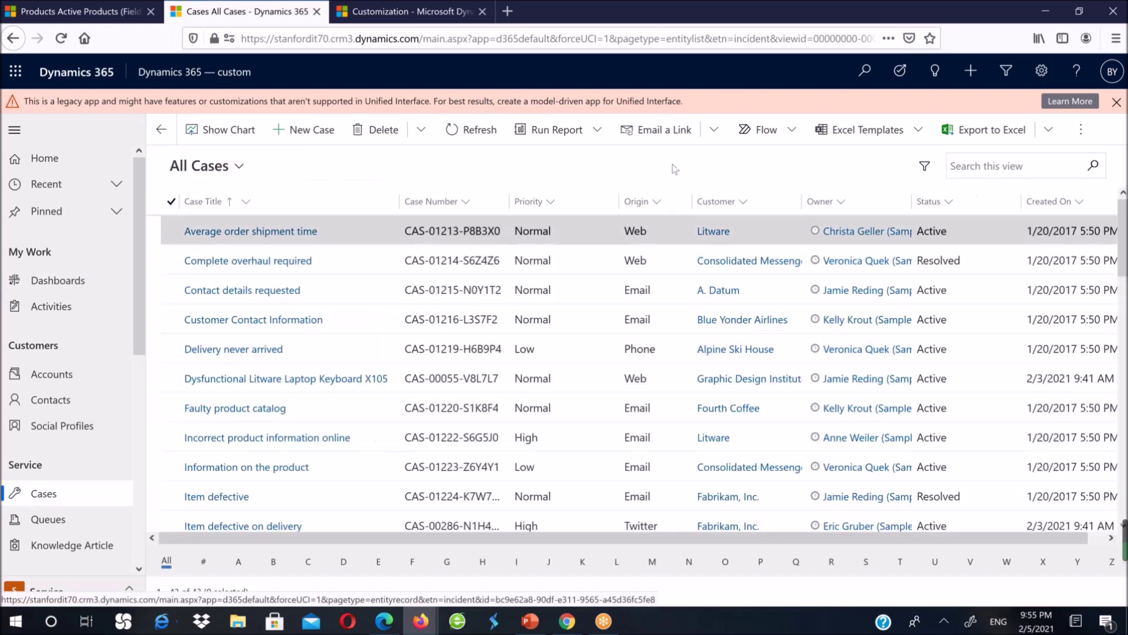
- Run the "data analysis report" from the All Cases list and review the case rows on its first page
{"action": "left_click", "coordinate": [598, 131]}
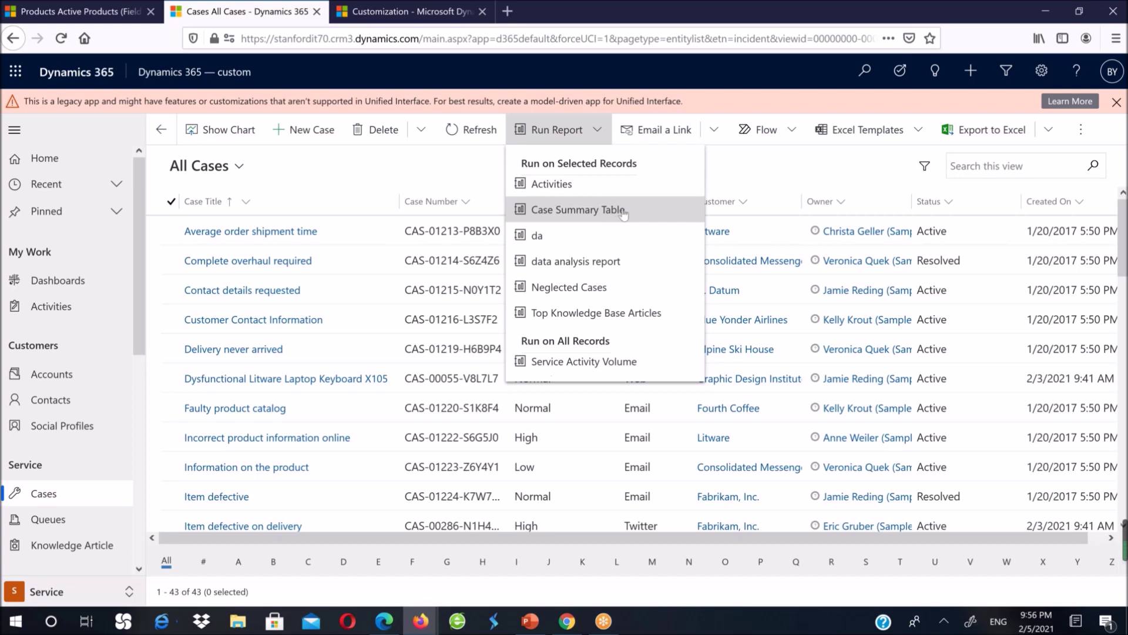
{"action": "left_click", "coordinate": [587, 261]}
{"action": "left_click", "coordinate": [635, 467]}
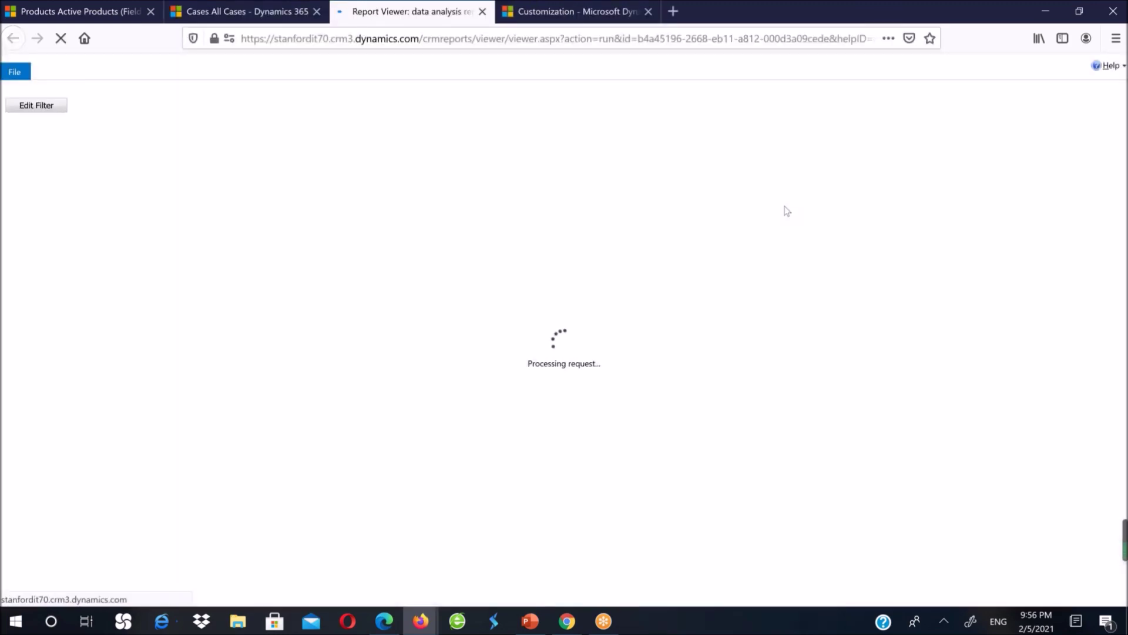
{"action": "scroll", "coordinate": [520, 279], "scroll_direction": "down", "scroll_amount": 5}
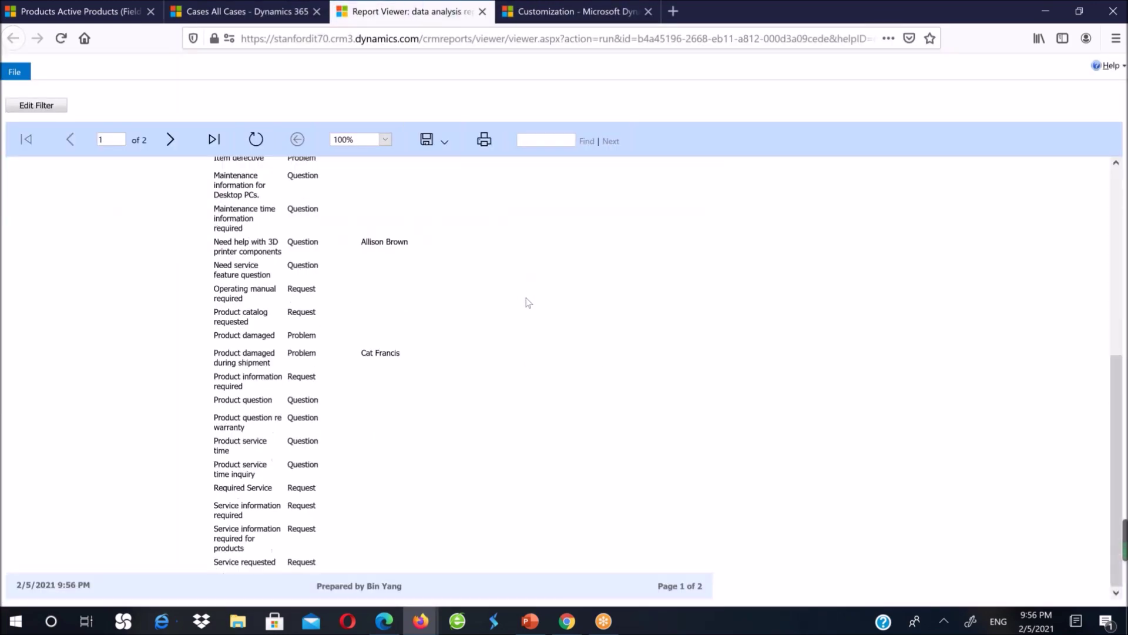
{"action": "scroll", "coordinate": [526, 295], "scroll_direction": "up", "scroll_amount": 5}
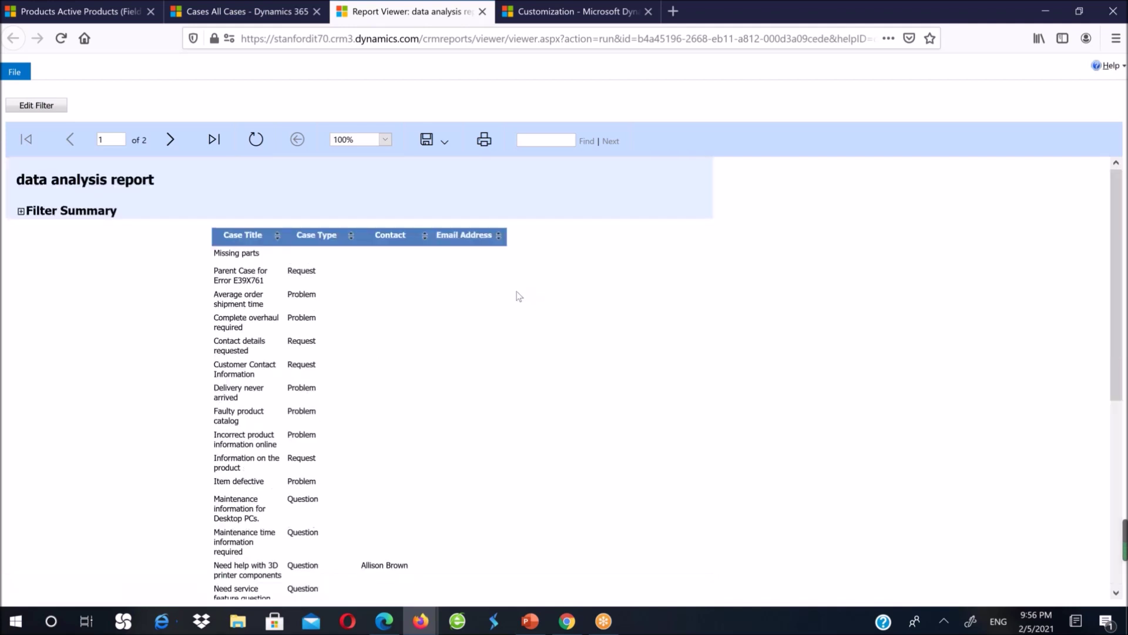
{"action": "scroll", "coordinate": [513, 302], "scroll_direction": "down", "scroll_amount": 5}
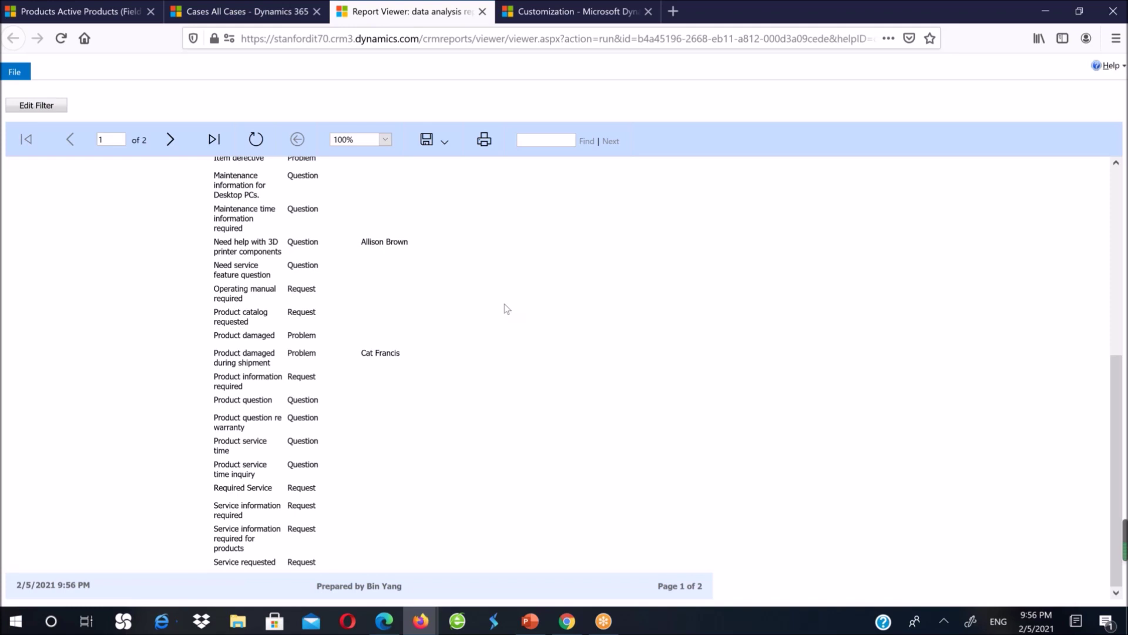
- Recheck the first page of the case report, switch to Dynamics 365 Home in Edge and open the non-sandbox Business Central app
{"action": "scroll", "coordinate": [496, 328], "scroll_direction": "up", "scroll_amount": 5}
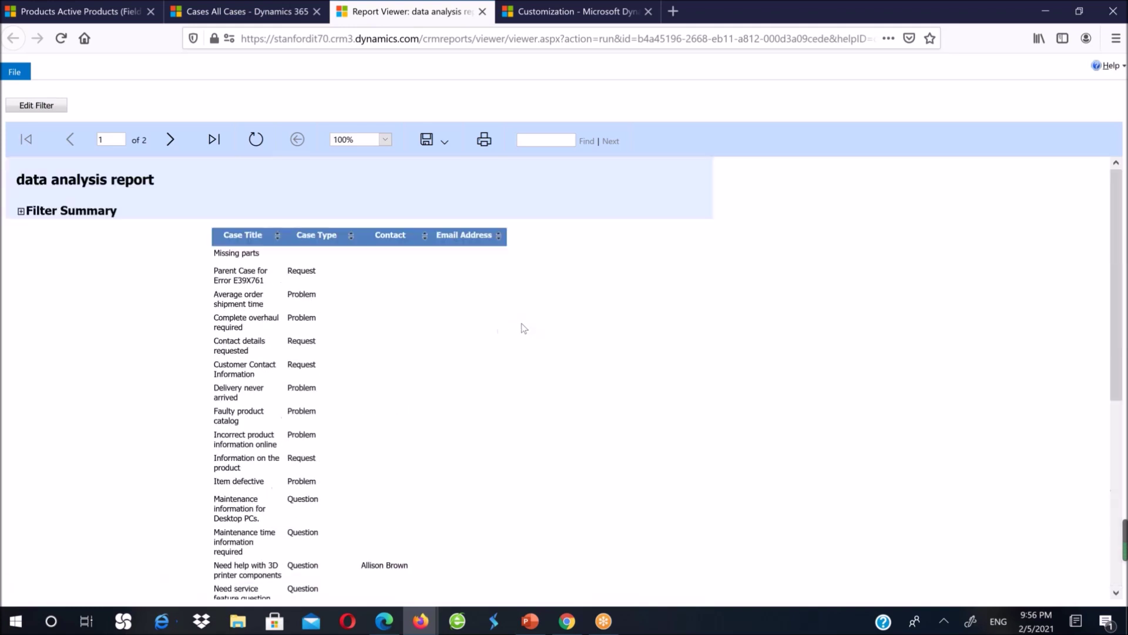
{"action": "scroll", "coordinate": [526, 327], "scroll_direction": "down", "scroll_amount": 5}
{"action": "mouse_move", "coordinate": [422, 620]}
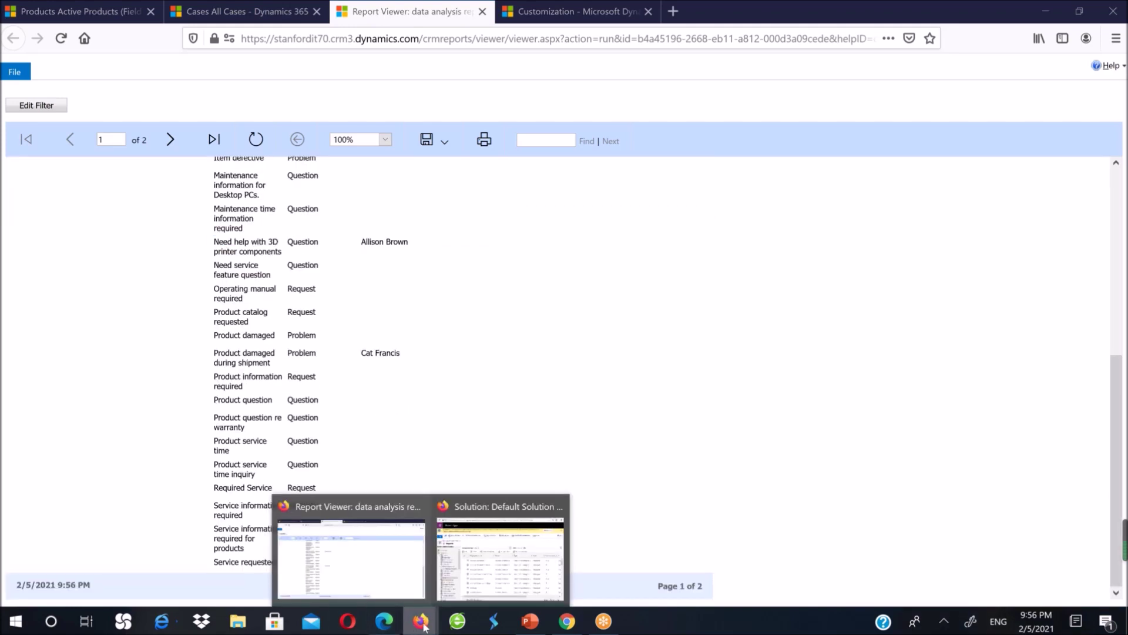
{"action": "left_click", "coordinate": [384, 621]}
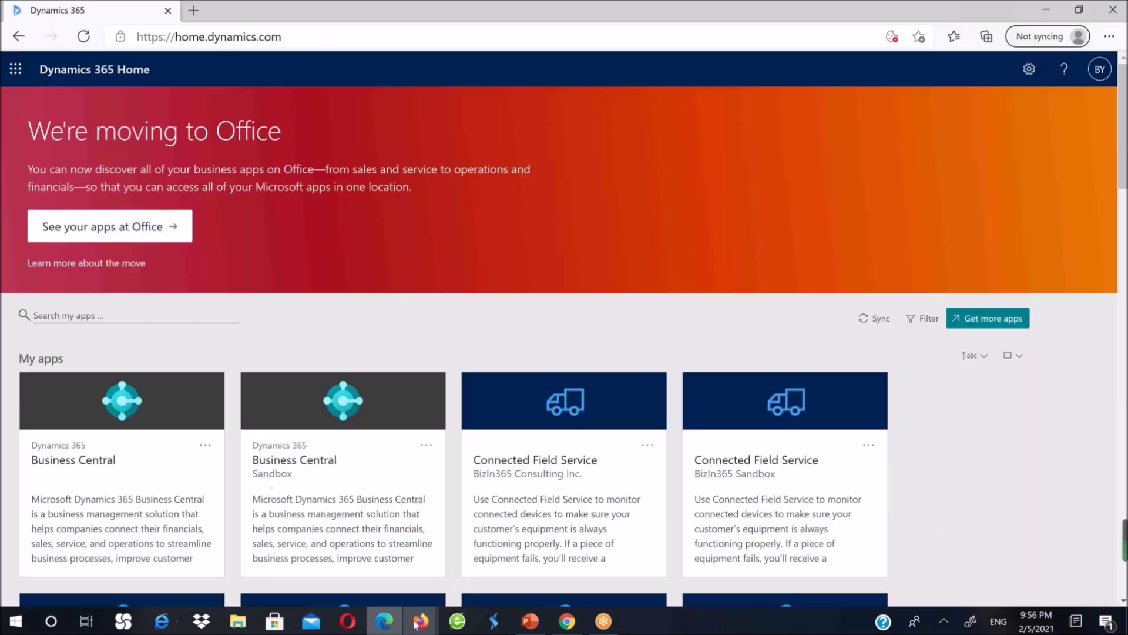
{"action": "left_click", "coordinate": [115, 471]}
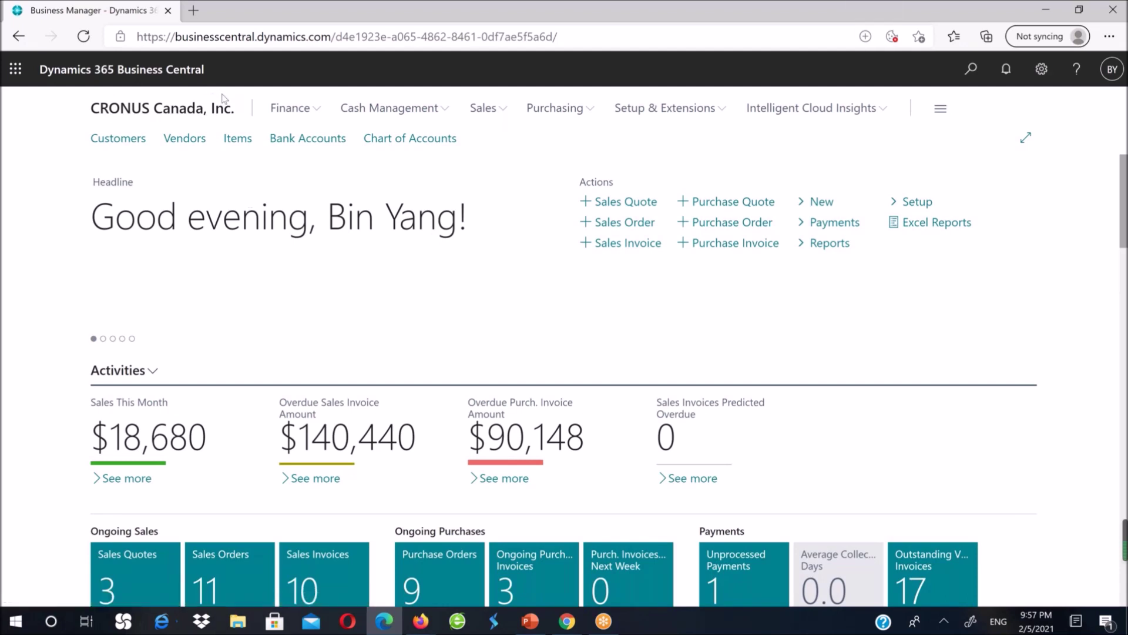
- Browse the Finance, Cash Management and Purchasing links of CRONUS Canada, Inc. and review the Activities tiles
{"action": "left_click", "coordinate": [309, 113]}
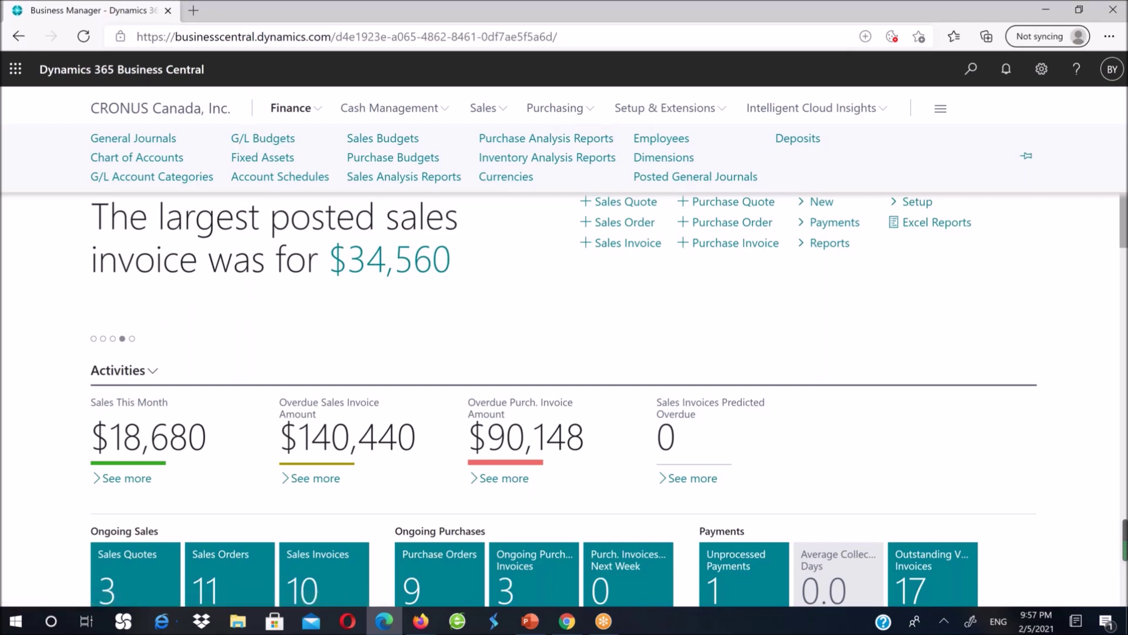
{"action": "left_click", "coordinate": [386, 112]}
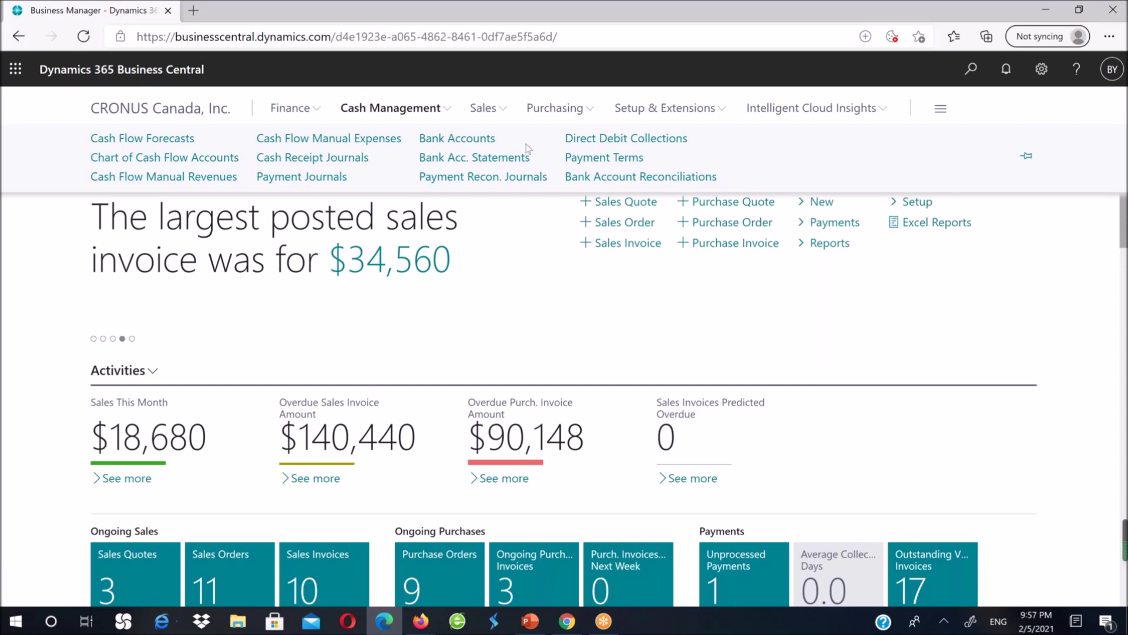
{"action": "left_click", "coordinate": [569, 111]}
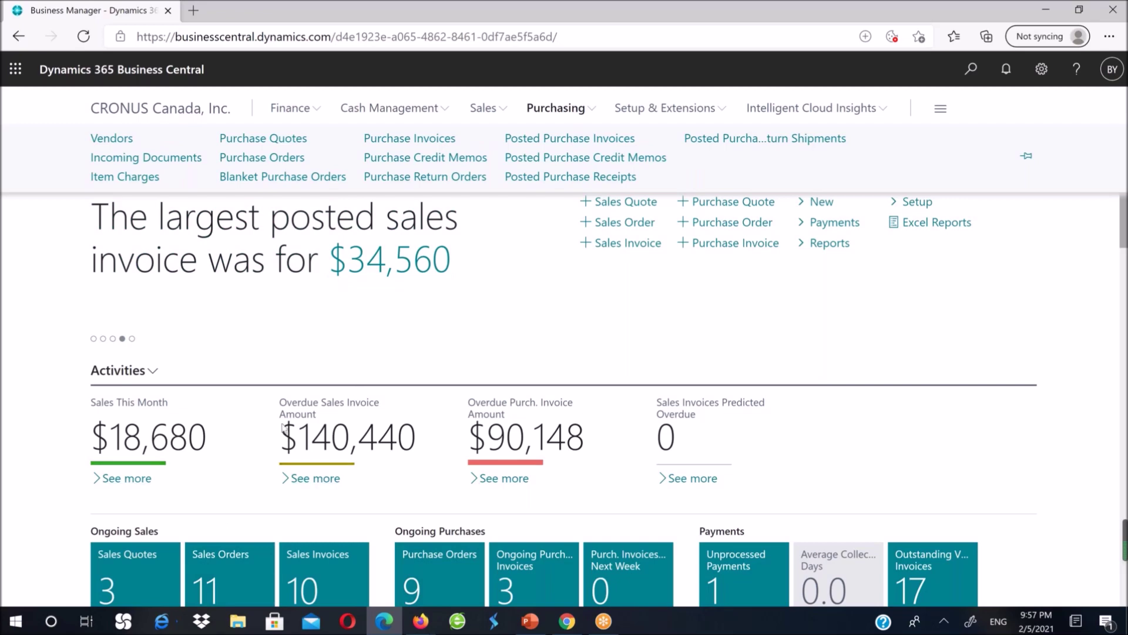
{"action": "scroll", "coordinate": [514, 276], "scroll_direction": "down", "scroll_amount": 3}
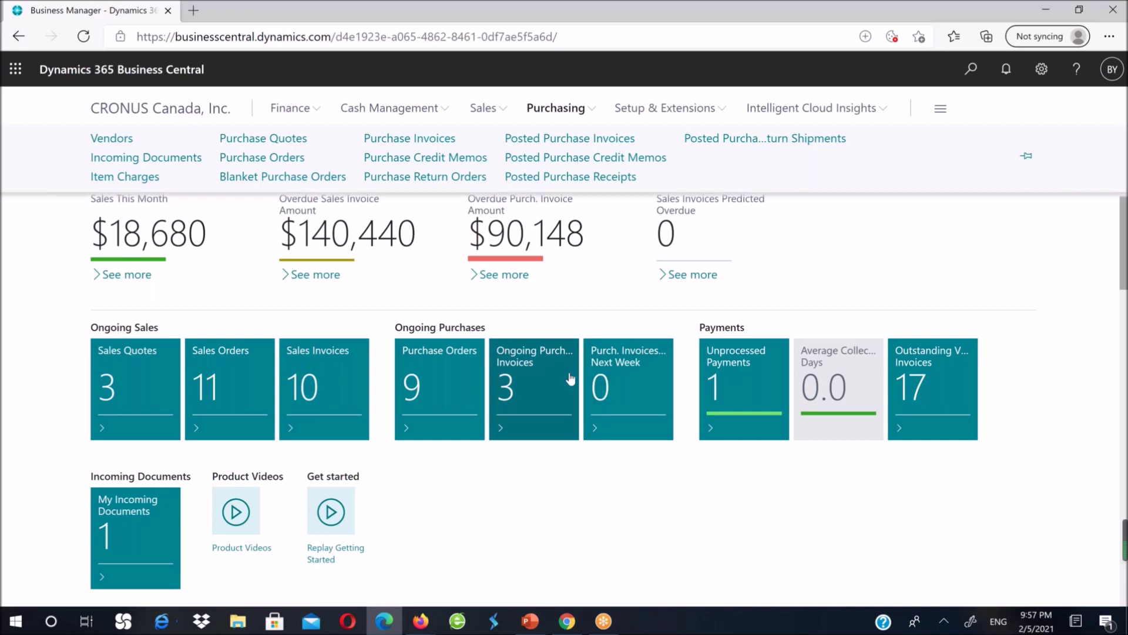
{"action": "scroll", "coordinate": [570, 376], "scroll_direction": "up", "scroll_amount": 3}
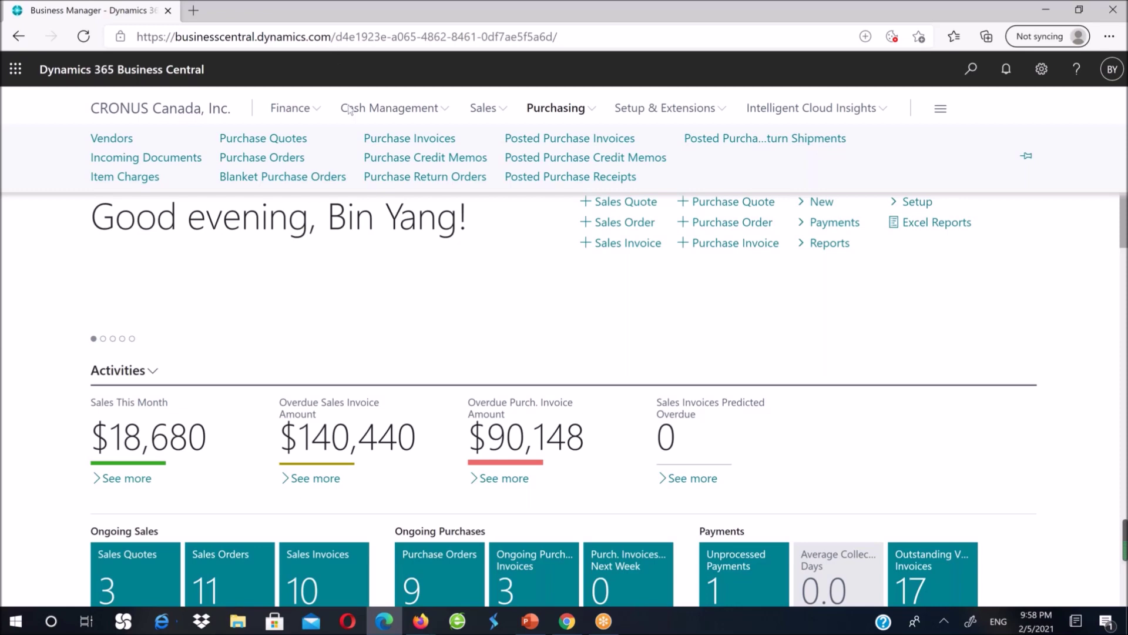
- Expand the Intelligent Cloud Insights links, glance over the home page and collapse them again
{"action": "mouse_move", "coordinate": [424, 182]}
{"action": "mouse_move", "coordinate": [411, 160]}
{"action": "left_click", "coordinate": [888, 114]}
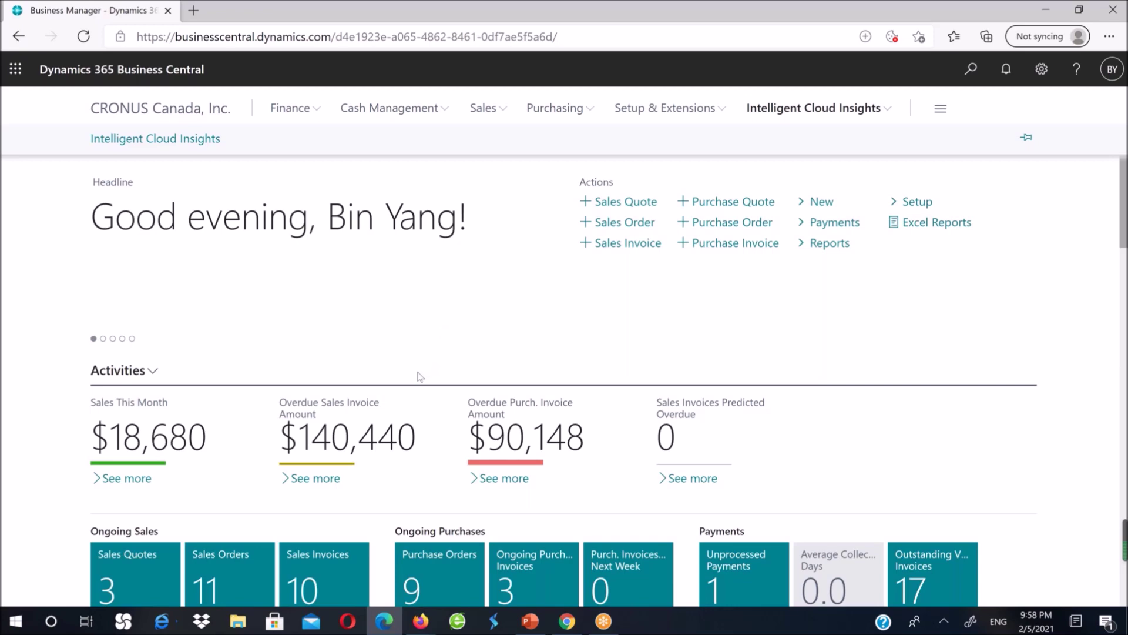
{"action": "scroll", "coordinate": [371, 336], "scroll_direction": "down", "scroll_amount": 5}
{"action": "scroll", "coordinate": [417, 307], "scroll_direction": "up", "scroll_amount": 5}
{"action": "left_click", "coordinate": [883, 117]}
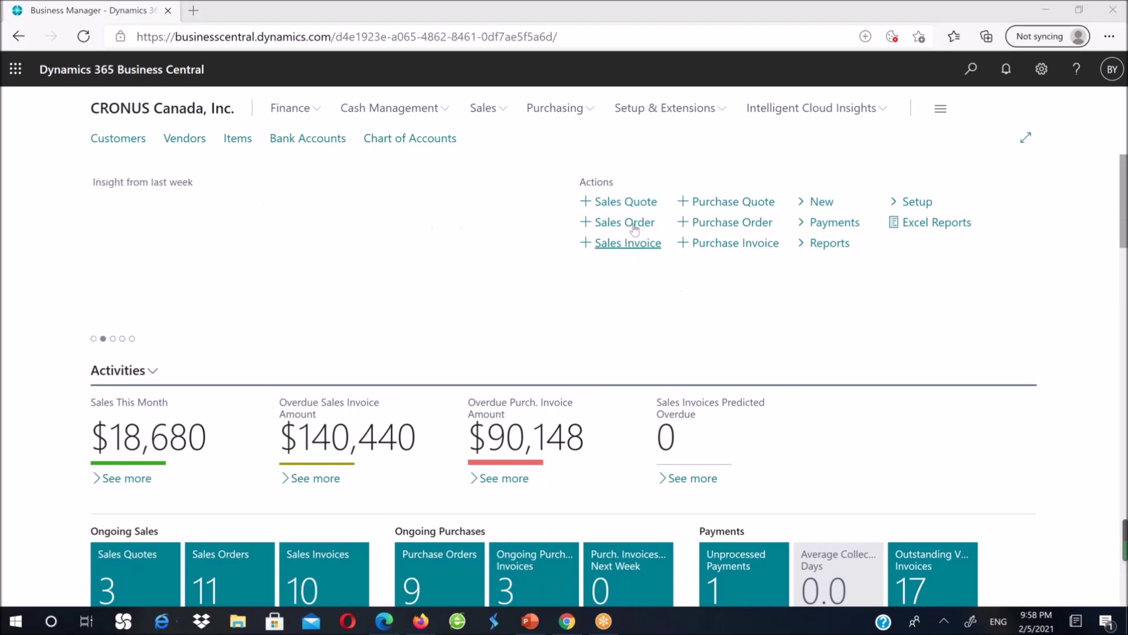
- Review the home page's activity tiles, the Top Five Customers by Sales Value chart, Favourite Accounts, Trial Balance and Power BI Reports
{"action": "scroll", "coordinate": [500, 277], "scroll_direction": "down", "scroll_amount": 5}
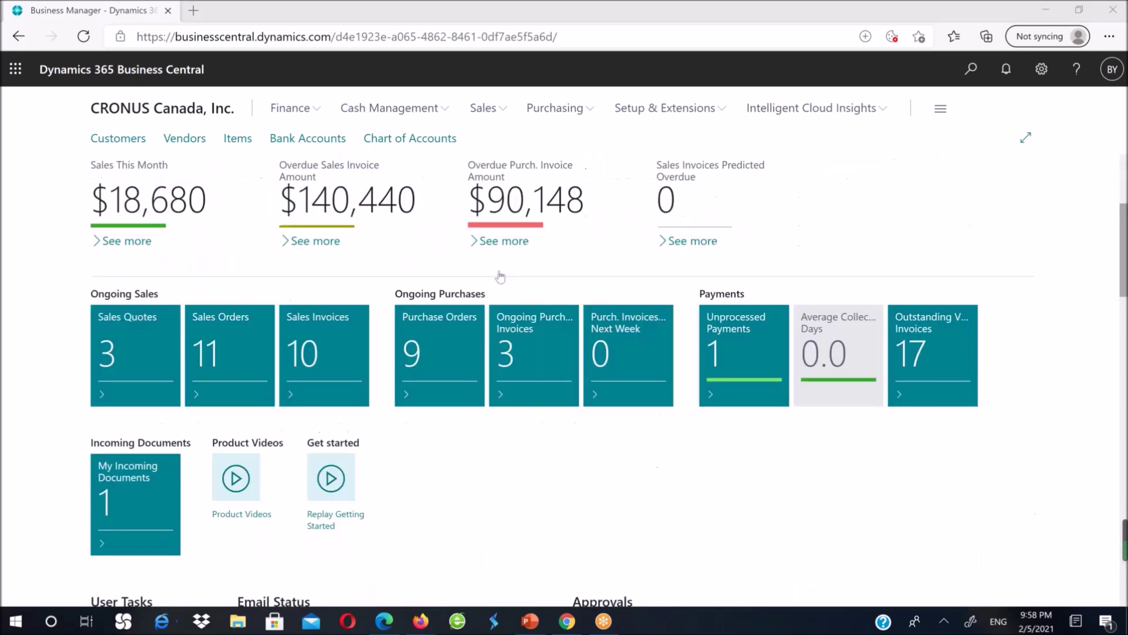
{"action": "scroll", "coordinate": [499, 275], "scroll_direction": "up", "scroll_amount": 5}
{"action": "scroll", "coordinate": [207, 458], "scroll_direction": "down", "scroll_amount": 1}
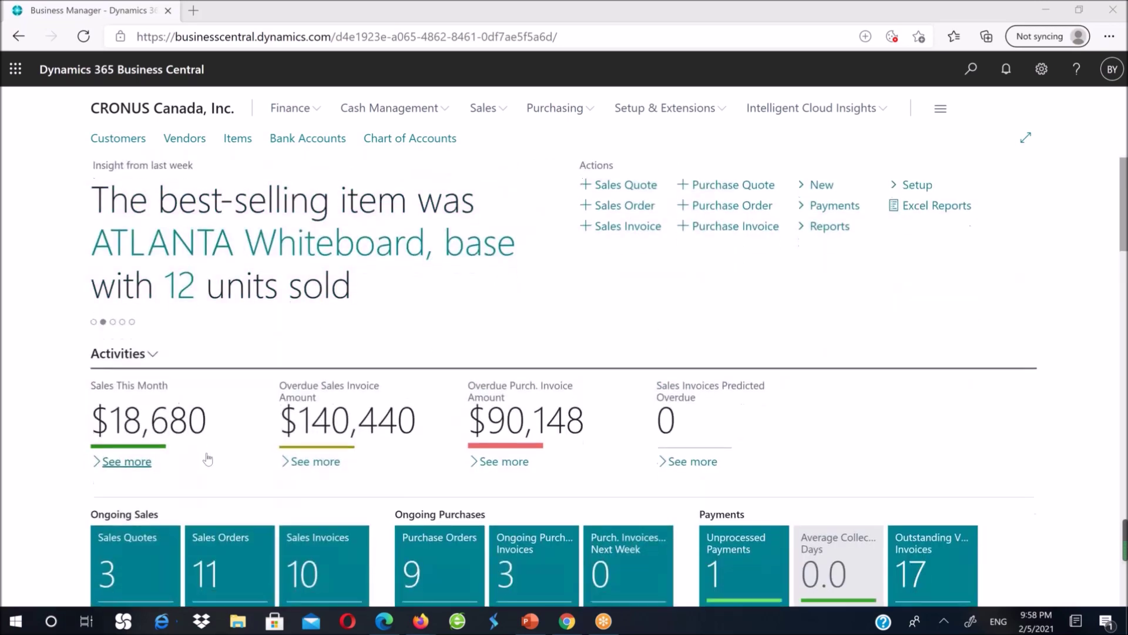
{"action": "scroll", "coordinate": [200, 406], "scroll_direction": "down", "scroll_amount": 5}
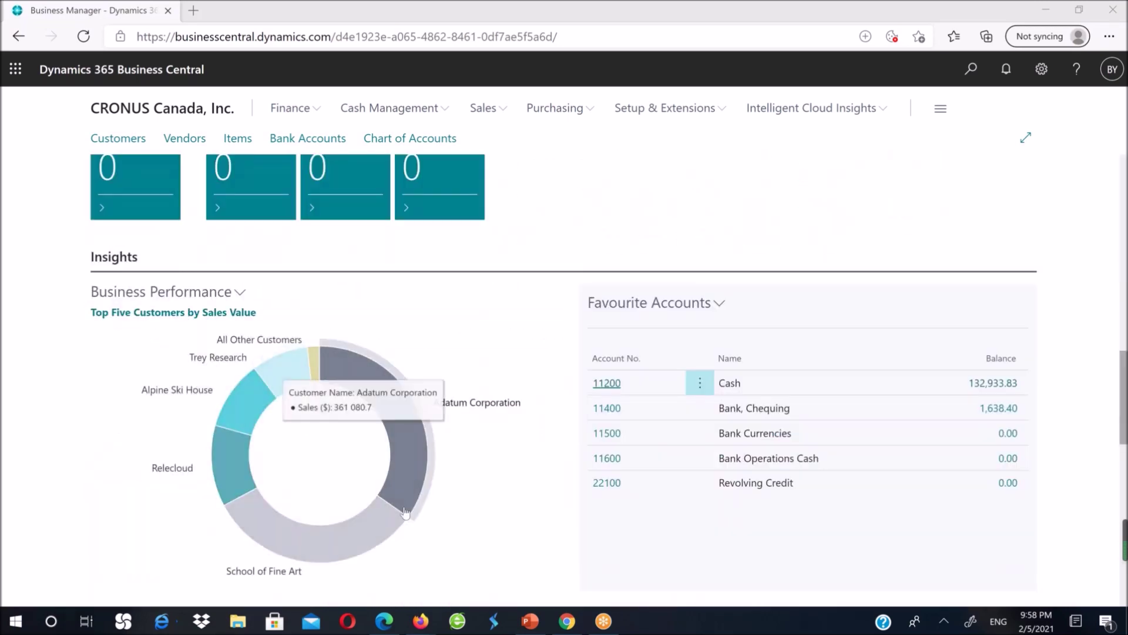
{"action": "mouse_move", "coordinate": [387, 376]}
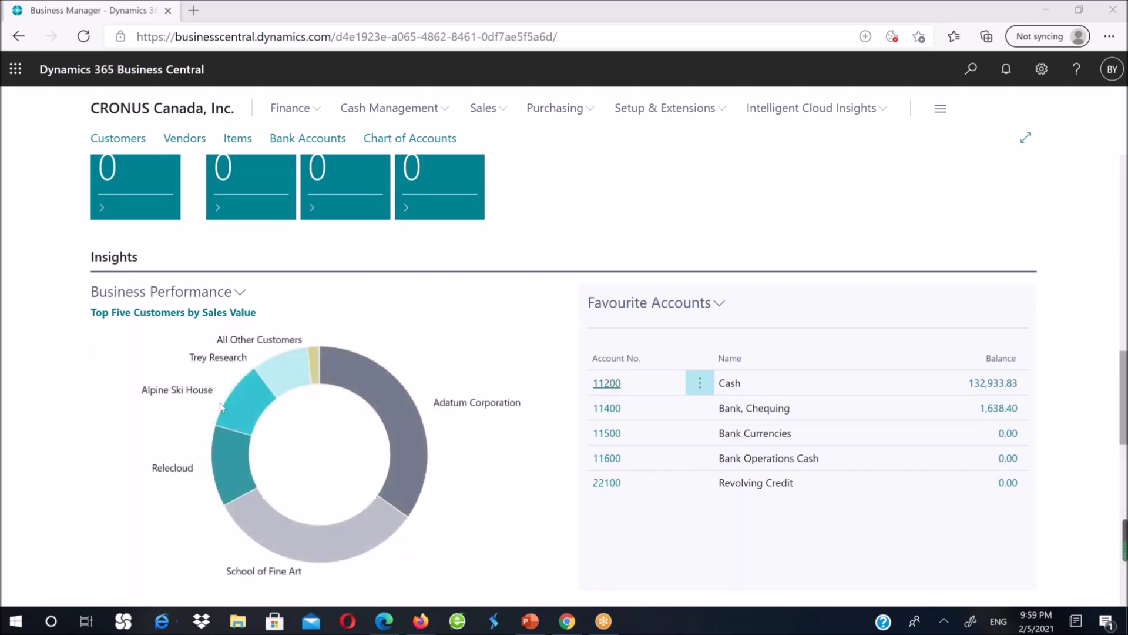
{"action": "mouse_move", "coordinate": [239, 405]}
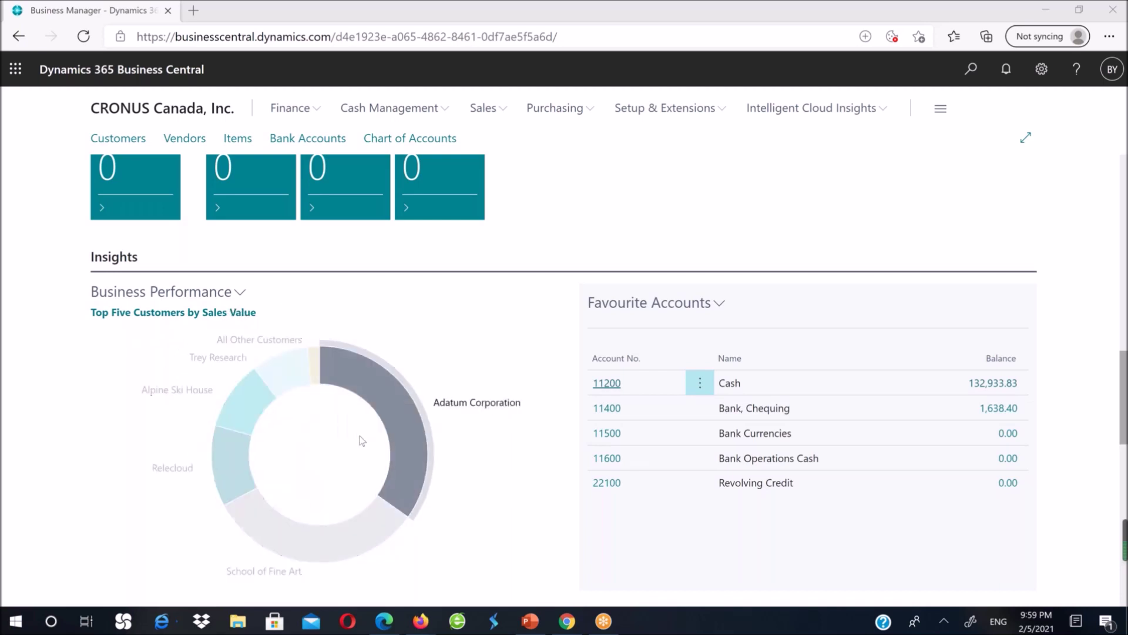
{"action": "scroll", "coordinate": [360, 433], "scroll_direction": "down", "scroll_amount": 5}
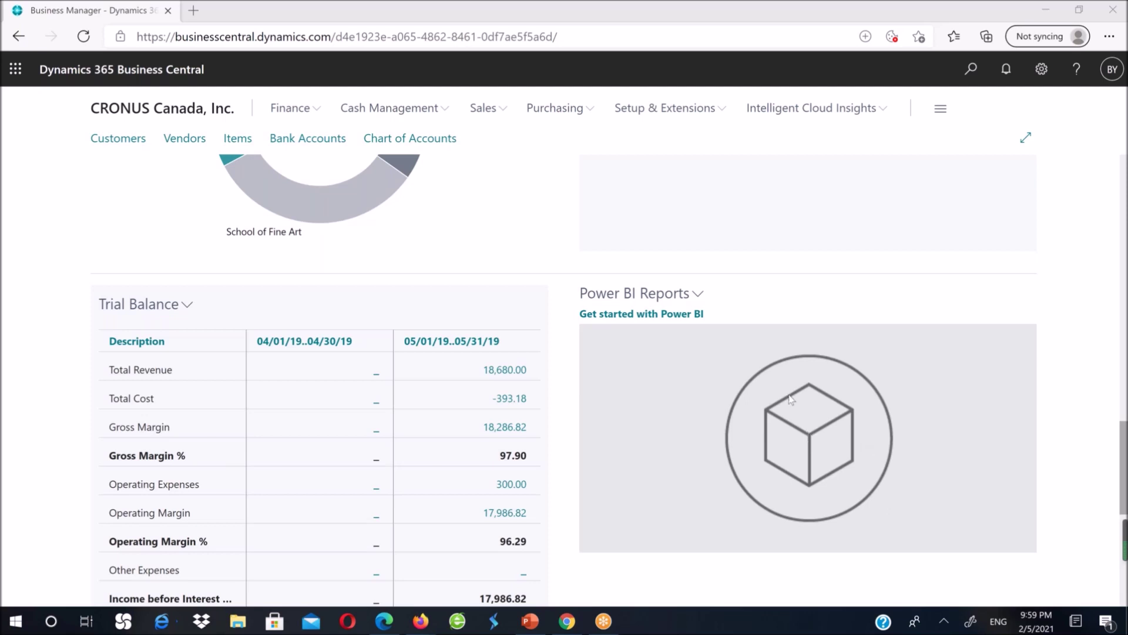
{"action": "scroll", "coordinate": [810, 464], "scroll_direction": "up", "scroll_amount": 15}
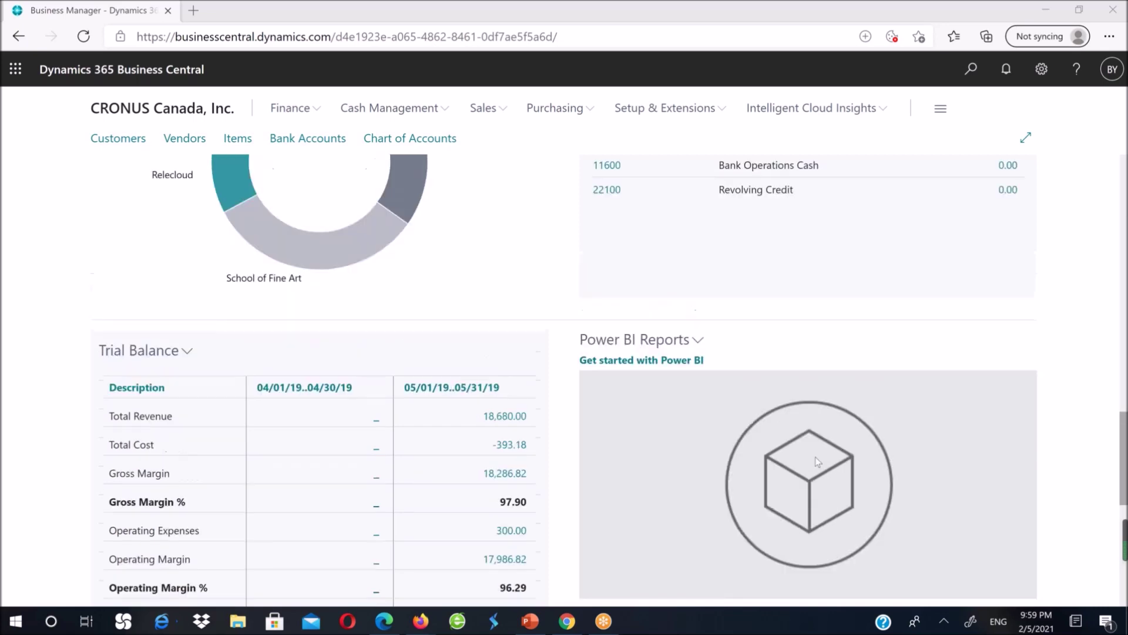
- Look over the Business Manager home page again, from the headline and Activities to the Self-Service and Insights sections
{"action": "scroll", "coordinate": [818, 464], "scroll_direction": "up", "scroll_amount": 5}
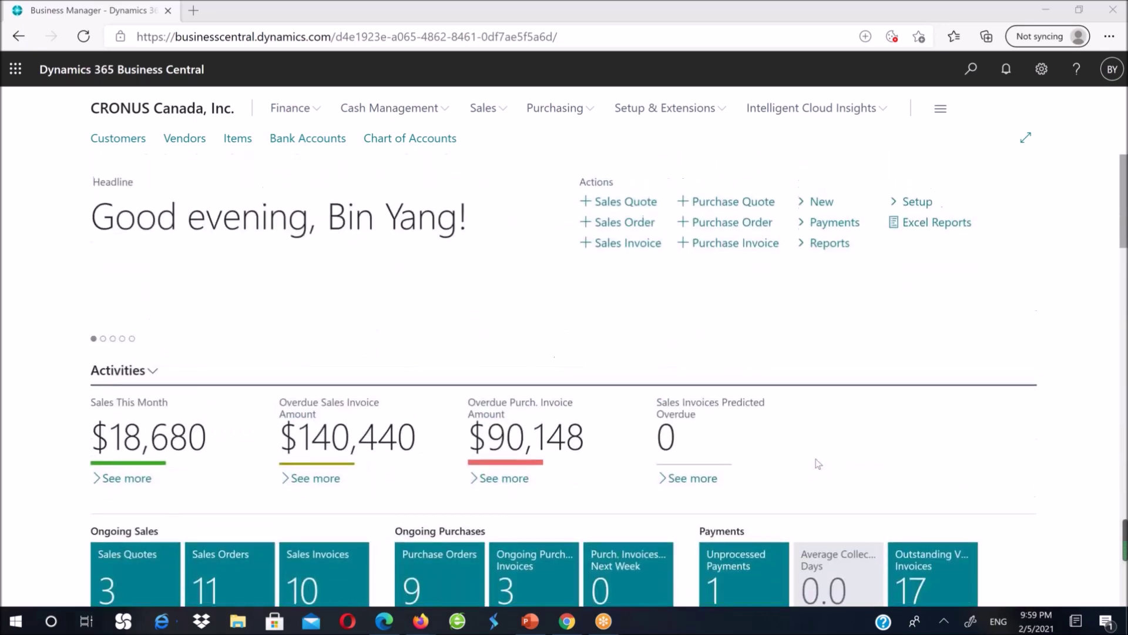
{"action": "scroll", "coordinate": [819, 461], "scroll_direction": "down", "scroll_amount": 12}
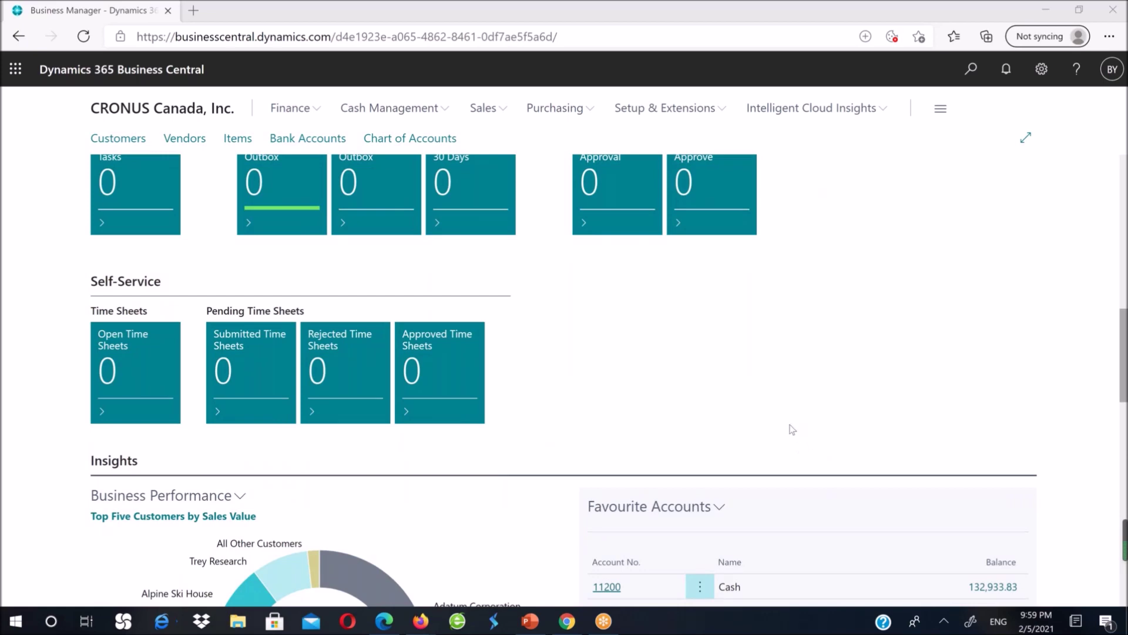
{"action": "scroll", "coordinate": [771, 398], "scroll_direction": "up", "scroll_amount": 10}
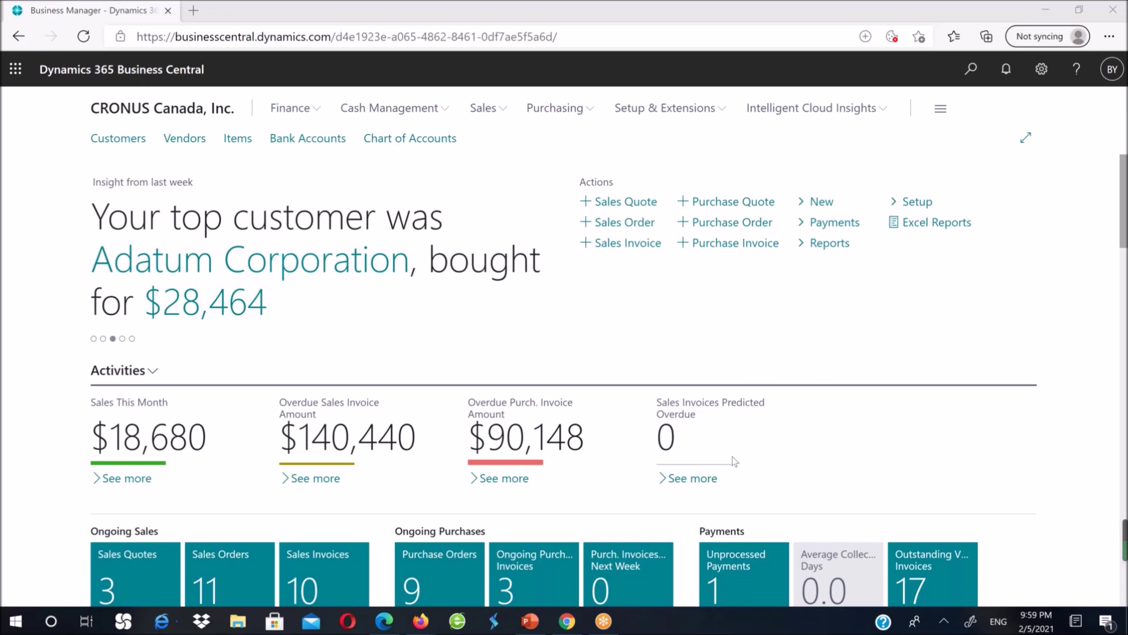
{"action": "mouse_move", "coordinate": [605, 620]}
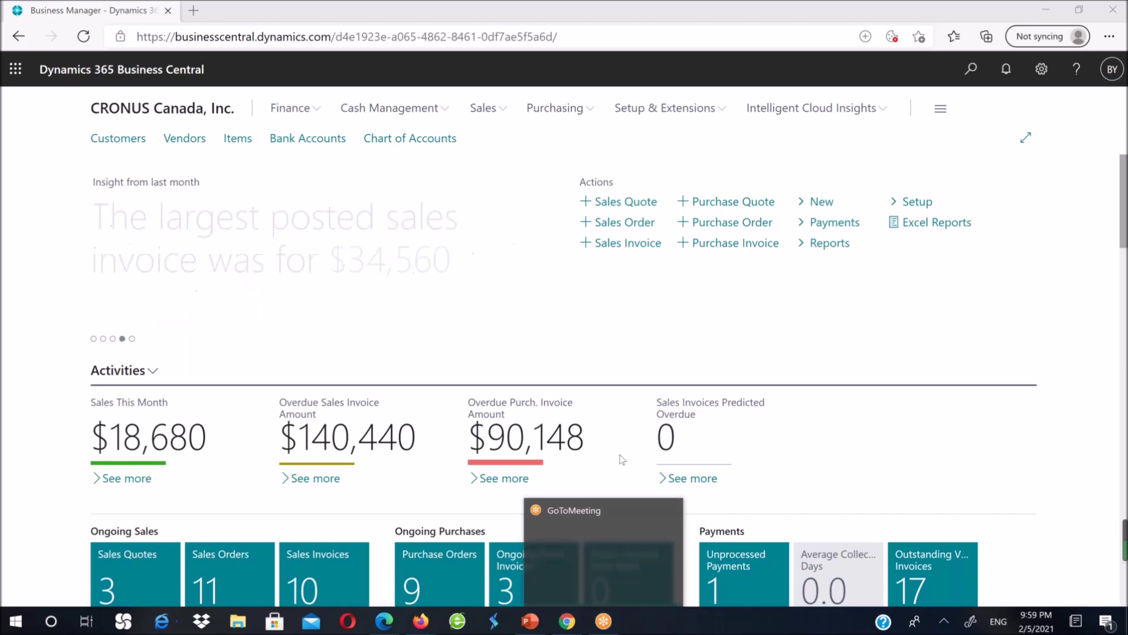
{"action": "scroll", "coordinate": [820, 332], "scroll_direction": "down", "scroll_amount": 4}
{"action": "scroll", "coordinate": [820, 332], "scroll_direction": "up", "scroll_amount": 4}
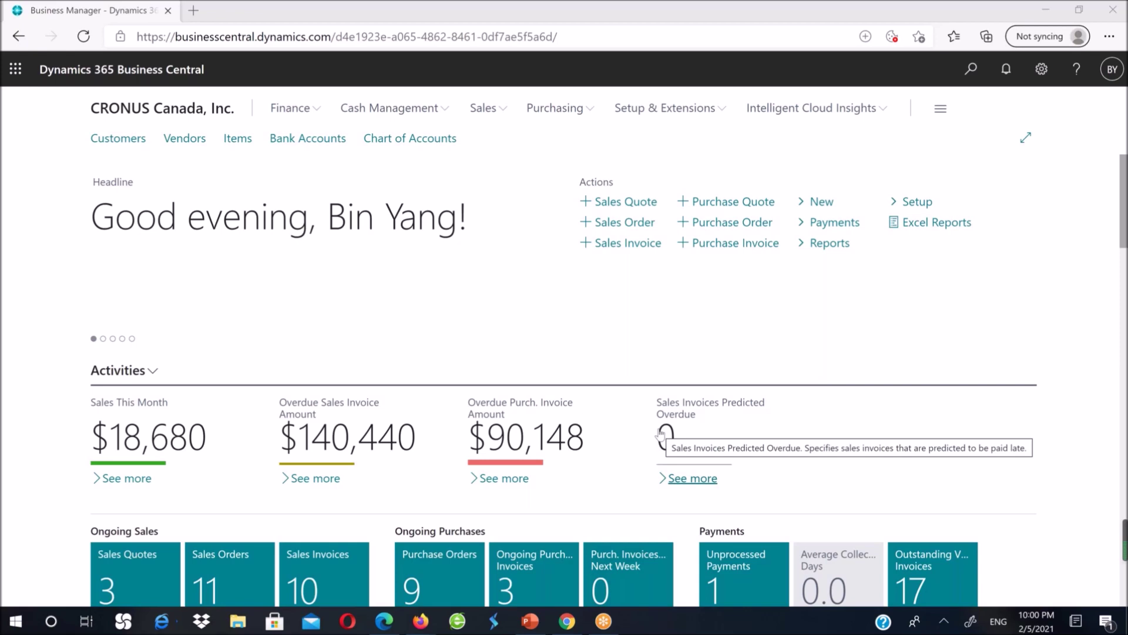
{"action": "scroll", "coordinate": [659, 432], "scroll_direction": "down", "scroll_amount": 7}
- Switch to the business processes presentation in PowerPoint and select slide 11
{"action": "key", "text": "alt+Tab"}
{"action": "scroll", "coordinate": [75, 439], "scroll_direction": "down", "scroll_amount": 10}
{"action": "left_click", "coordinate": [103, 430]}
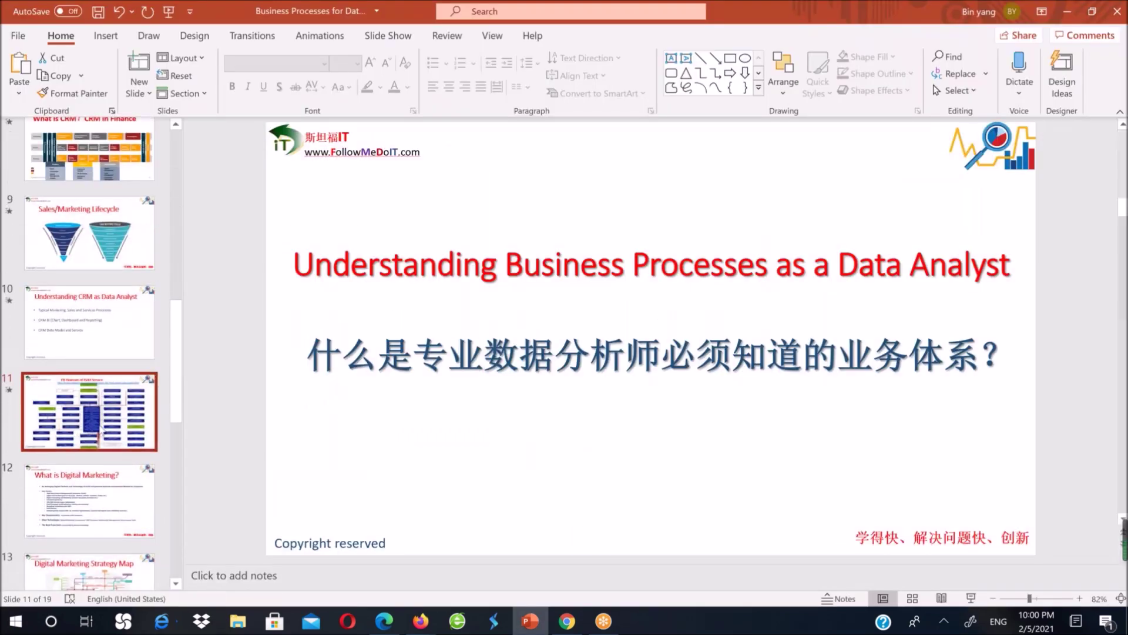
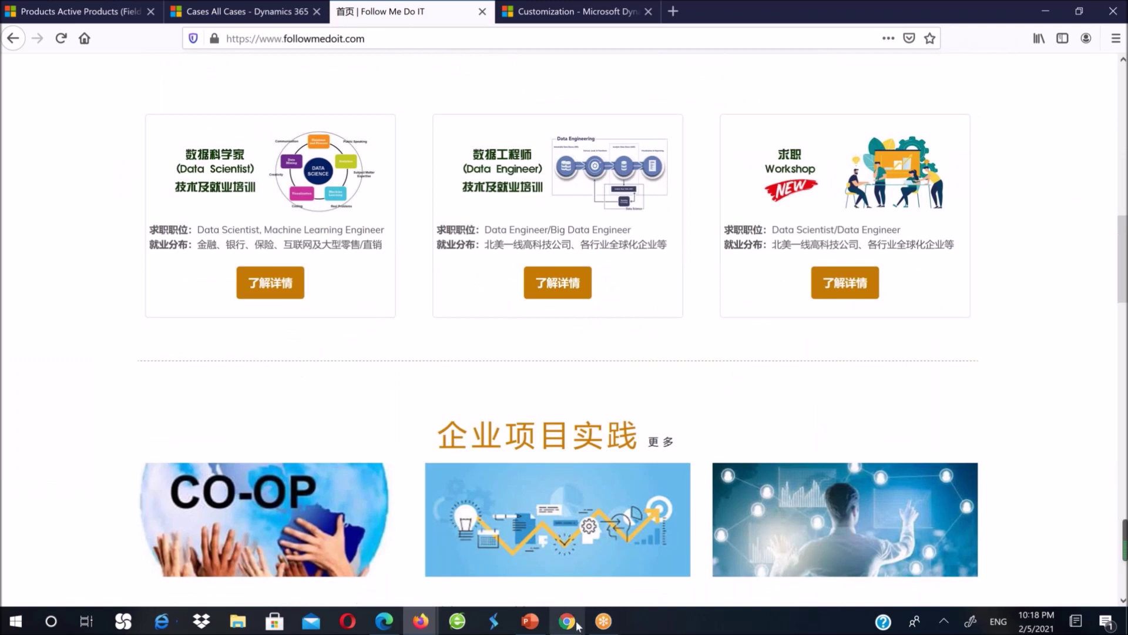
- Switch to Chrome and display the Google Analytics Home page of the GA4 - Google Merchandise demo property
{"action": "mouse_move", "coordinate": [571, 623]}
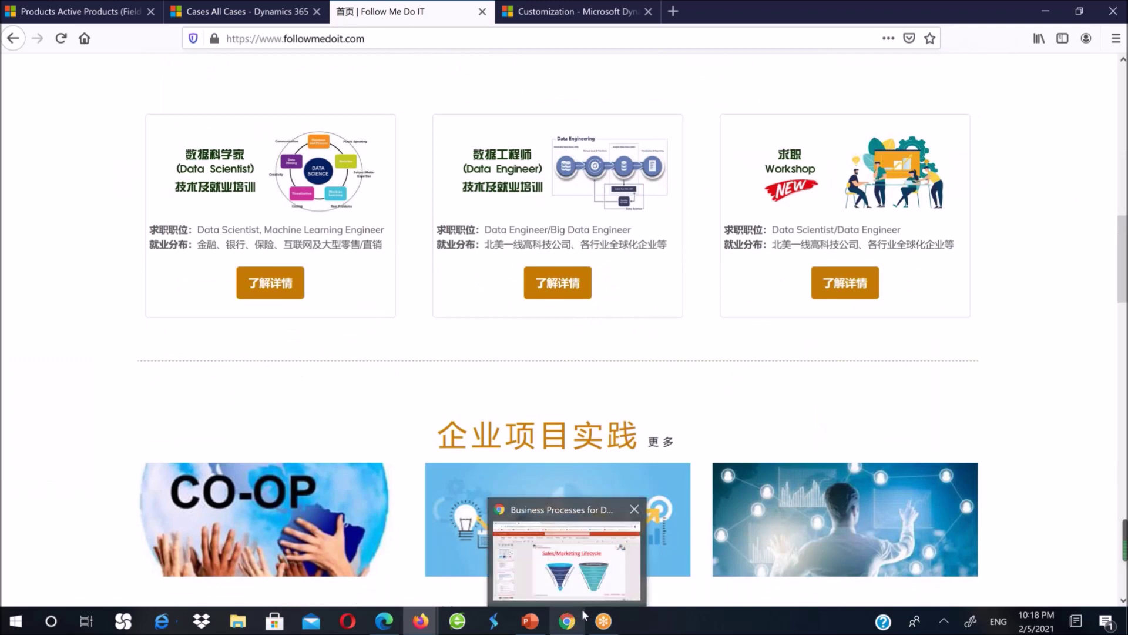
{"action": "left_click", "coordinate": [597, 562]}
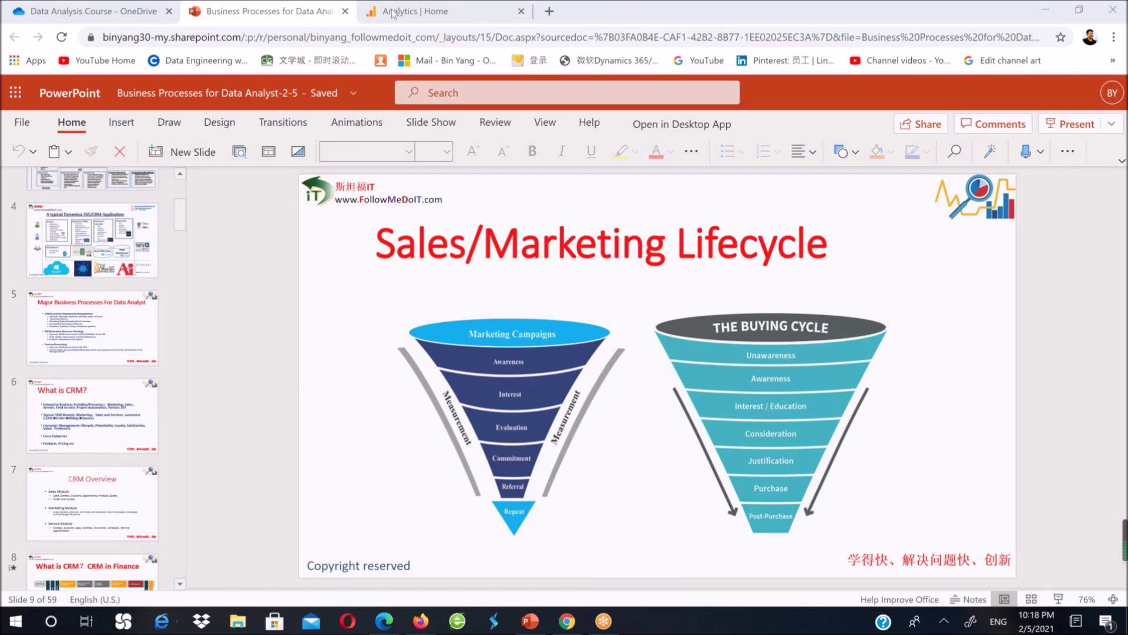
{"action": "left_click", "coordinate": [482, 11]}
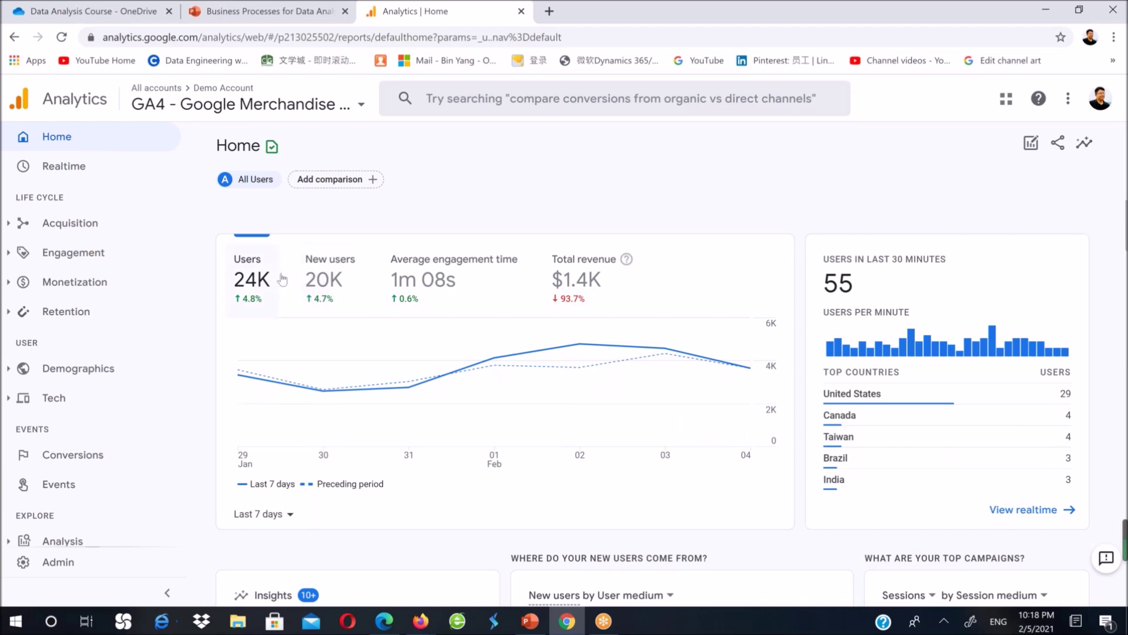
- Open the Acquisition overview report and examine new users by user medium and sessions by session medium and campaign
{"action": "left_click", "coordinate": [77, 224]}
{"action": "left_click", "coordinate": [89, 252]}
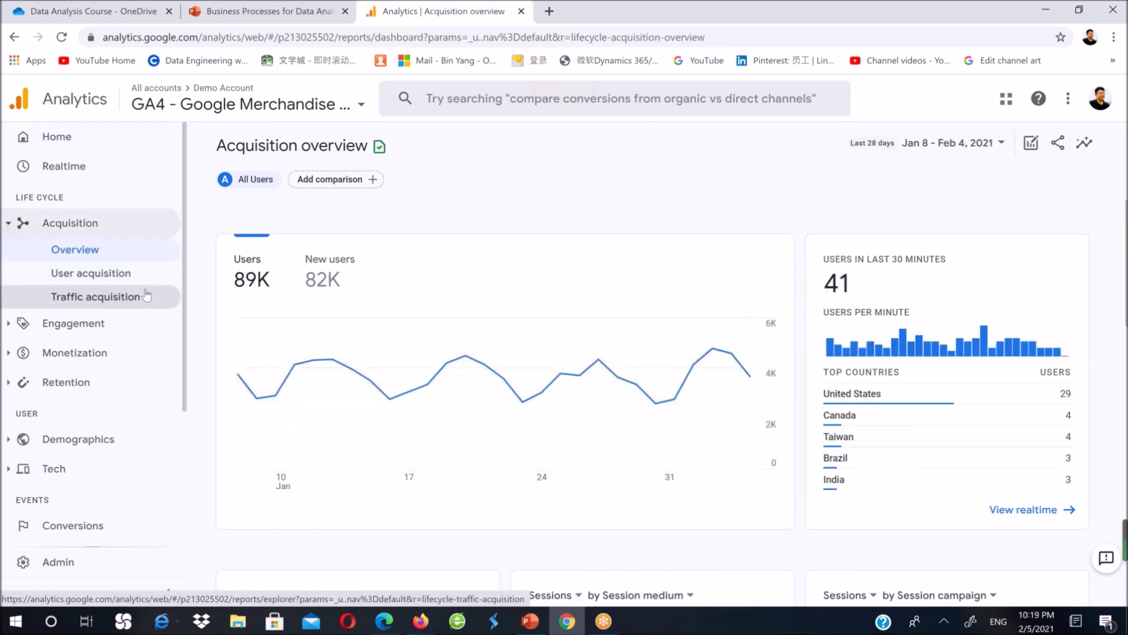
{"action": "scroll", "coordinate": [220, 316], "scroll_direction": "down", "scroll_amount": 5}
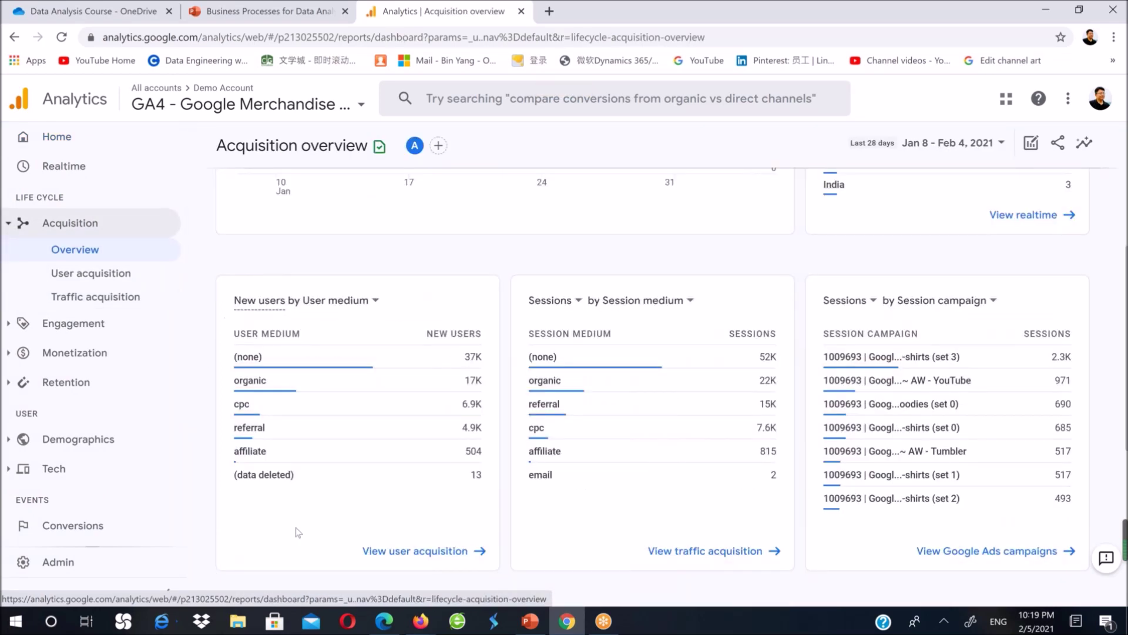
{"action": "mouse_move", "coordinate": [305, 393]}
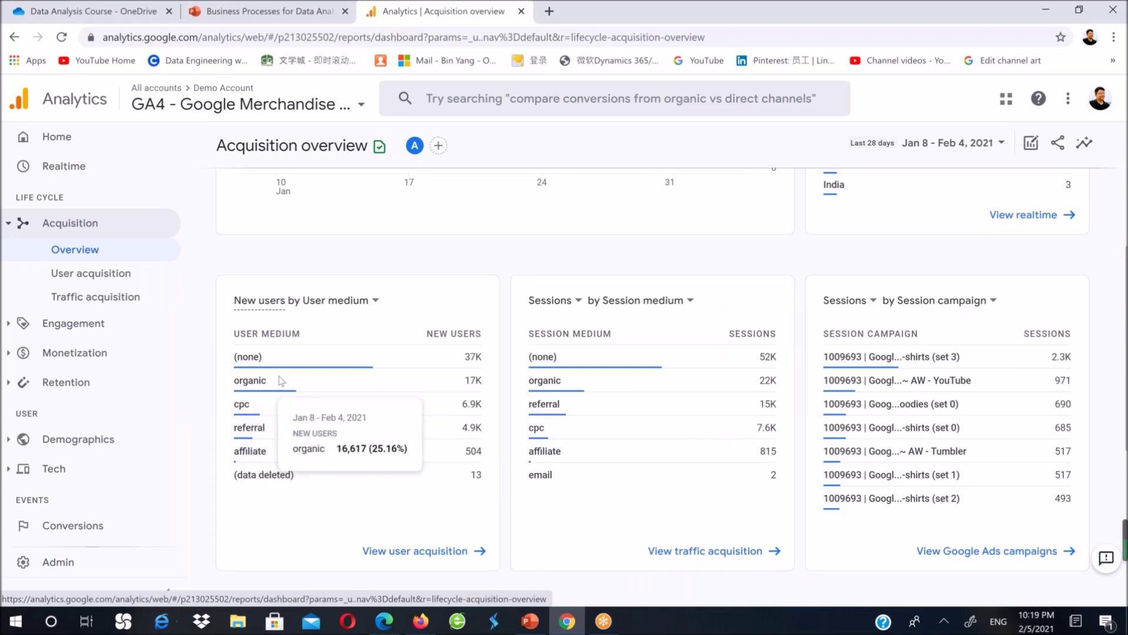
{"action": "mouse_move", "coordinate": [259, 427]}
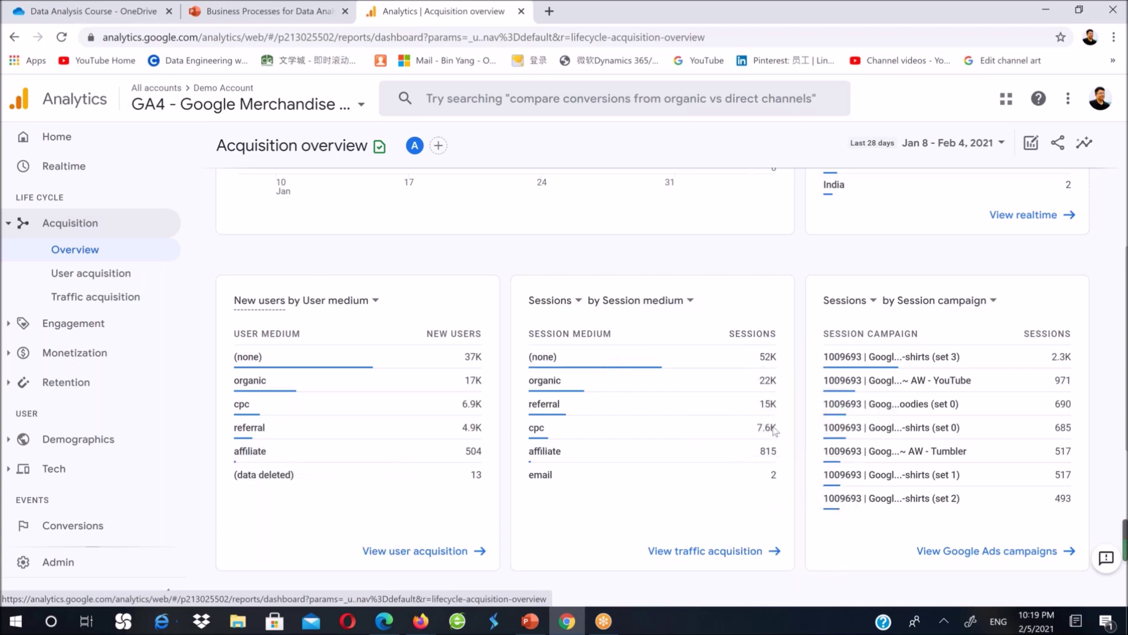
- View the Traffic acquisition report by session source/medium and open the Engagement overview report
{"action": "left_click", "coordinate": [115, 300]}
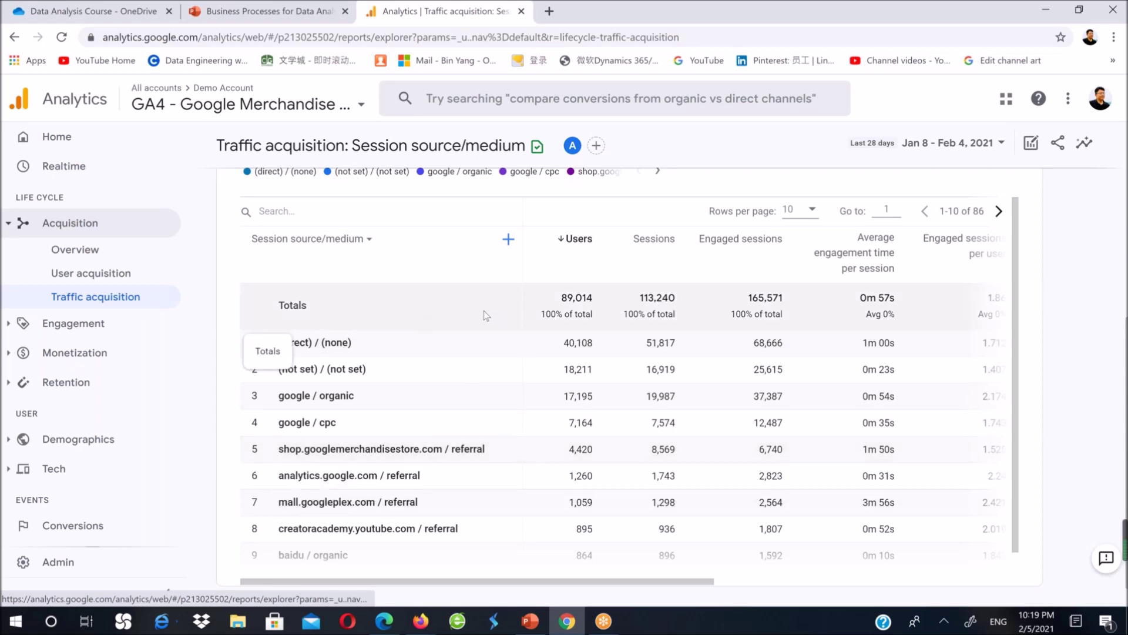
{"action": "left_click", "coordinate": [76, 324]}
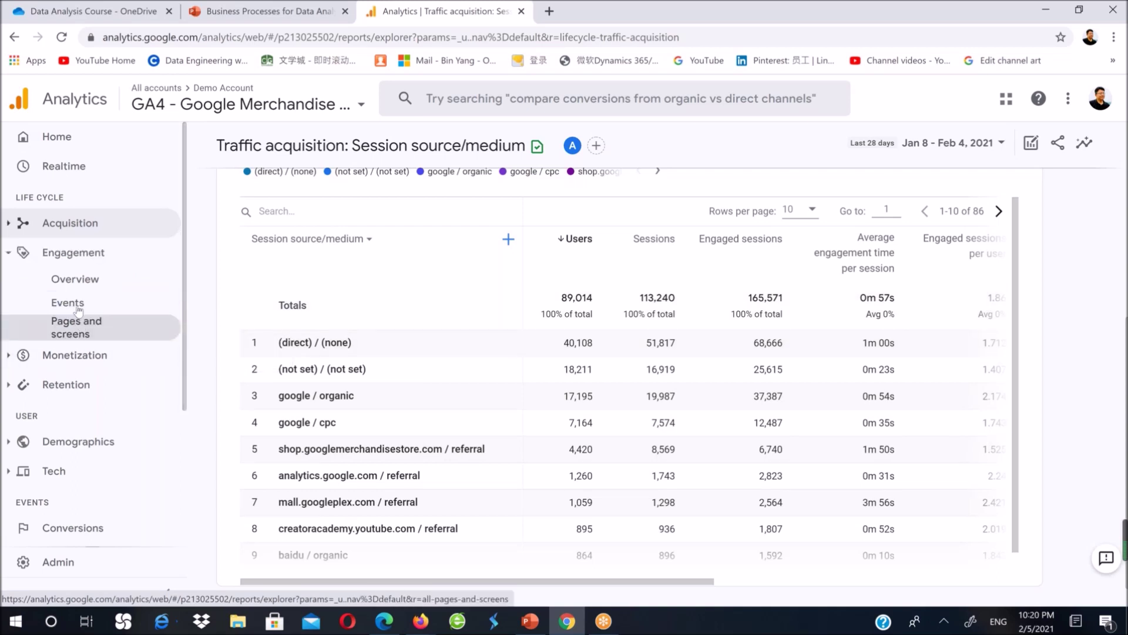
{"action": "left_click", "coordinate": [62, 279]}
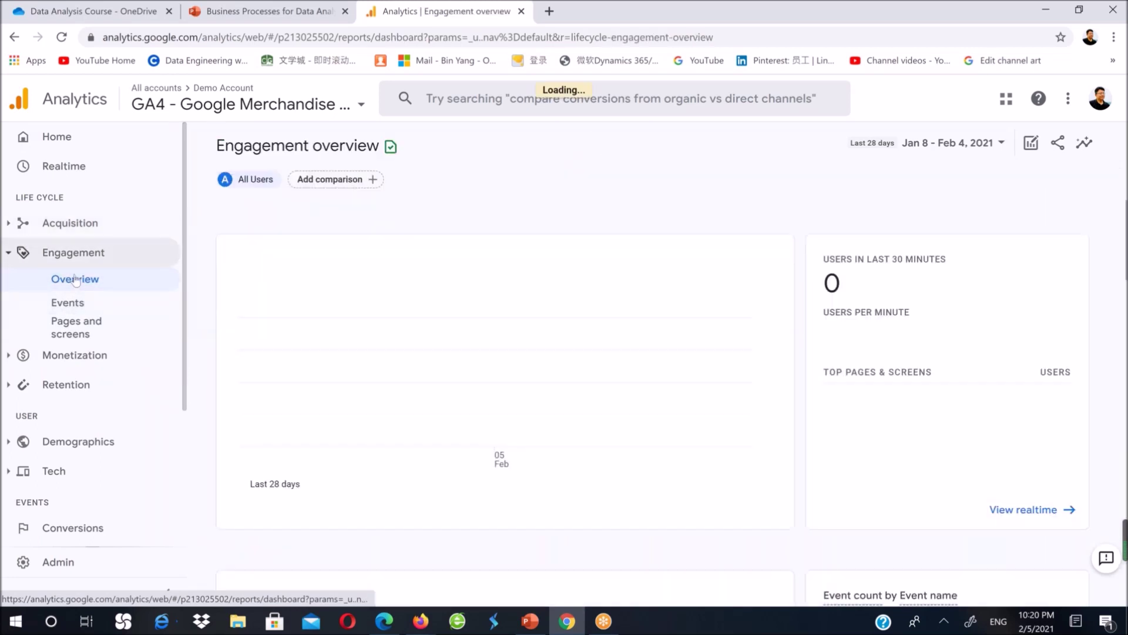
- Examine the Engagement overview report's engagement time, top pages and screens, views, event counts and user activity over time
{"action": "mouse_move", "coordinate": [523, 330]}
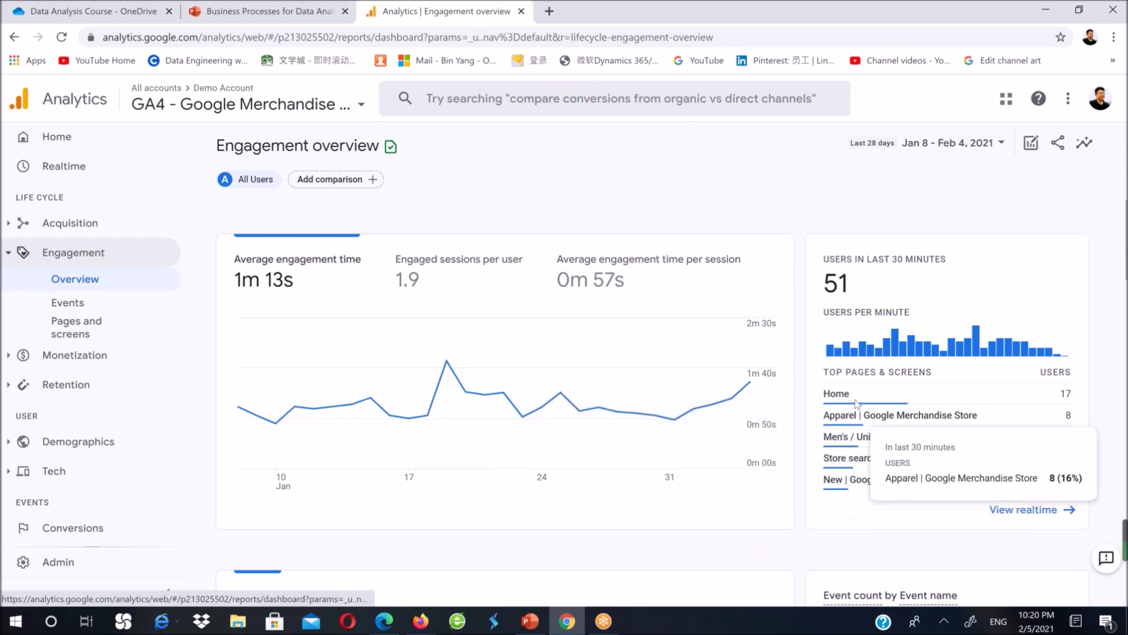
{"action": "scroll", "coordinate": [823, 428], "scroll_direction": "down", "scroll_amount": 5}
{"action": "scroll", "coordinate": [822, 428], "scroll_direction": "up", "scroll_amount": 4}
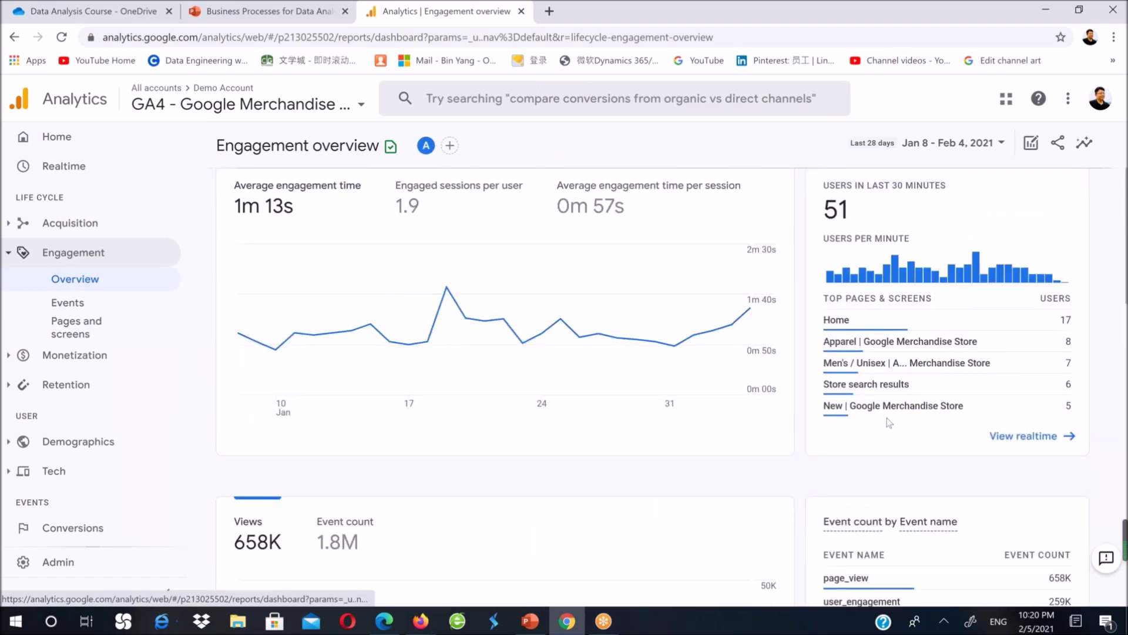
{"action": "scroll", "coordinate": [824, 396], "scroll_direction": "down", "scroll_amount": 11}
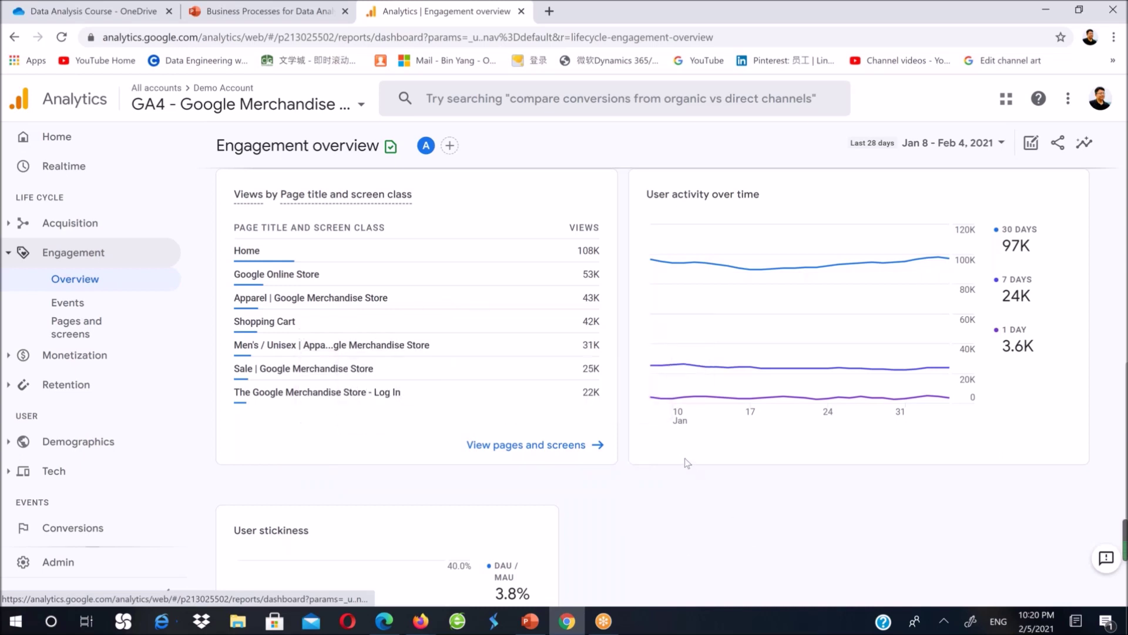
{"action": "scroll", "coordinate": [674, 444], "scroll_direction": "up", "scroll_amount": 4}
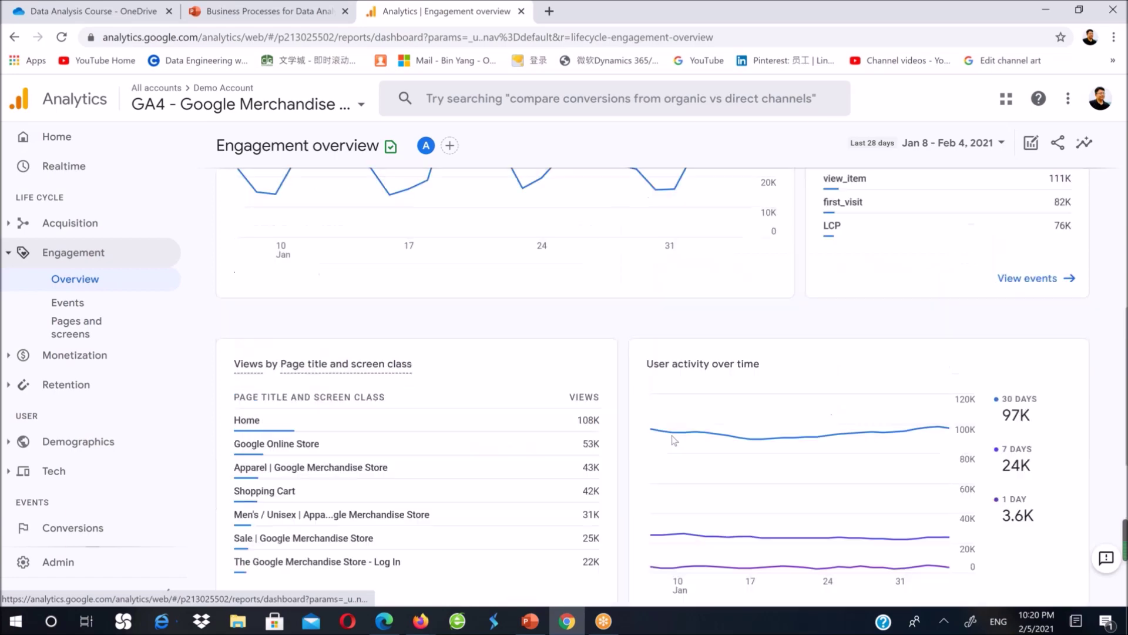
{"action": "scroll", "coordinate": [671, 442], "scroll_direction": "up", "scroll_amount": 4}
{"action": "scroll", "coordinate": [670, 441], "scroll_direction": "down", "scroll_amount": 4}
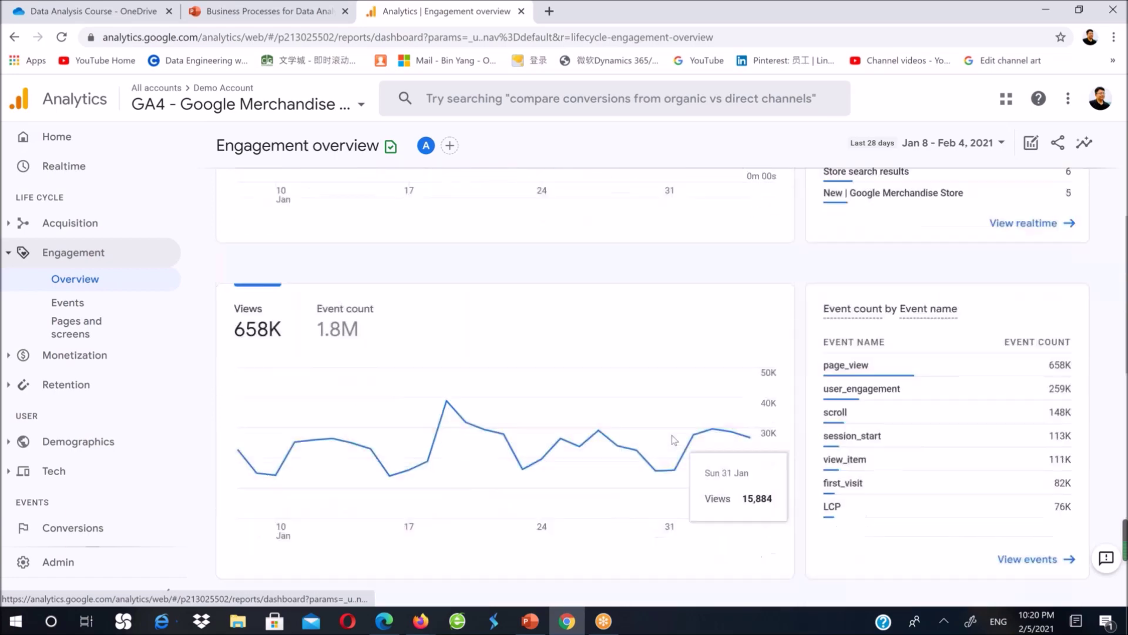
- View the event table in the Events report and the page table in the Pages and screens report under Engagement
{"action": "left_click", "coordinate": [67, 307]}
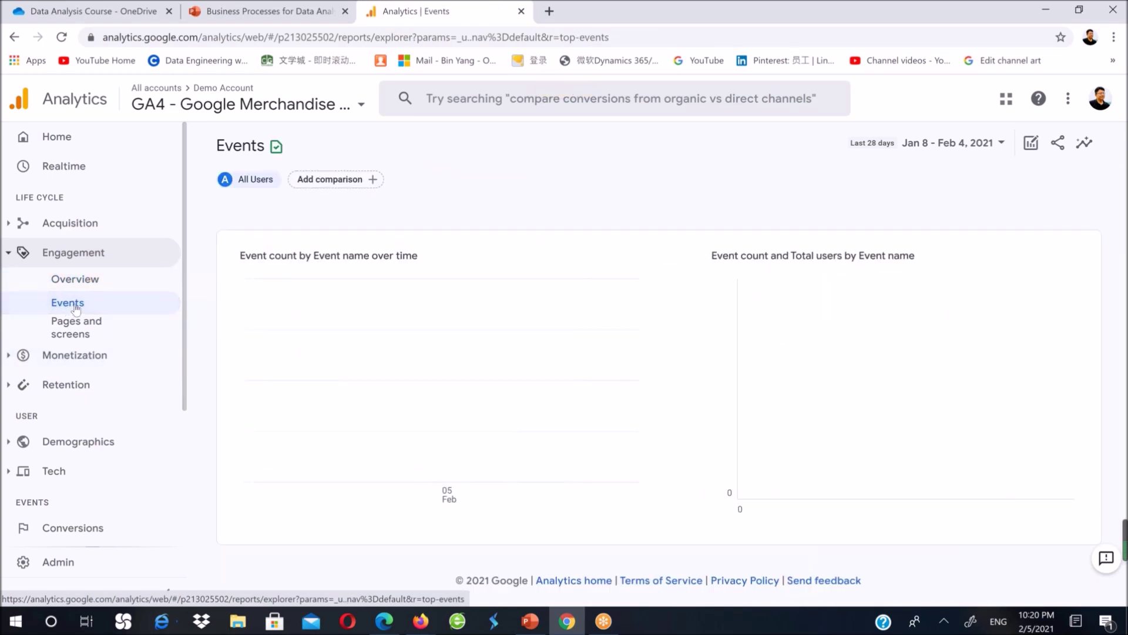
{"action": "scroll", "coordinate": [484, 461], "scroll_direction": "down", "scroll_amount": 6}
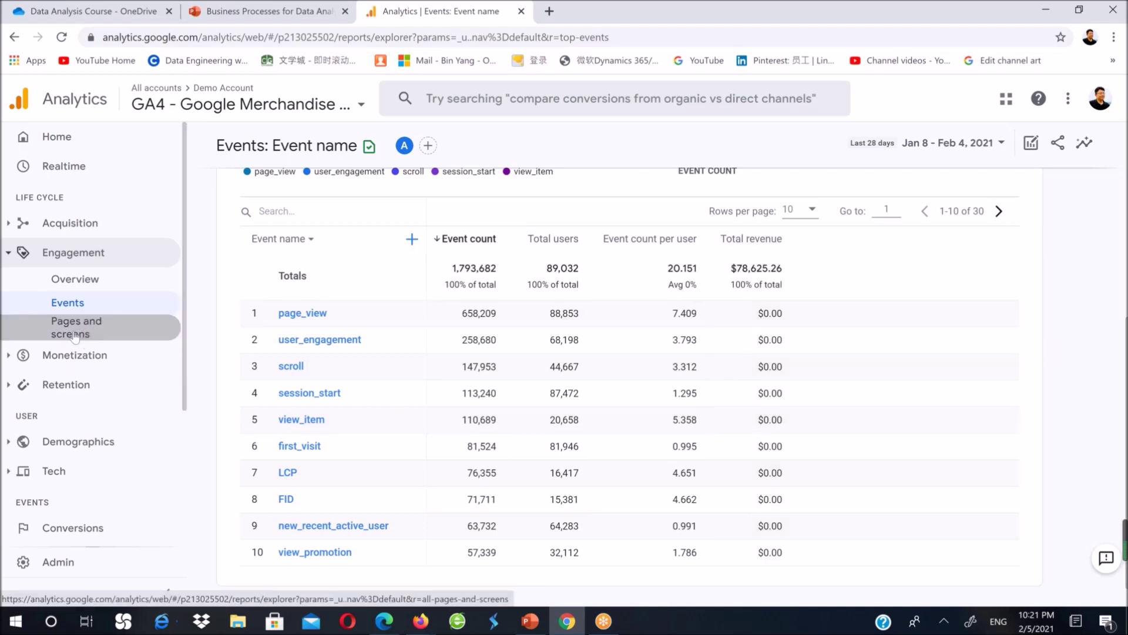
{"action": "left_click", "coordinate": [74, 335]}
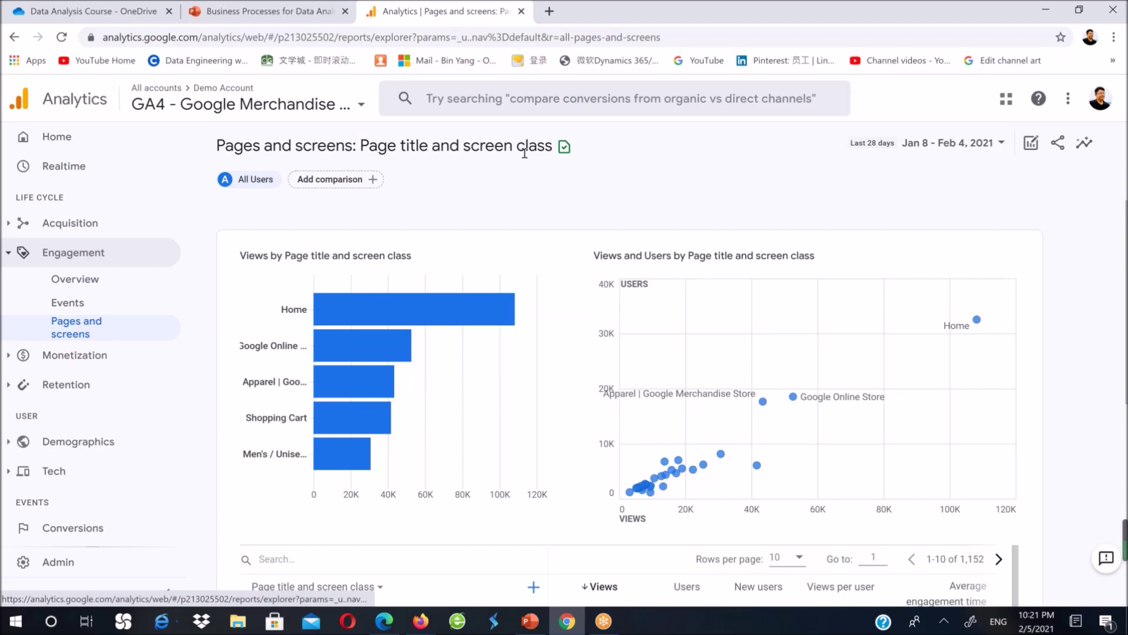
{"action": "scroll", "coordinate": [597, 279], "scroll_direction": "down", "scroll_amount": 6}
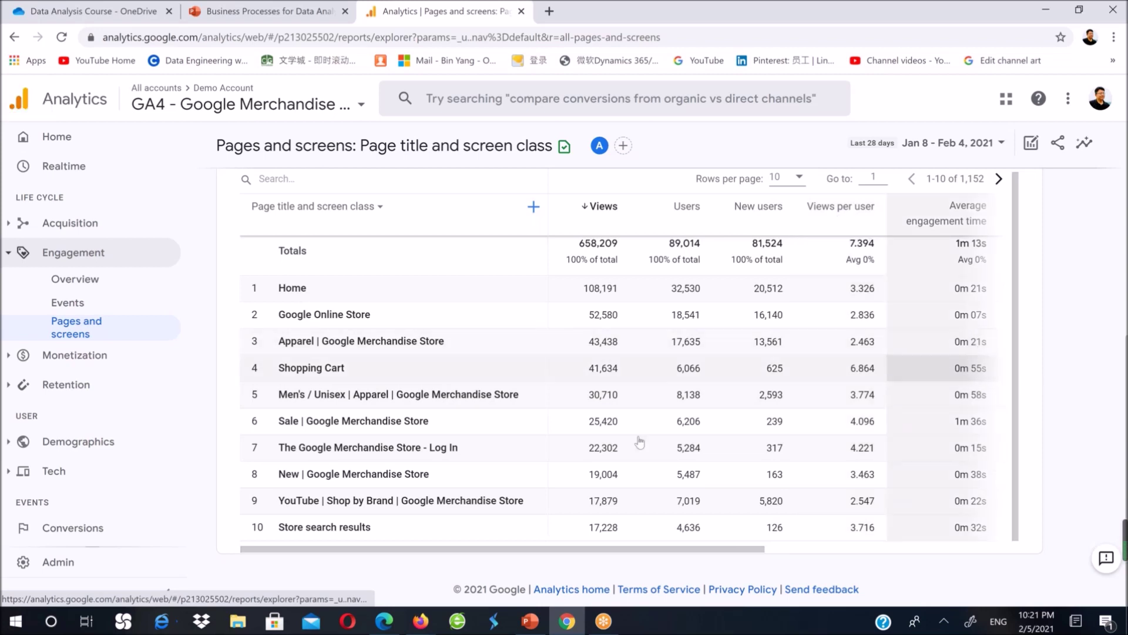
- Open the Ecommerce purchases report under Monetization and review the item views, add-to-carts and purchases by item name
{"action": "left_click", "coordinate": [77, 355]}
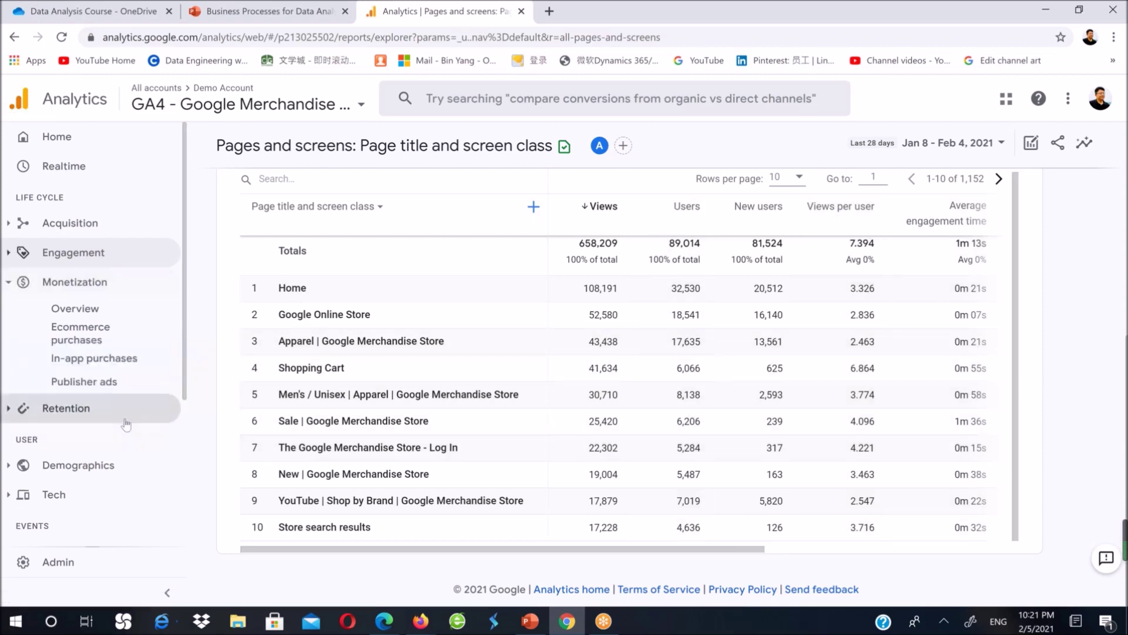
{"action": "left_click", "coordinate": [81, 333]}
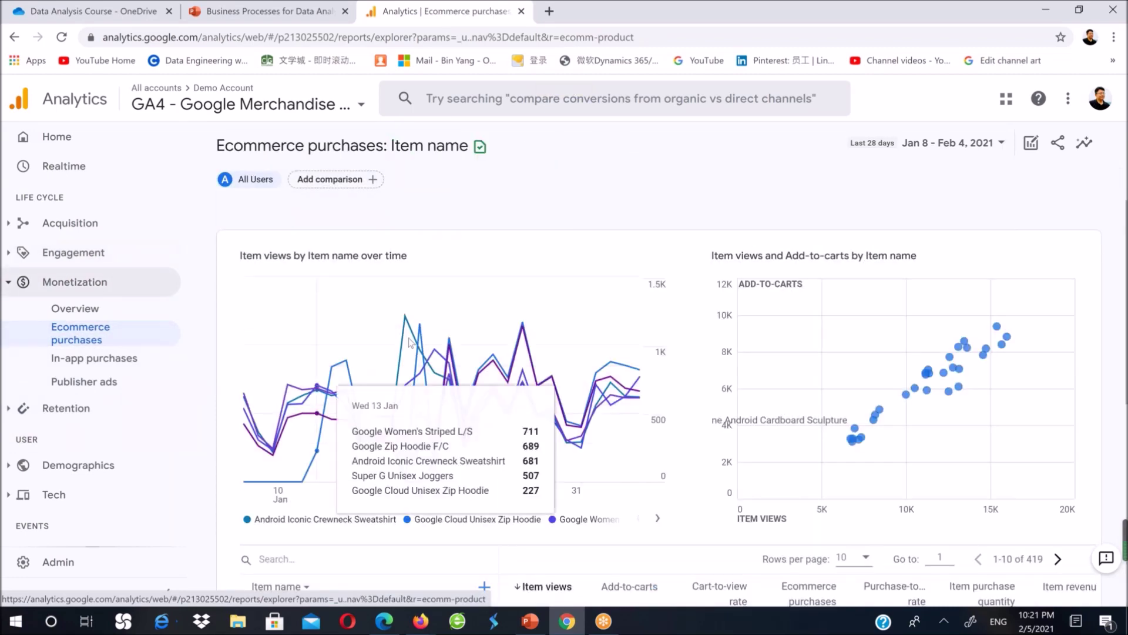
{"action": "scroll", "coordinate": [365, 376], "scroll_direction": "down", "scroll_amount": 5}
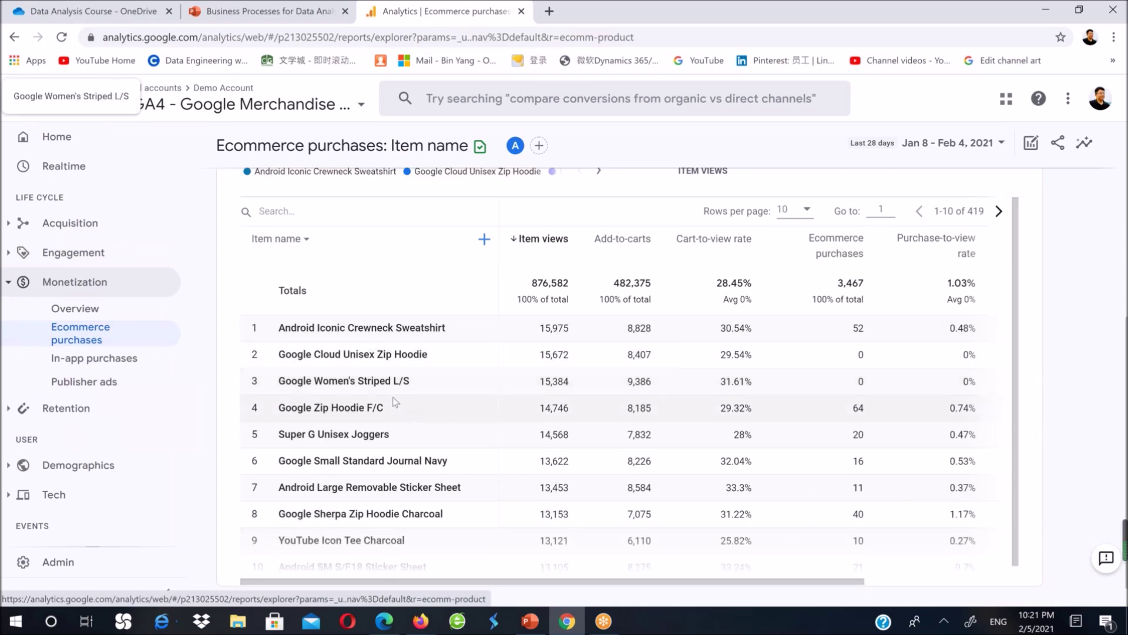
{"action": "scroll", "coordinate": [392, 397], "scroll_direction": "down", "scroll_amount": 1}
{"action": "scroll", "coordinate": [393, 395], "scroll_direction": "up", "scroll_amount": 1}
- Open the Retention overview report and examine new users, user retention and engagement by cohort, user engagement and lifetime value
{"action": "left_click", "coordinate": [79, 411]}
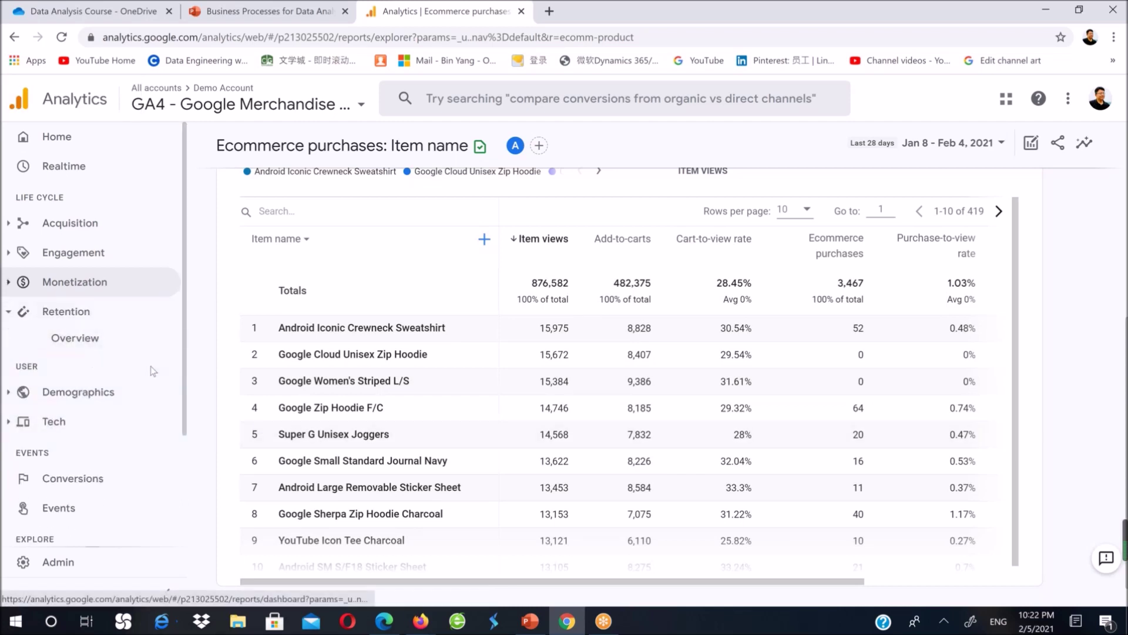
{"action": "left_click", "coordinate": [89, 341]}
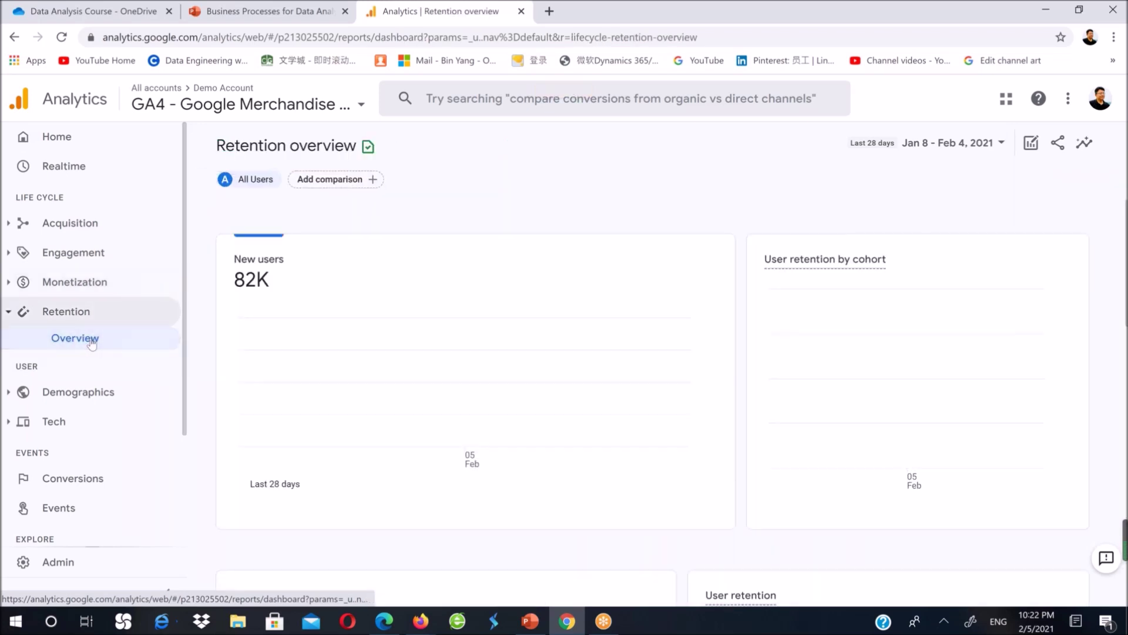
{"action": "scroll", "coordinate": [406, 326], "scroll_direction": "down", "scroll_amount": 10}
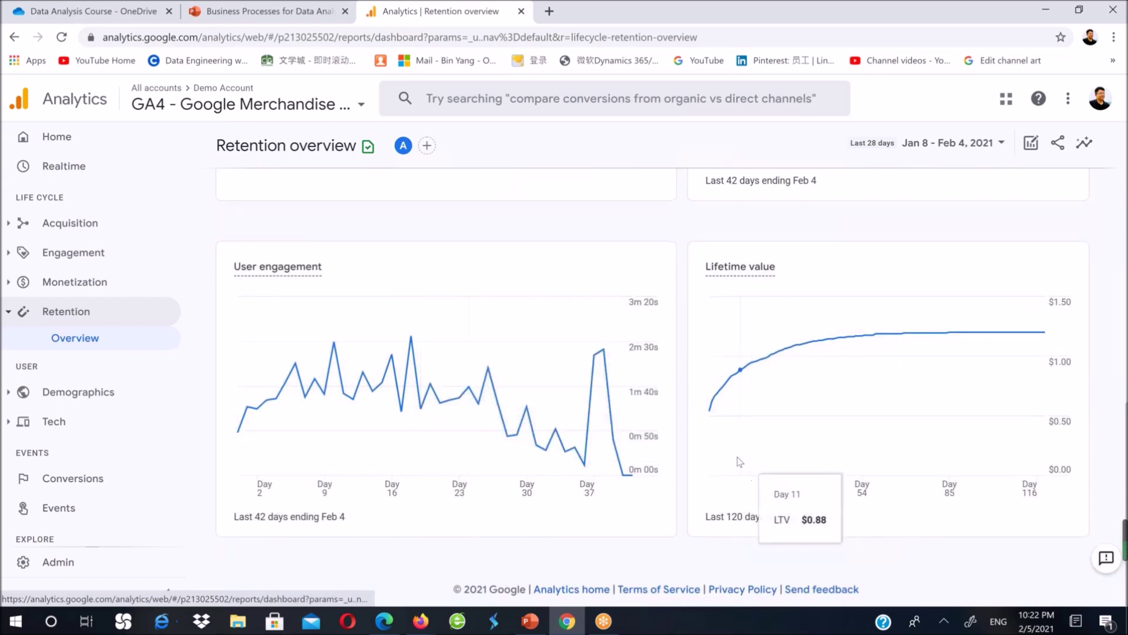
{"action": "scroll", "coordinate": [436, 408], "scroll_direction": "up", "scroll_amount": 10}
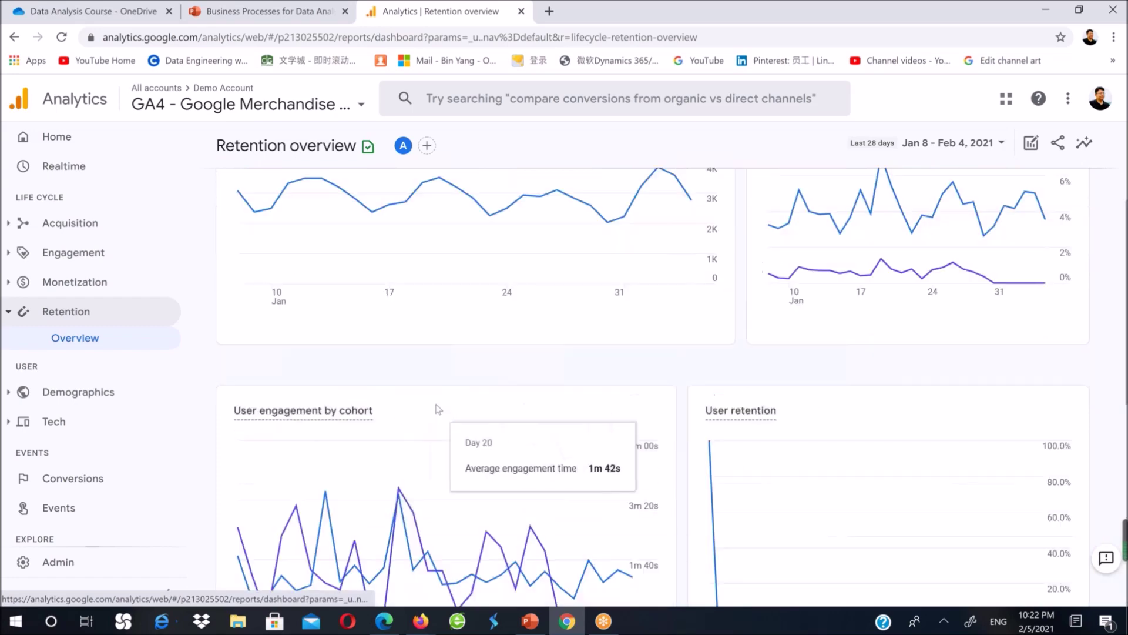
{"action": "scroll", "coordinate": [470, 435], "scroll_direction": "down", "scroll_amount": 10}
{"action": "scroll", "coordinate": [498, 446], "scroll_direction": "up", "scroll_amount": 10}
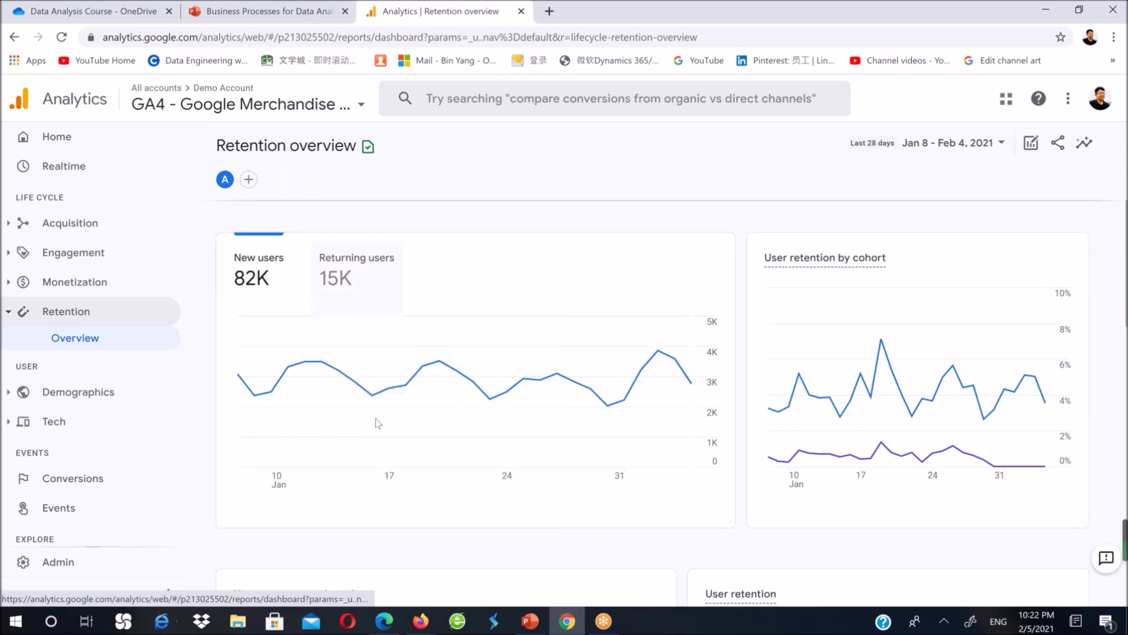
{"action": "scroll", "coordinate": [391, 446], "scroll_direction": "down", "scroll_amount": 10}
{"action": "scroll", "coordinate": [391, 489], "scroll_direction": "down", "scroll_amount": 3}
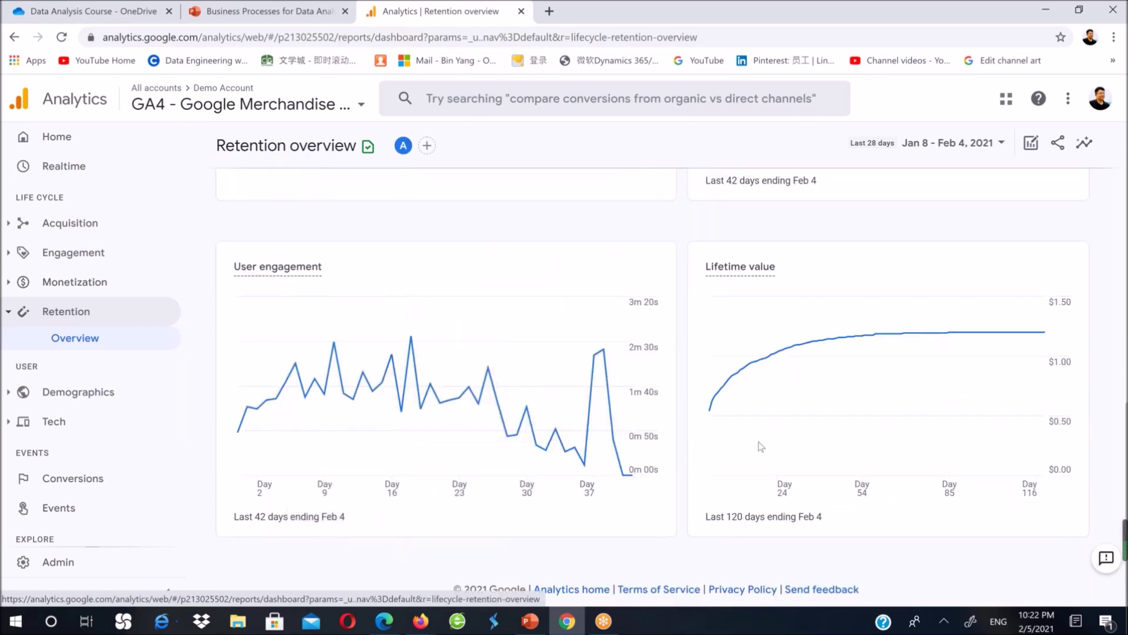
{"action": "scroll", "coordinate": [552, 514], "scroll_direction": "up", "scroll_amount": 3}
{"action": "scroll", "coordinate": [317, 547], "scroll_direction": "down", "scroll_amount": 3}
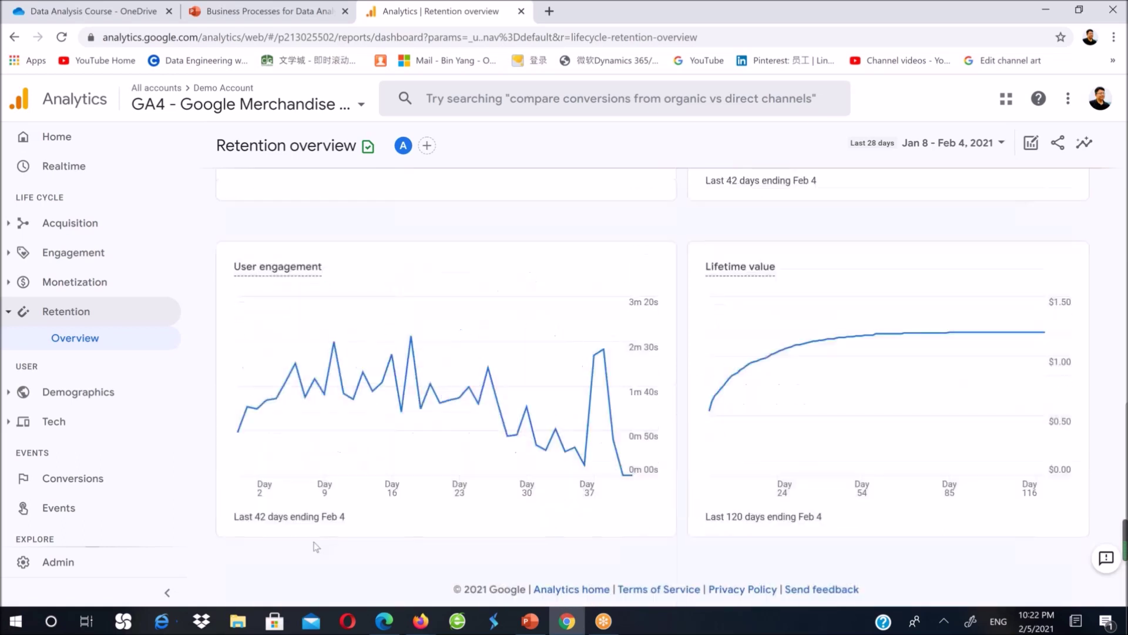
- Open the Demographics overview report and view the users by age and by language
{"action": "left_click", "coordinate": [94, 401]}
{"action": "left_click", "coordinate": [81, 417]}
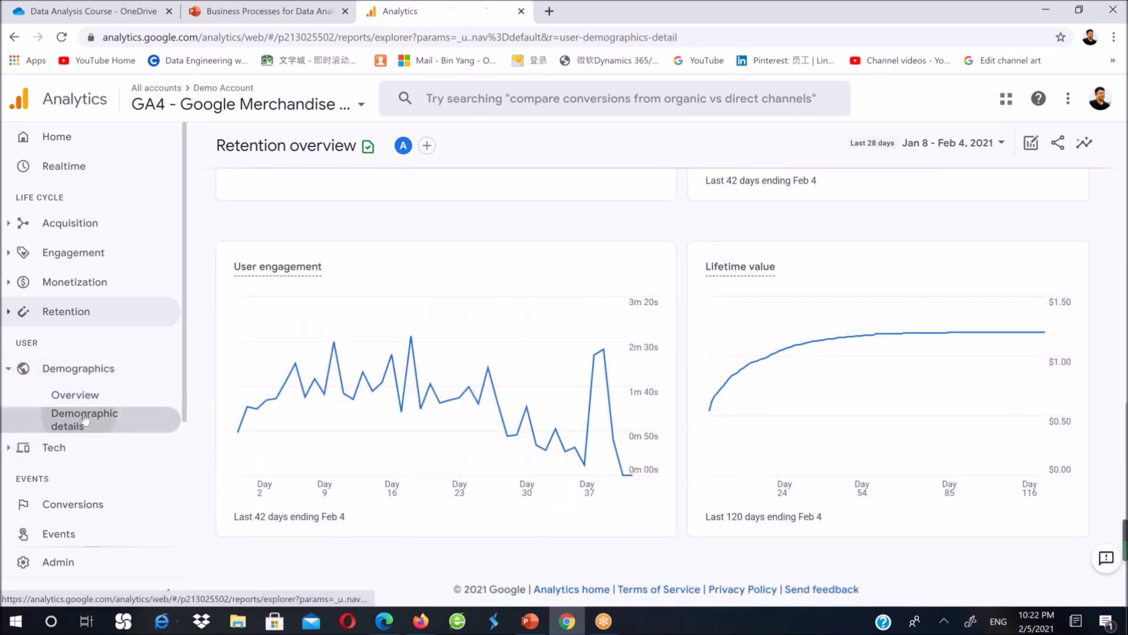
{"action": "left_click", "coordinate": [61, 392]}
{"action": "scroll", "coordinate": [325, 343], "scroll_direction": "down", "scroll_amount": 5}
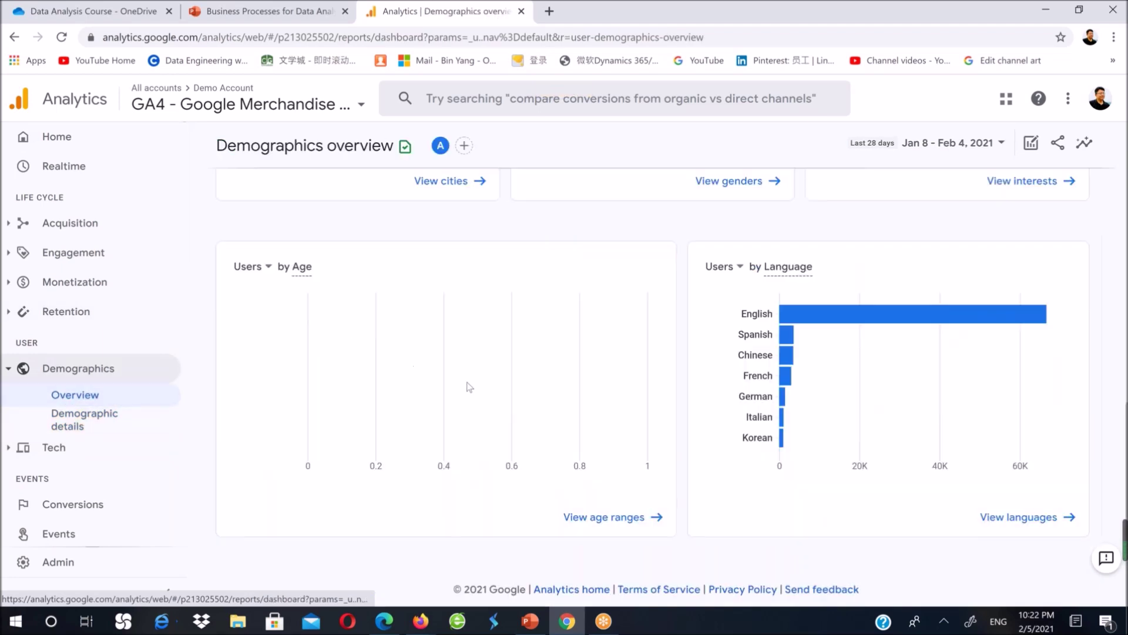